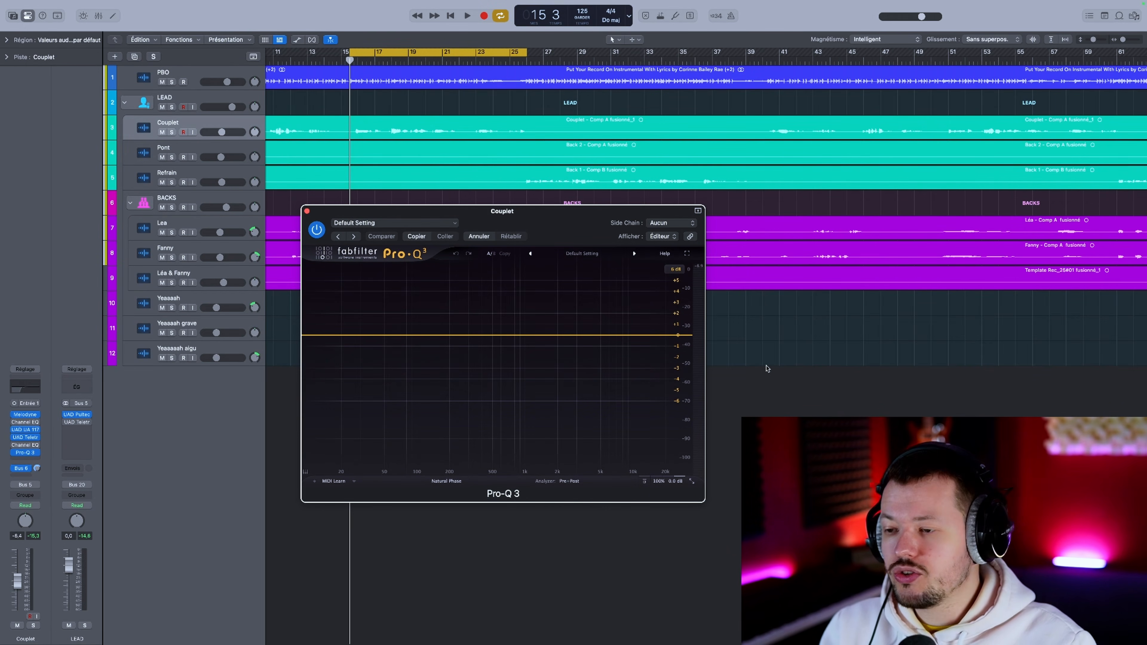
Step: Listen to the looped verse in the full mix with the Couplet EQ still flat, and stop playback
key("space")
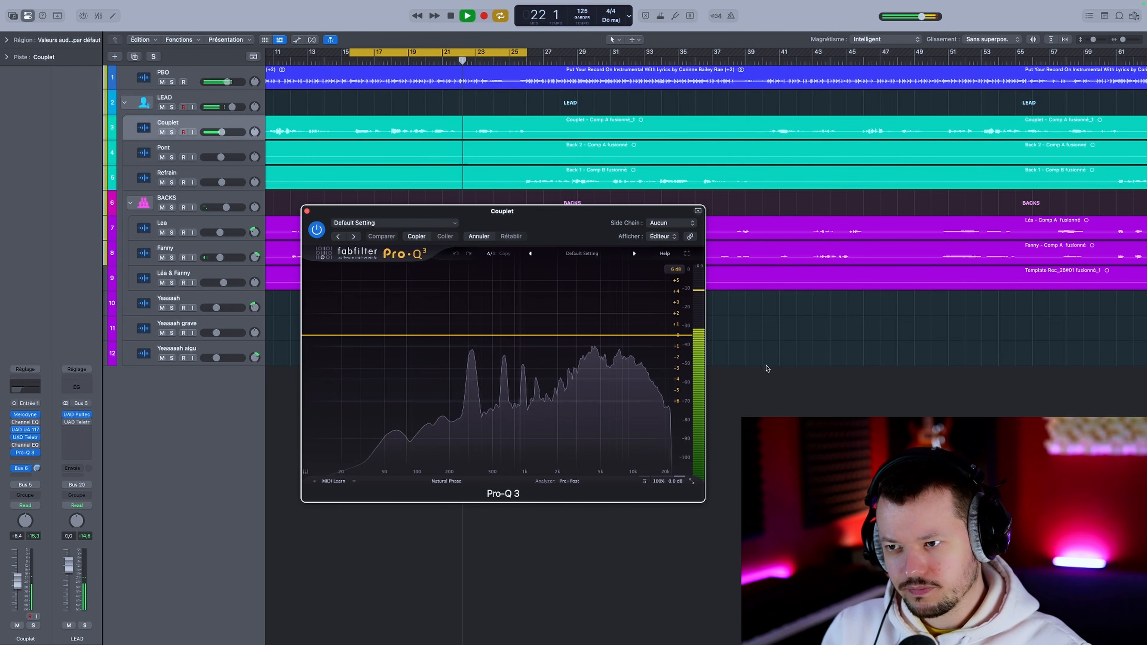
key("space")
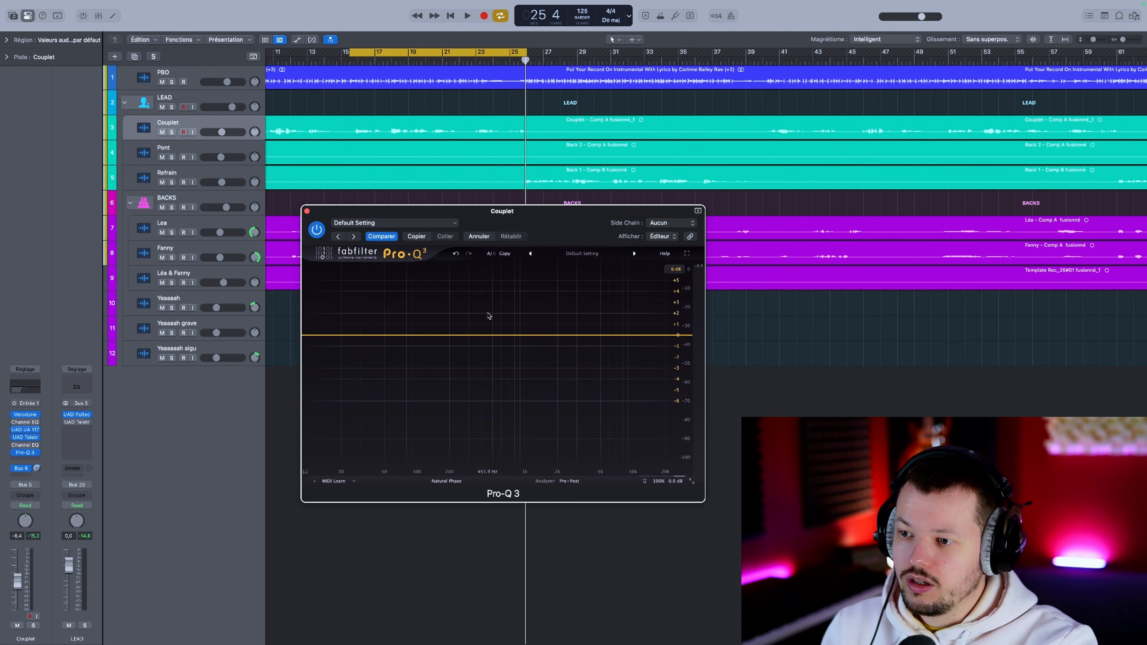
Step: Solo the Couplet track, add a bell band with a narrower Q to its EQ, and move it to about 575 Hz
left_click(474, 336)
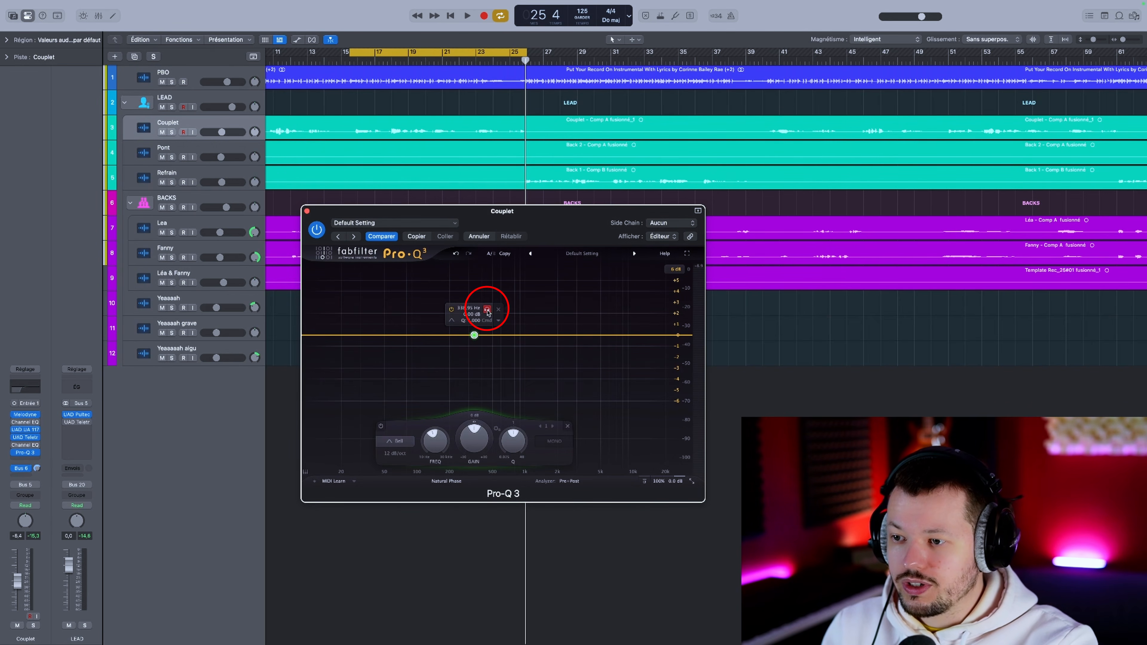
key("s")
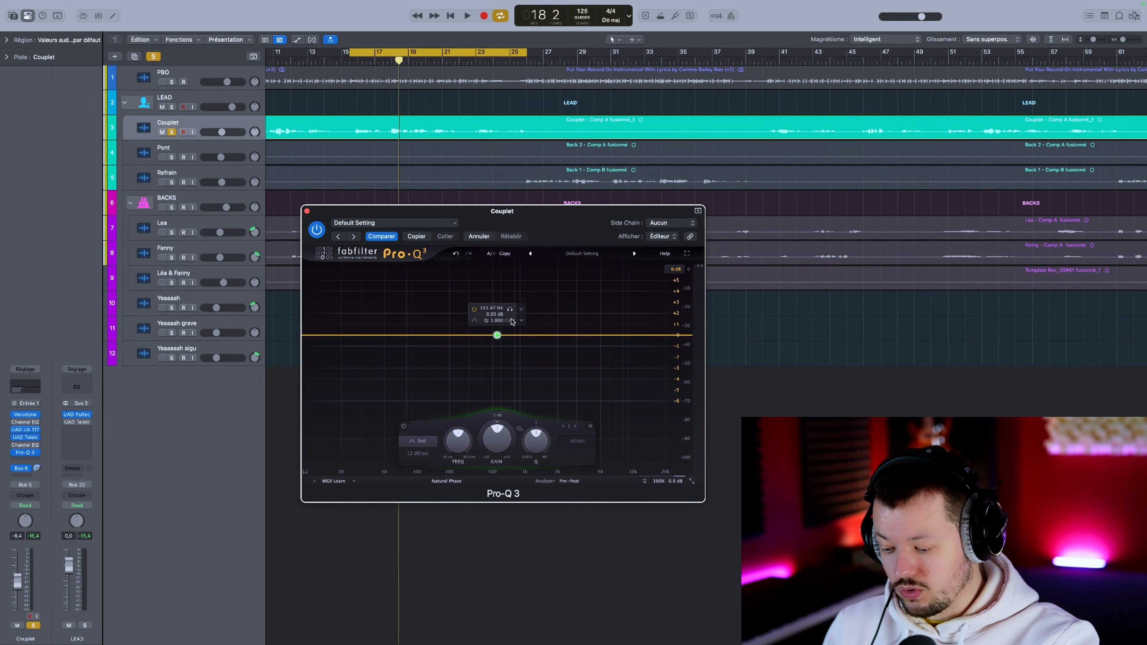
left_click_drag(512, 321, 510, 313)
left_click(510, 312)
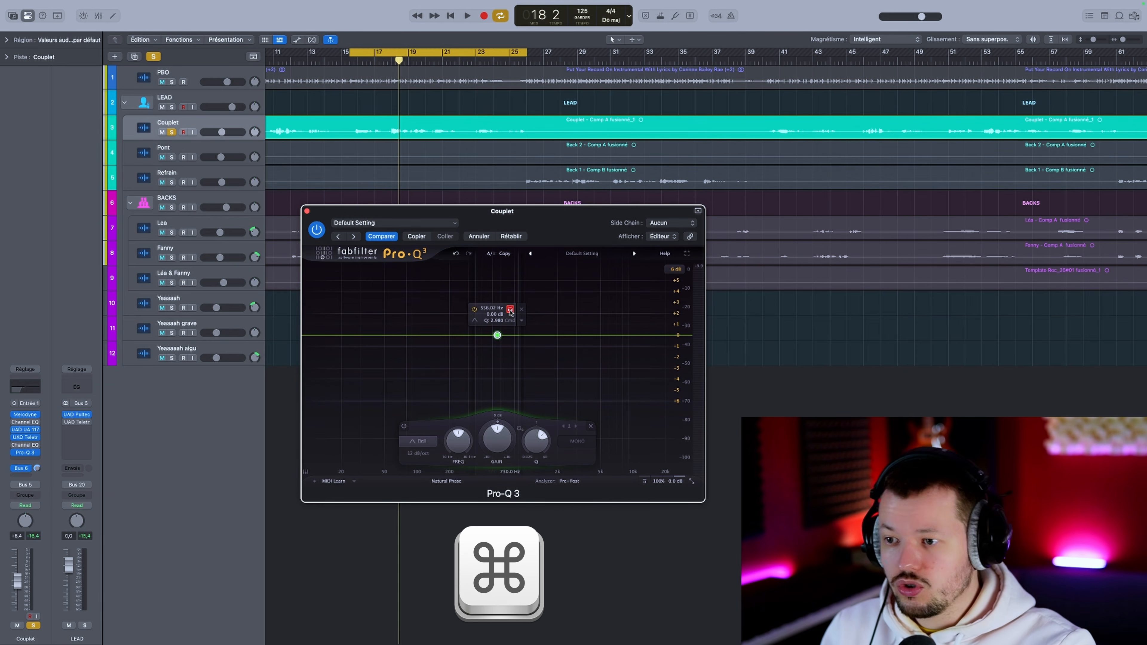
left_click_drag(510, 312, 512, 310)
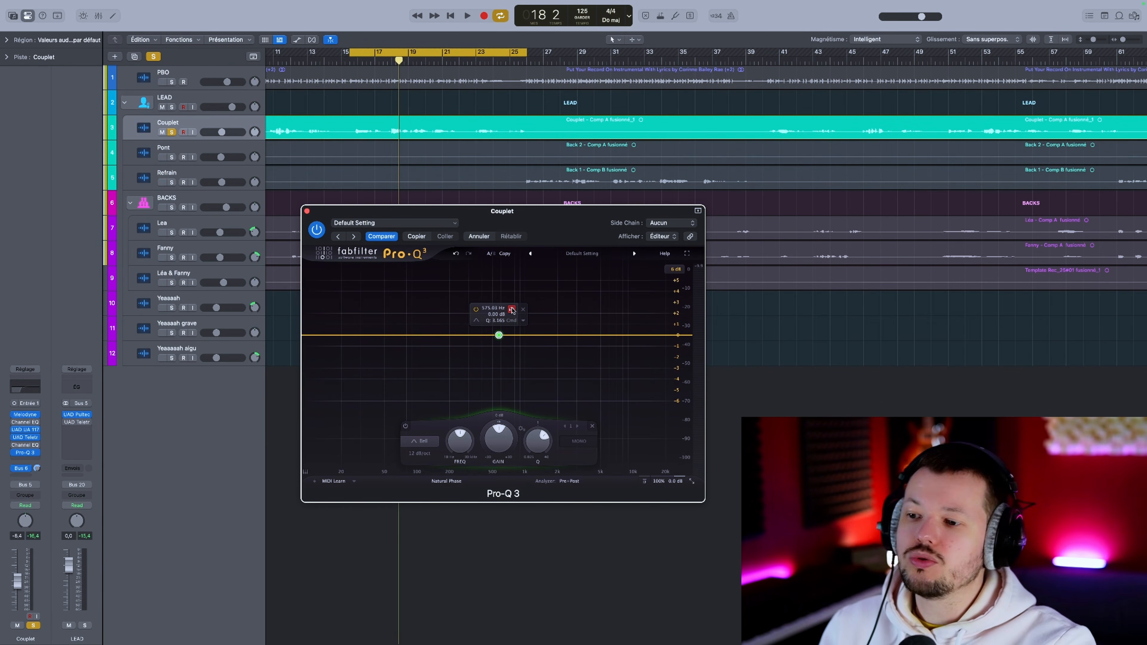
Step: Sweep the band up to about 4.6 kHz in band solo while the verse plays
key("space")
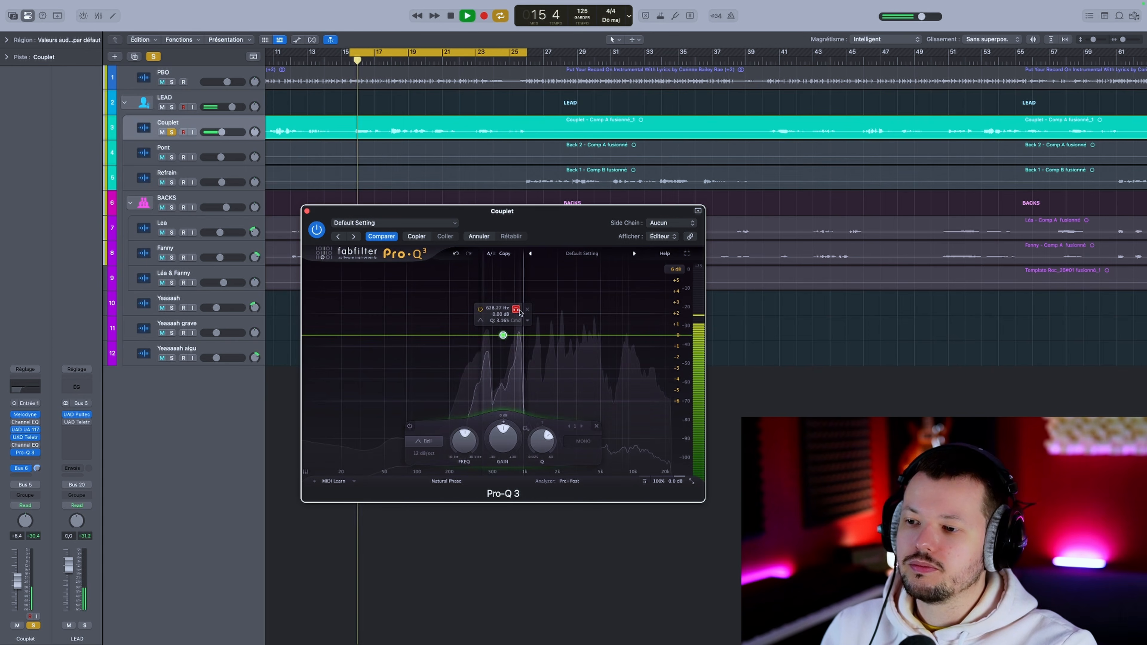
left_click_drag(511, 310, 605, 329)
key("space")
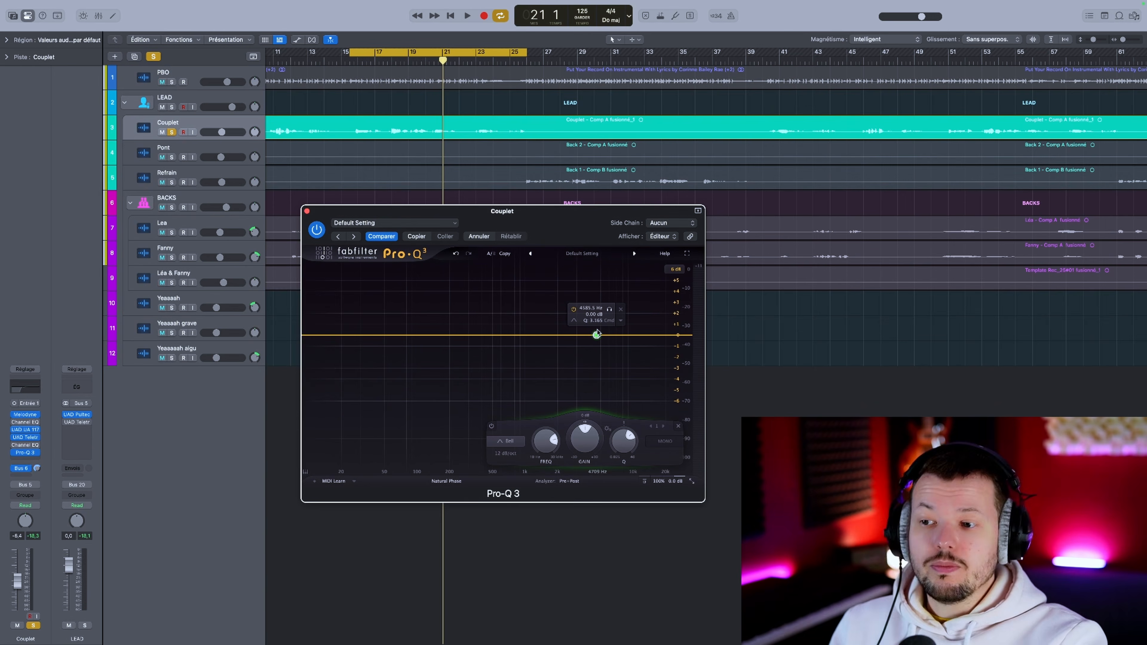
Step: Audition the 4.6 kHz band in solo during playback, raising and lowering the gain of the soloed signal
left_click(610, 310)
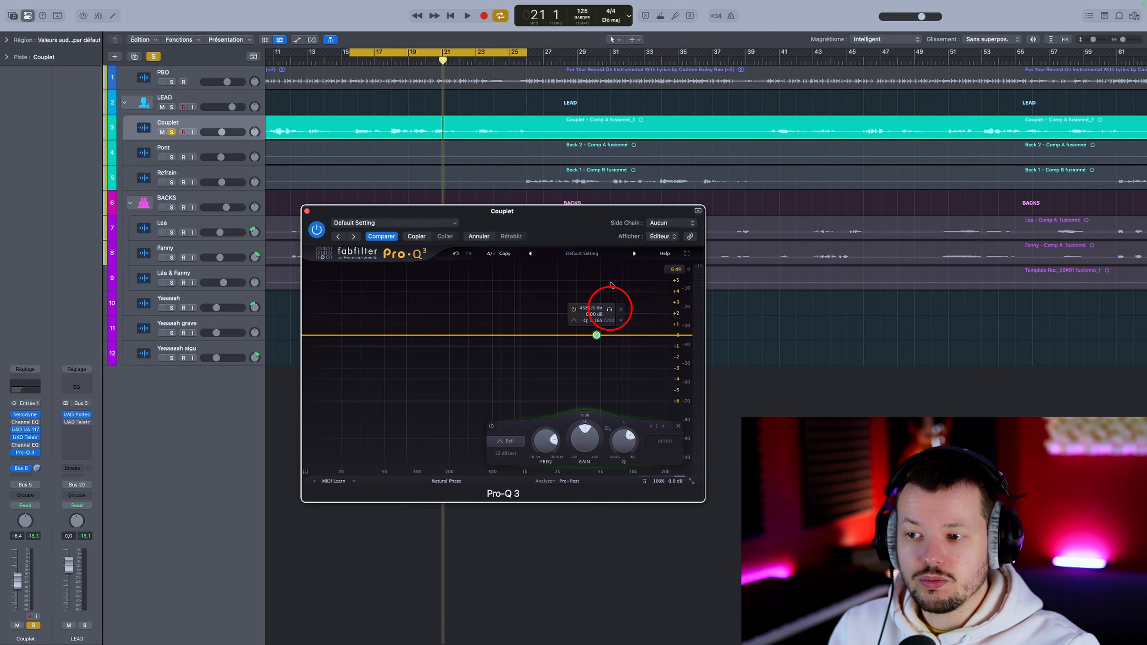
left_click(608, 306)
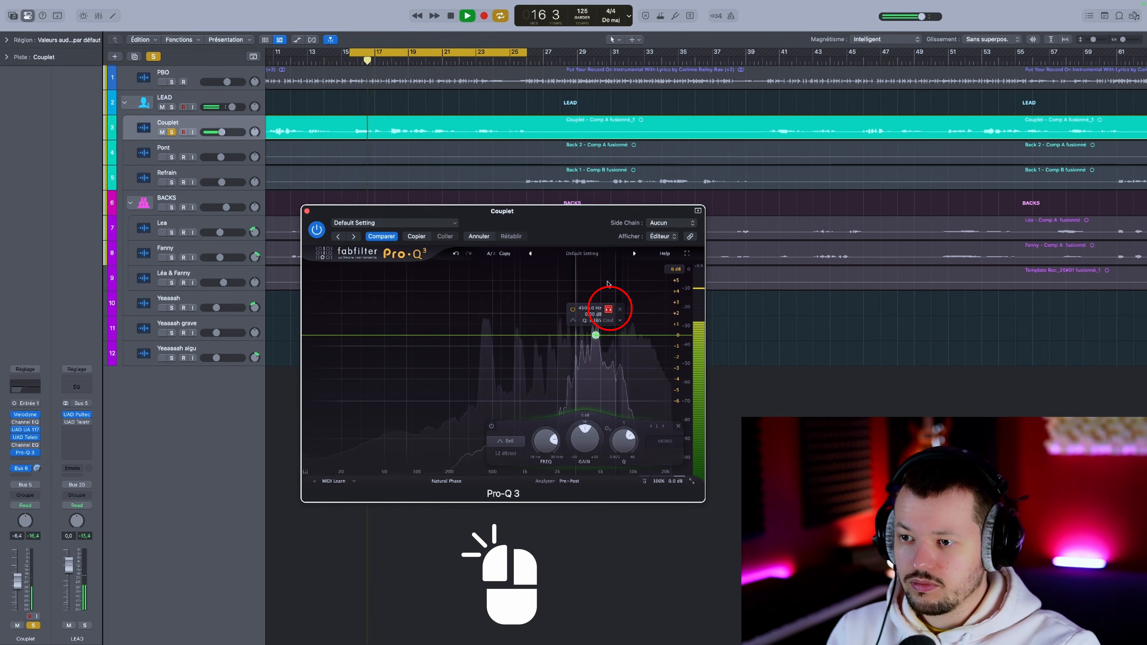
left_click_drag(607, 226, 609, 141)
key("space")
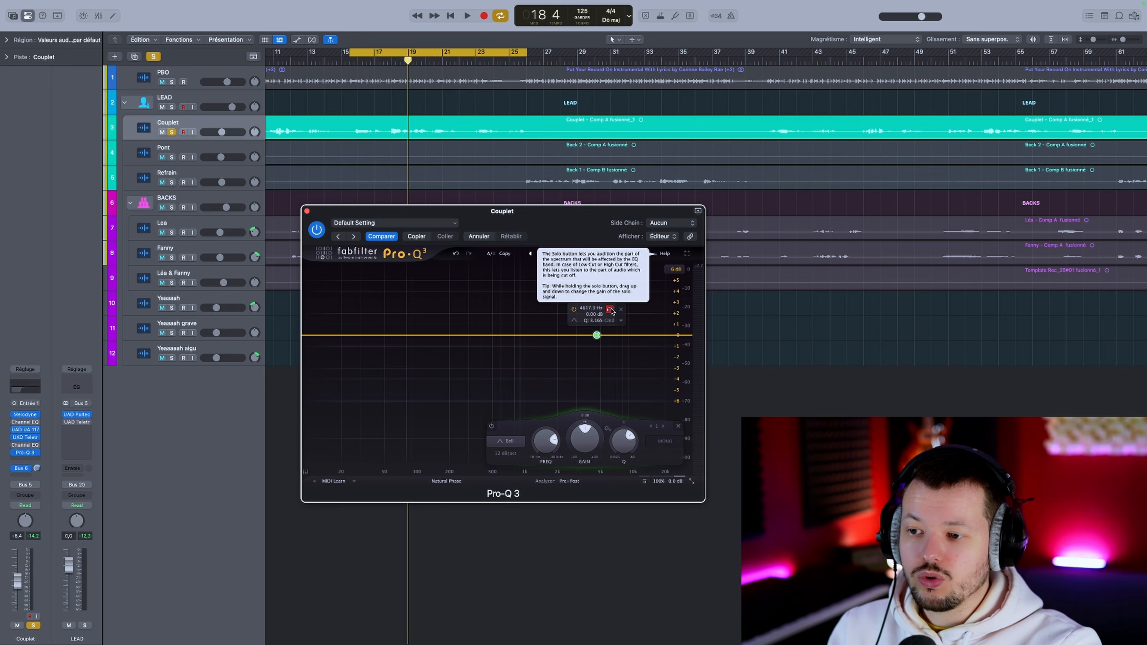
key("space")
left_click_drag(610, 310, 611, 413)
key("space")
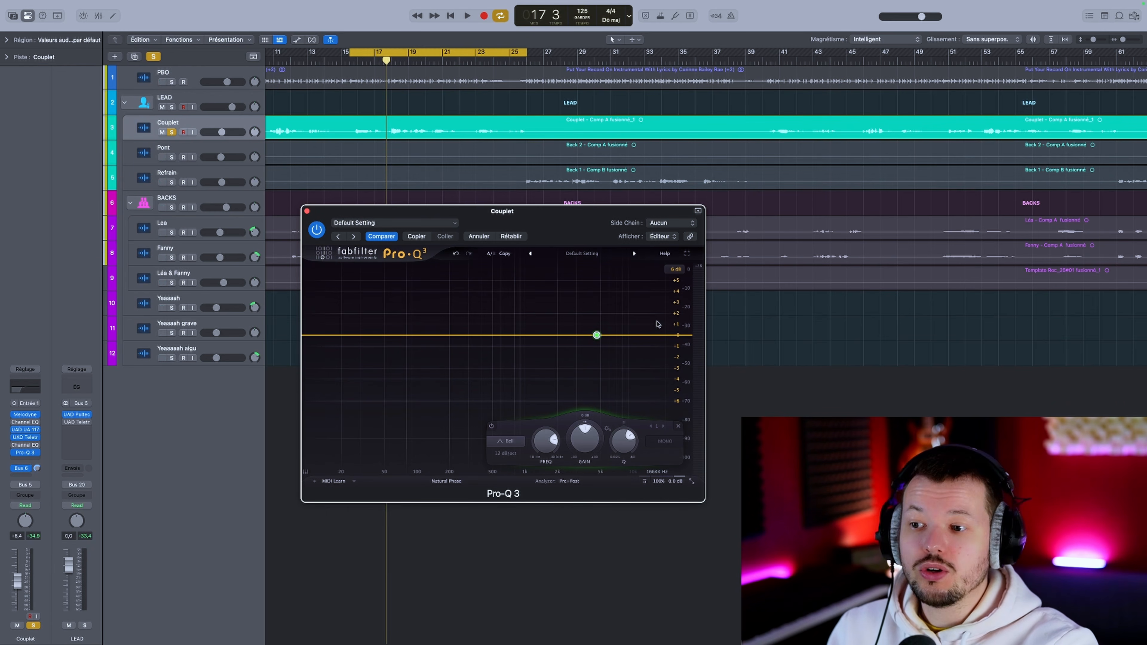
Step: Compare the boosted solo signal of the 4.6 kHz band with the full Couplet vocal during playback
mouse_move(618, 326)
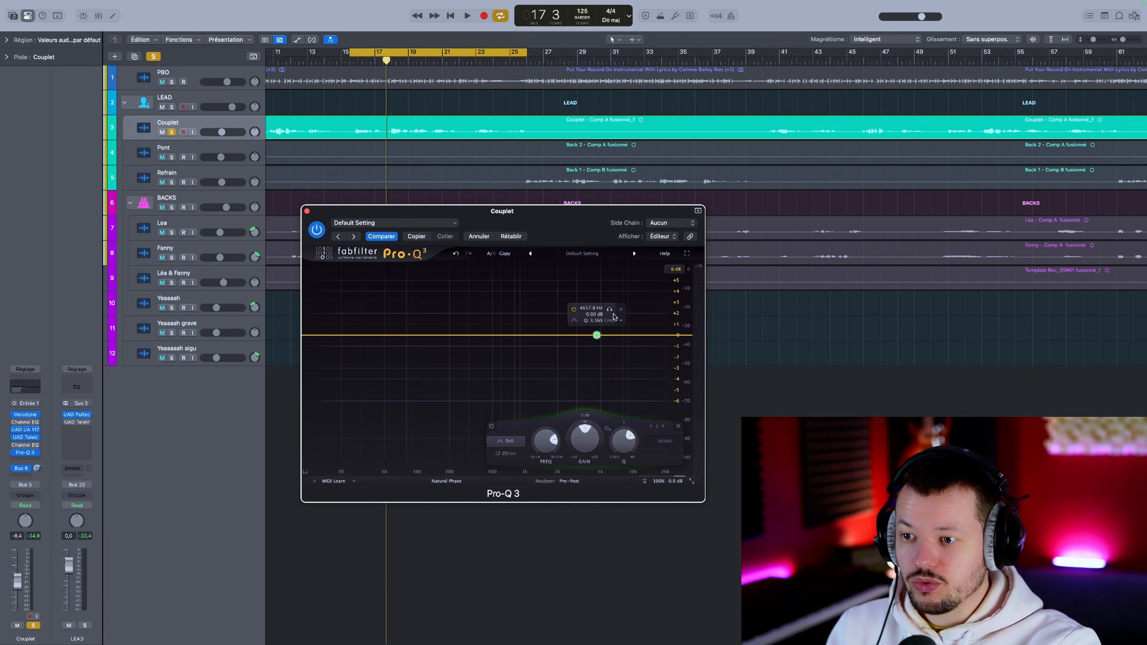
key("space")
left_click_drag(611, 311, 607, 268)
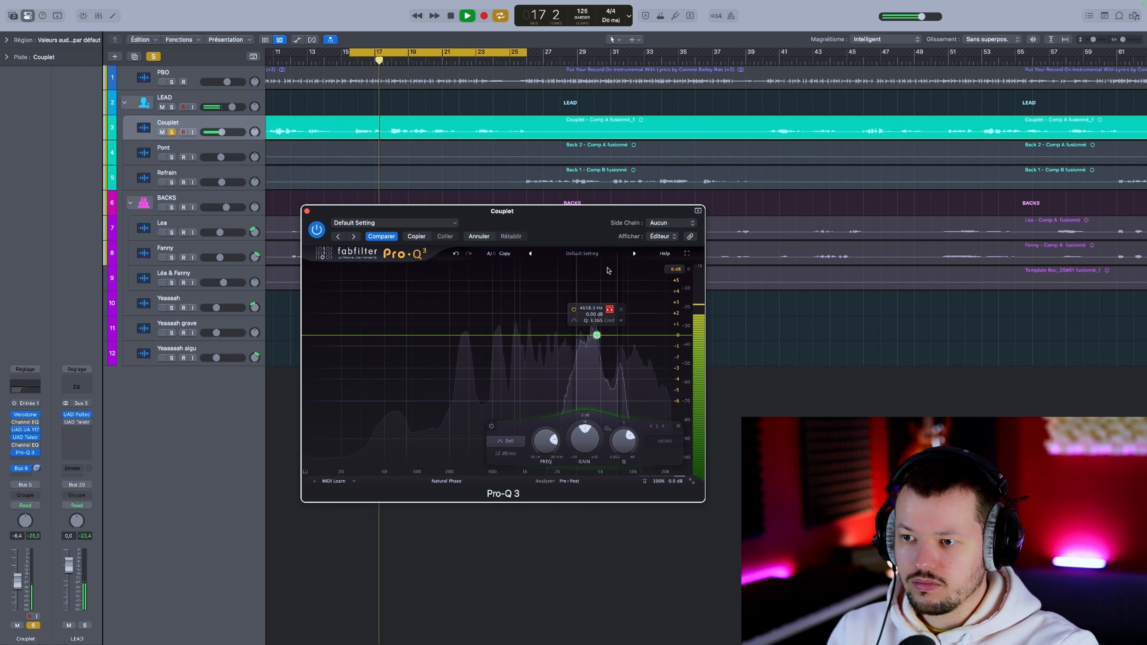
key("space")
key("space")
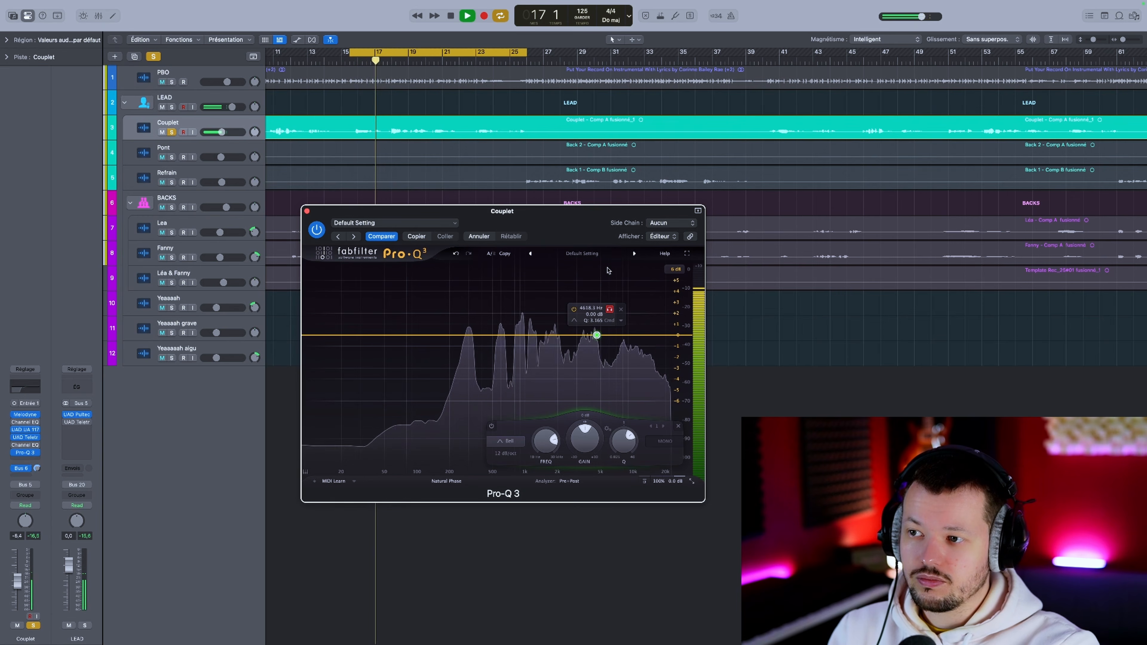
key("space")
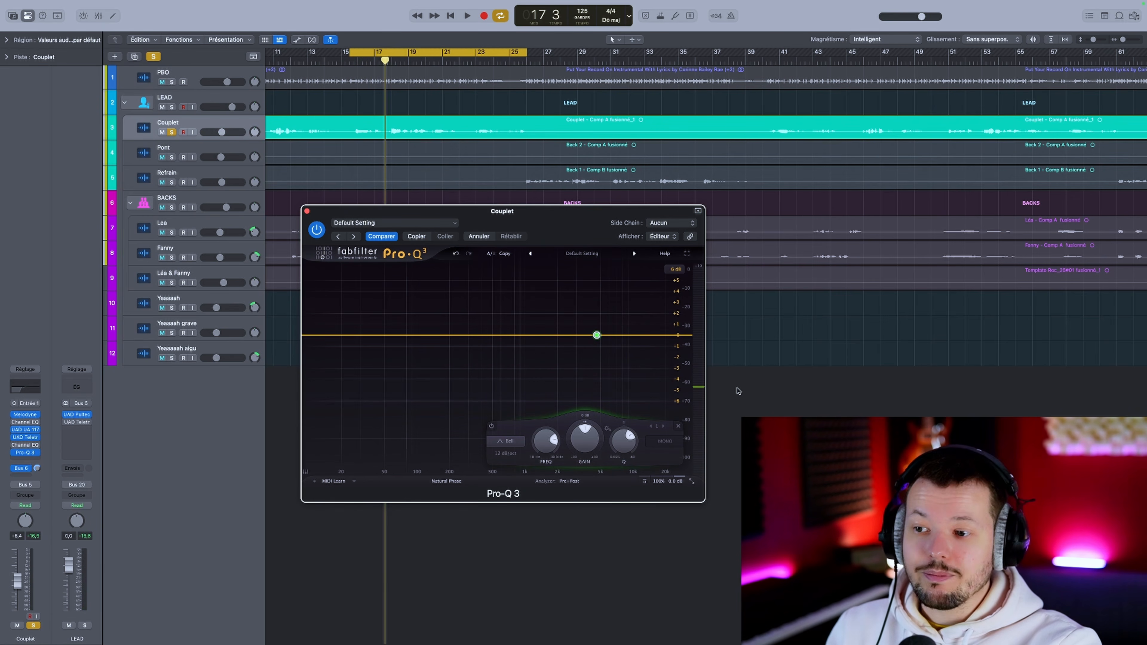
Step: Delete the bell band near 4.6 kHz from the EQ
mouse_move(596, 335)
left_mouse_down()
mouse_move(596, 361)
mouse_move(601, 318)
left_mouse_up()
left_click(622, 281)
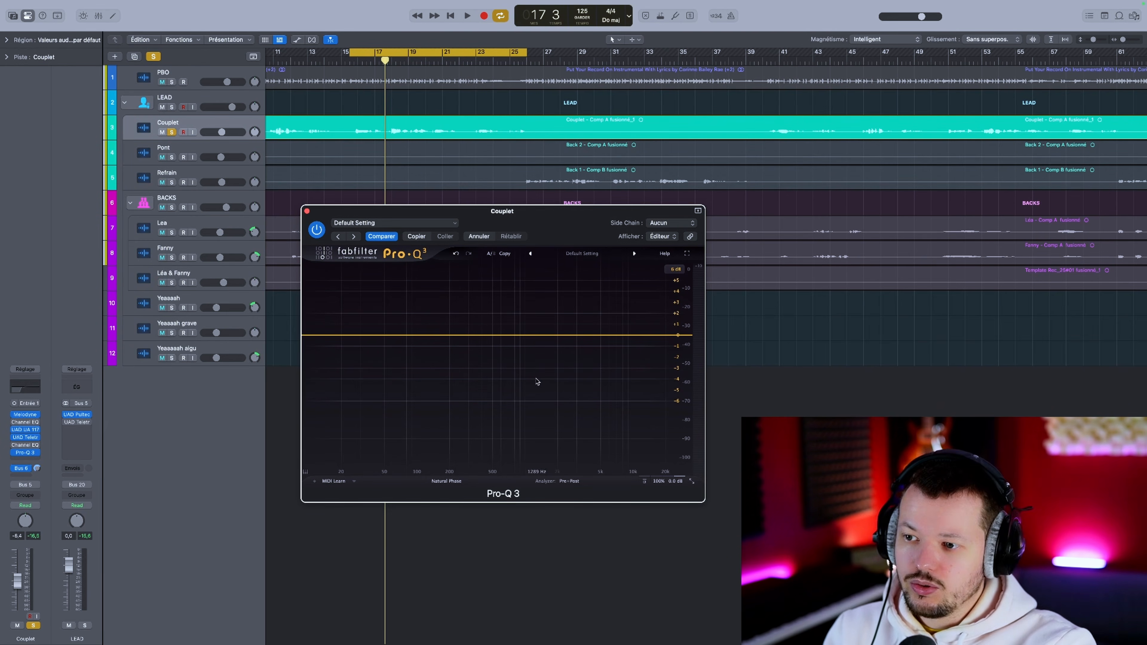
Step: Add a new bell band and sweep it in band solo during playback to about 2.5 kHz
left_click(500, 335)
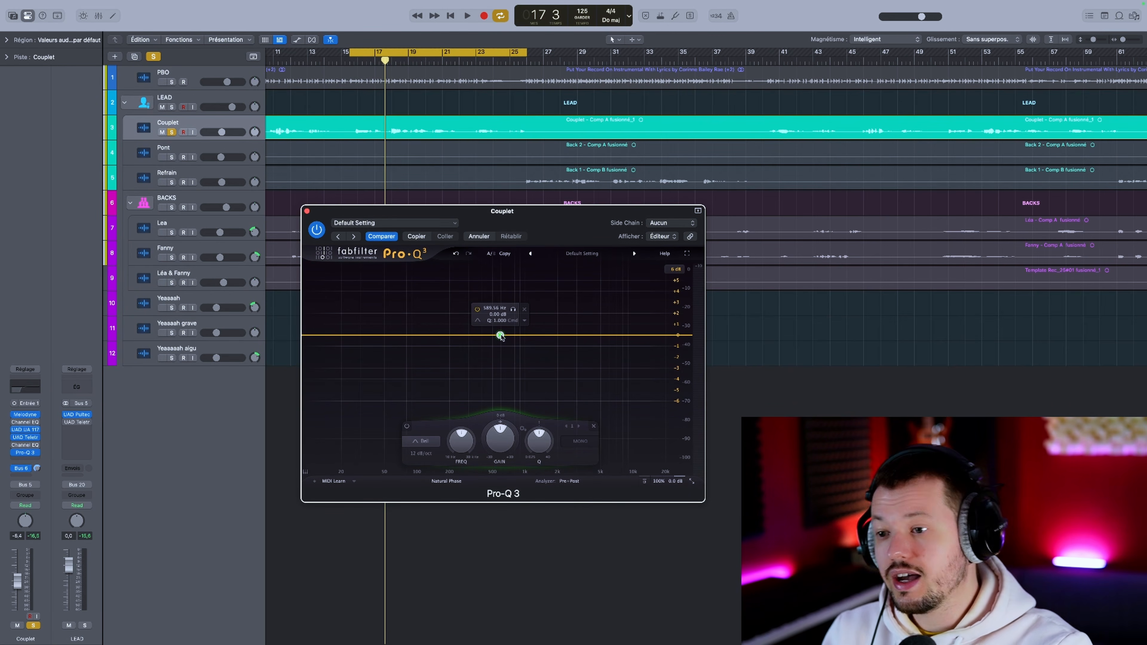
key("space")
left_click_drag(513, 309, 584, 313)
key("space")
key("space")
left_click_drag(584, 313, 583, 313)
Step: Set the 2.5 kHz band's gain to about -6 dB and narrow its Q while the full mix plays
key("space")
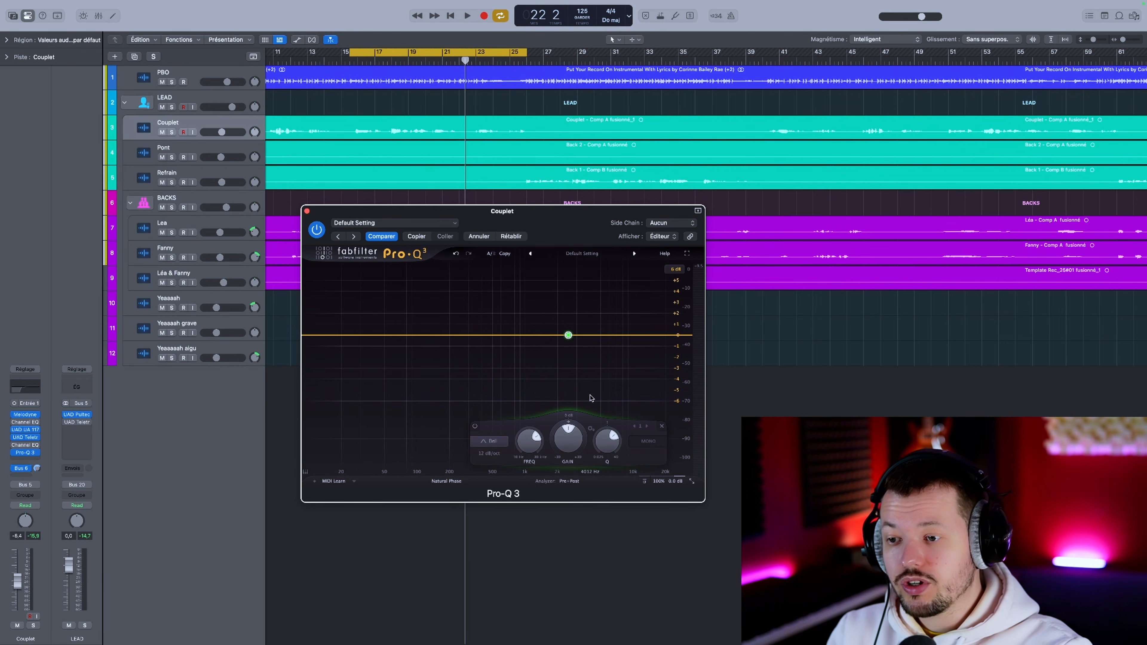
key("space")
mouse_move(568, 438)
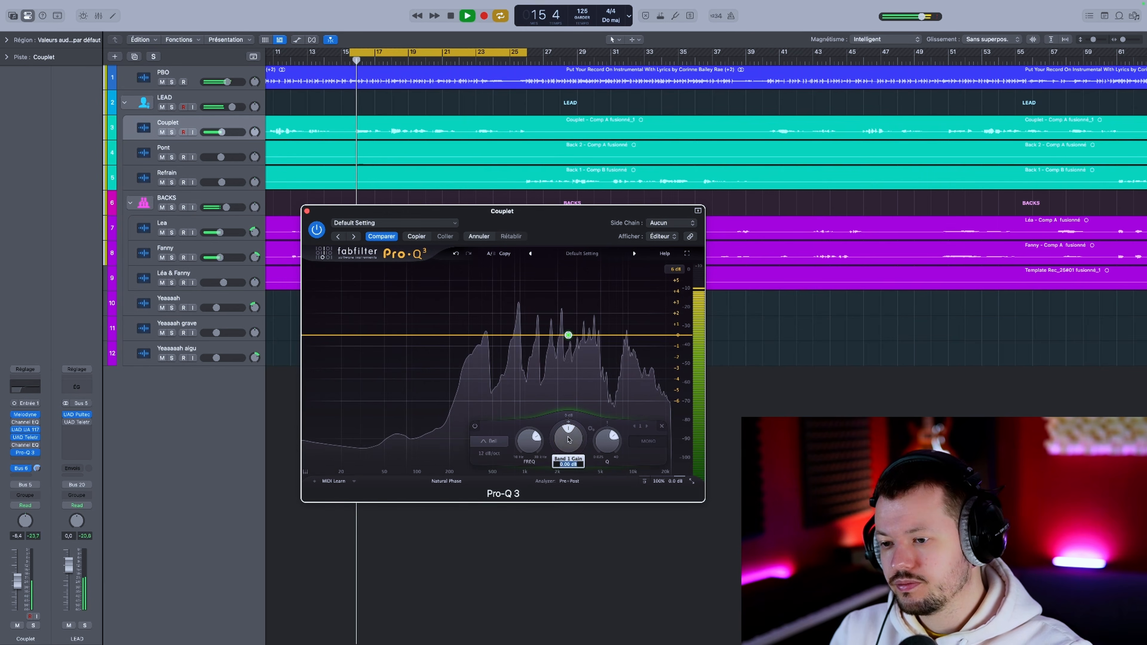
key("Return")
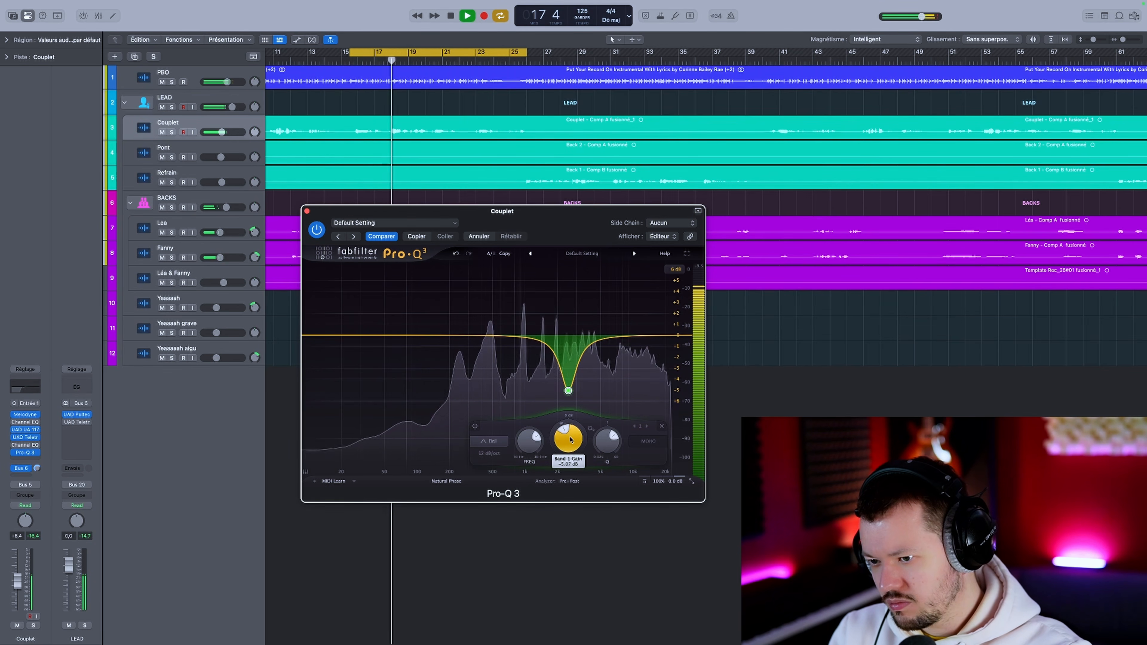
left_click_drag(571, 435, 570, 449)
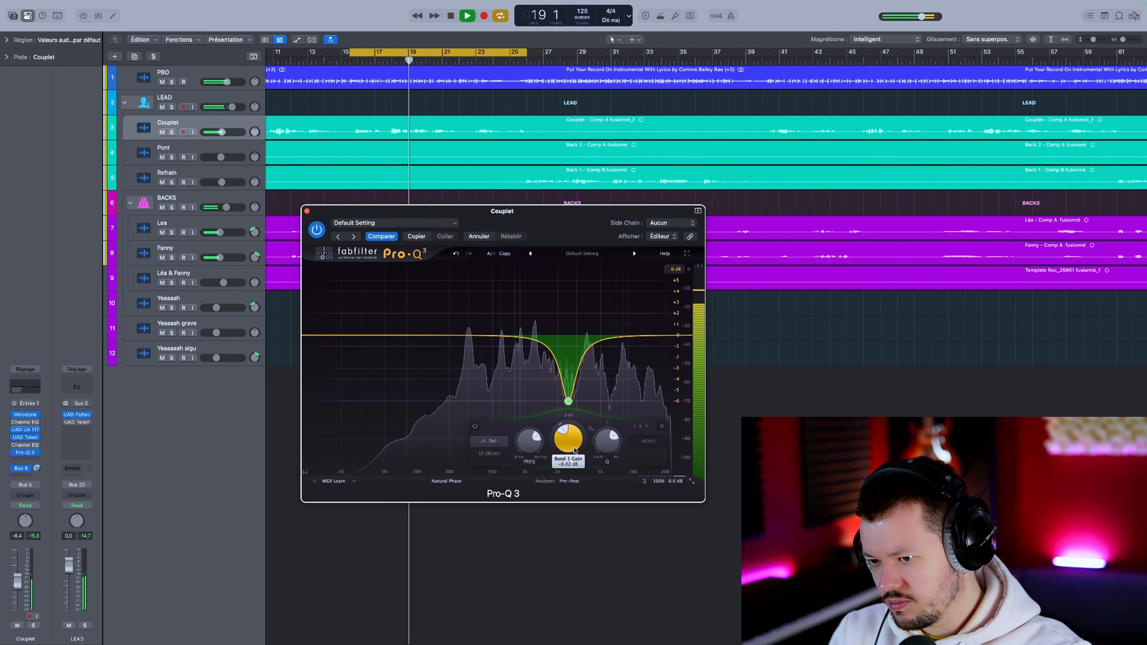
mouse_move(606, 452)
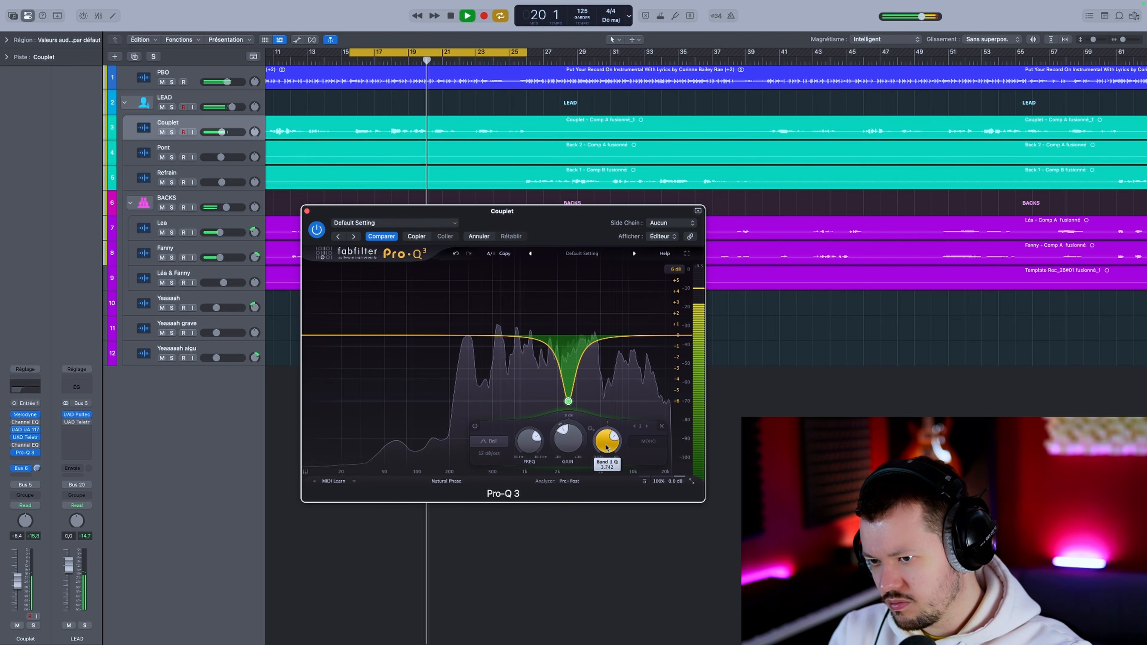
left_click_drag(607, 451, 606, 442)
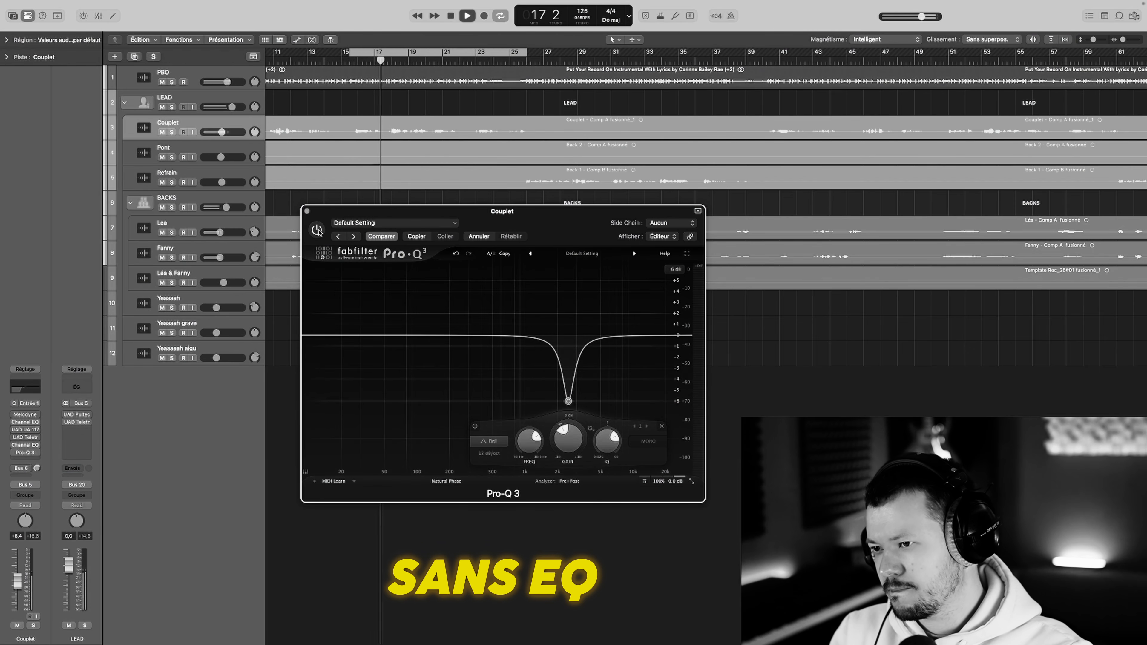
Step: Compare the mix with the Couplet EQ bypassed and enabled, leave it enabled and stop playback
left_click(316, 229)
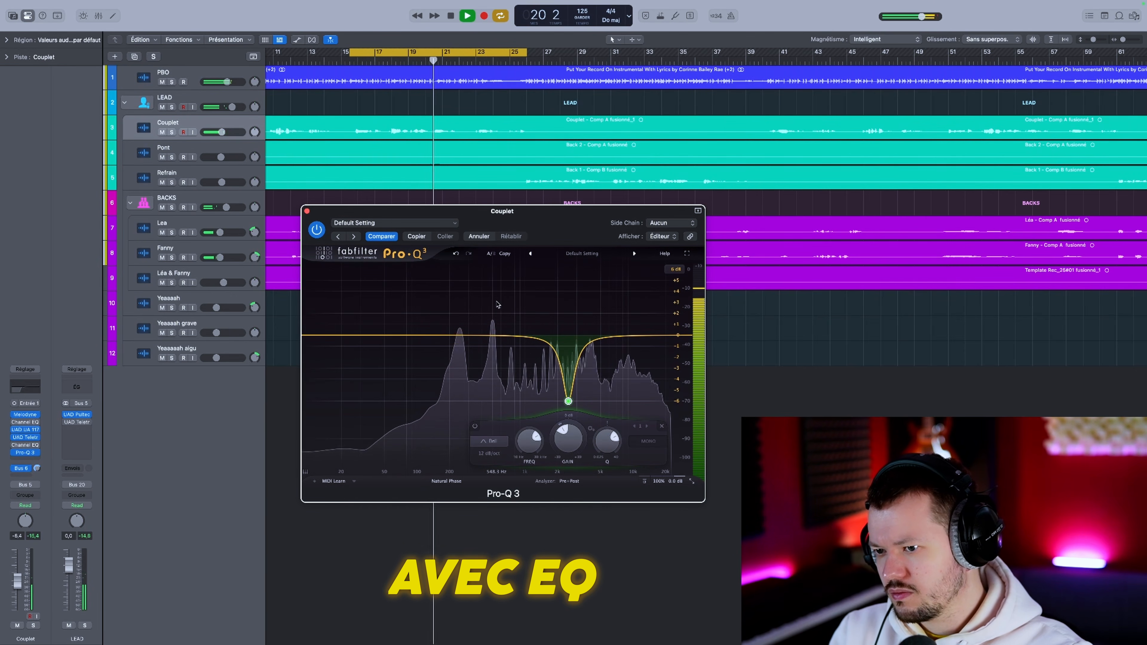
key("space")
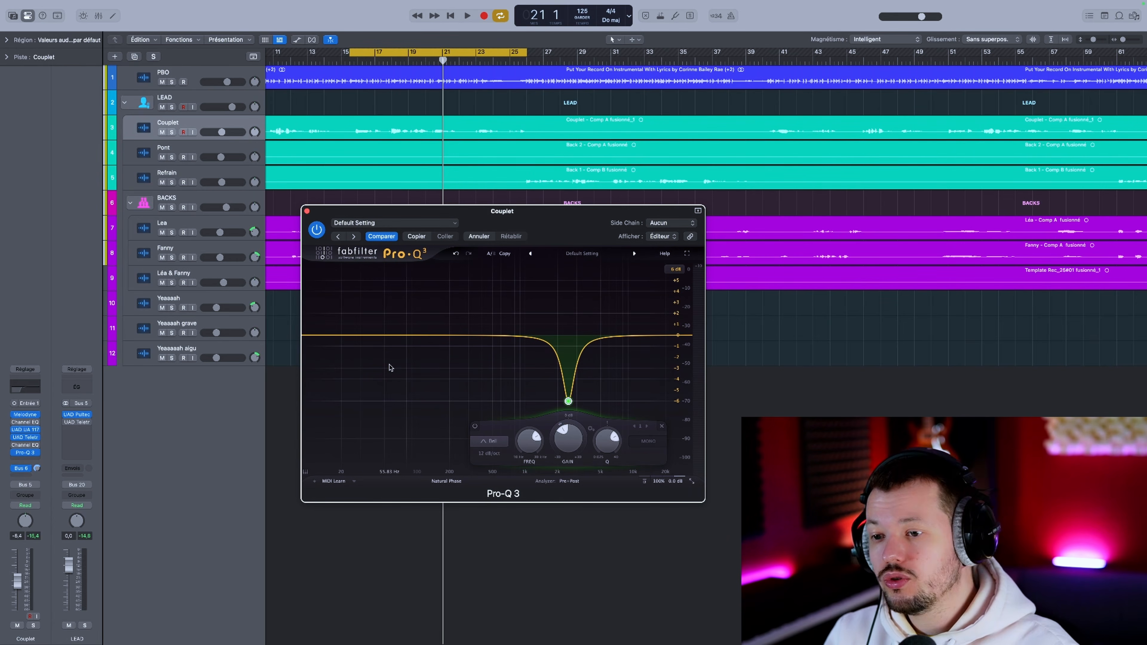
Step: Solo the Couplet track, add a low cut at about 145 Hz and audition the part it removes
key("s")
left_click(434, 334)
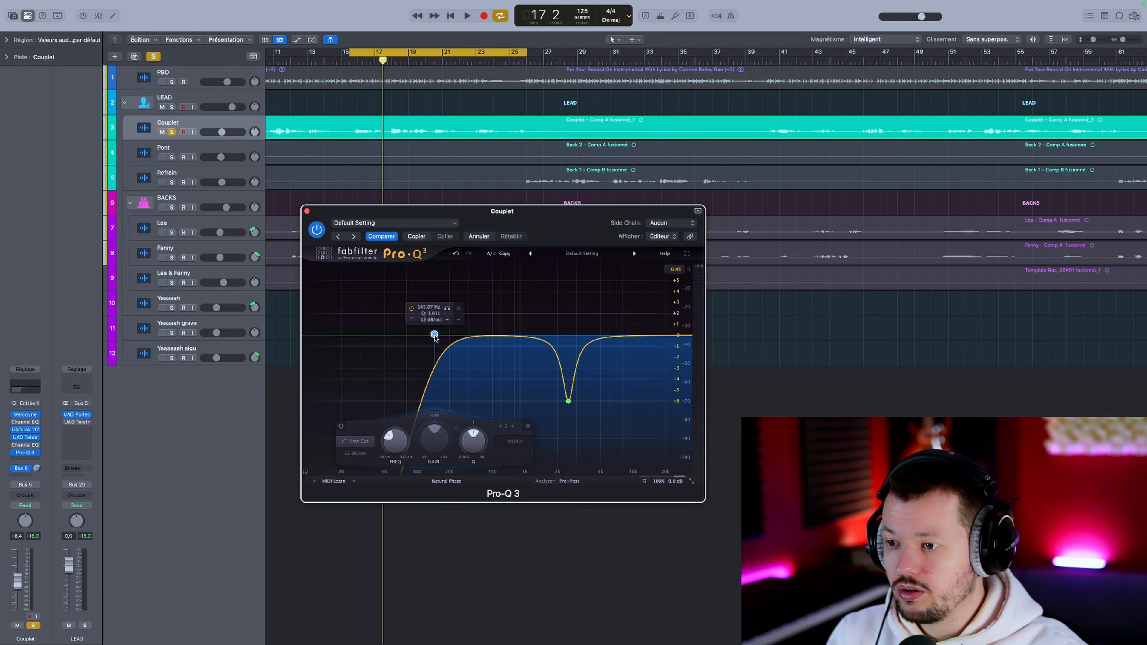
left_click_drag(447, 308, 441, 33)
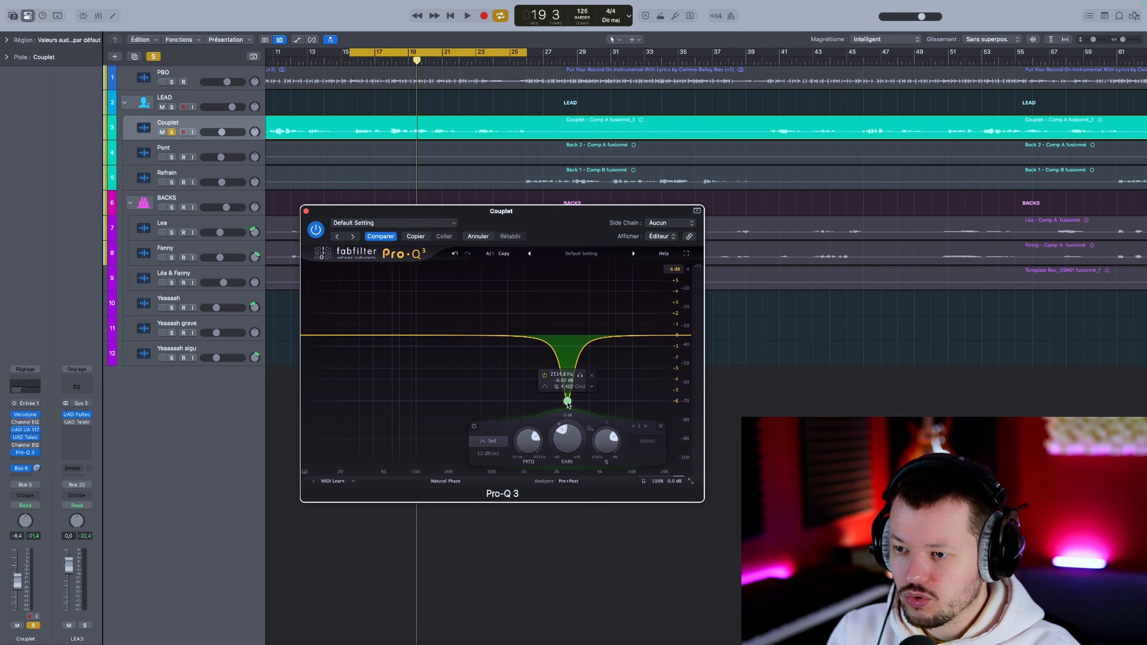
Step: Cut about 25 dB near 560 Hz and near 2.4 kHz, and compare the soloed vocal with and without the EQ
left_click_drag(568, 404, 566, 400)
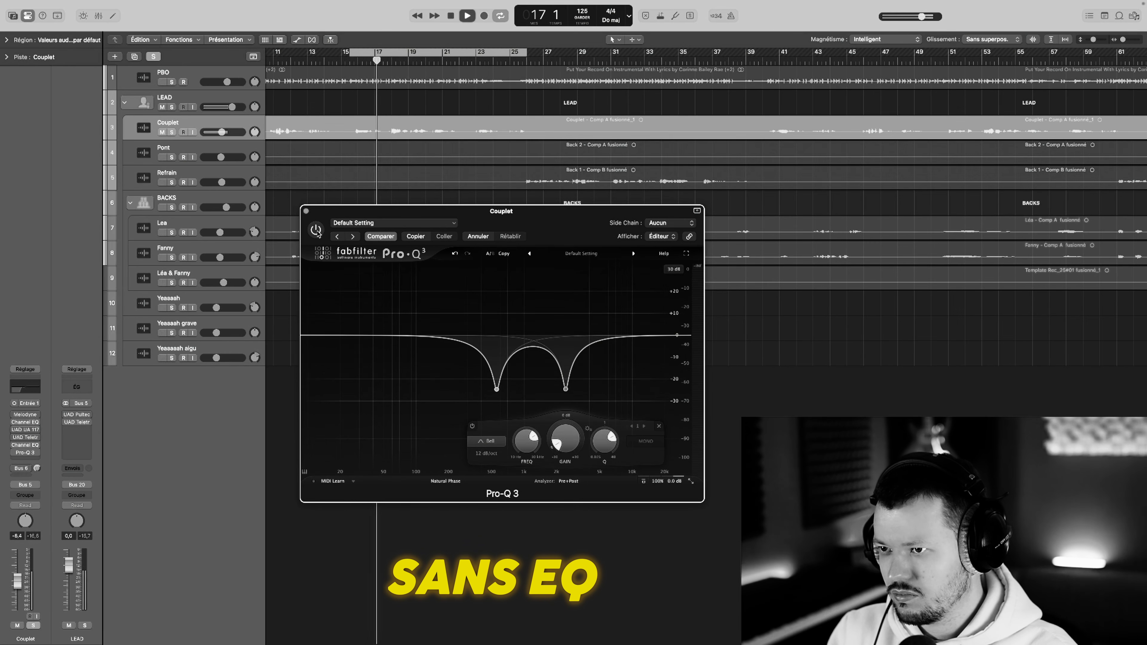
left_click(316, 230)
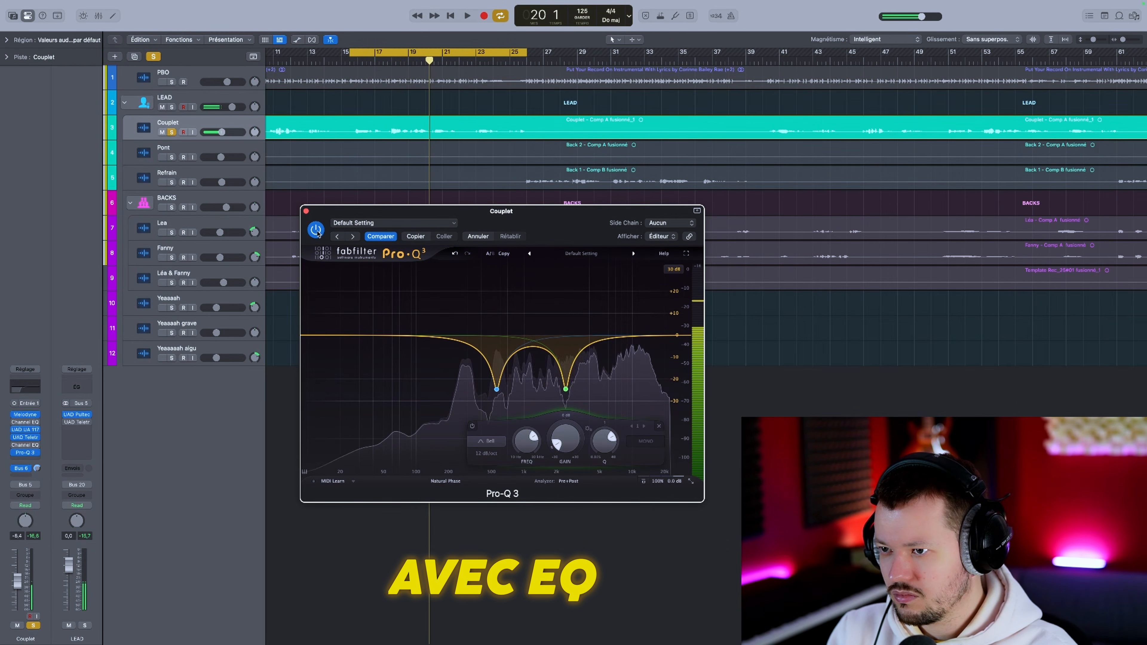
key("space")
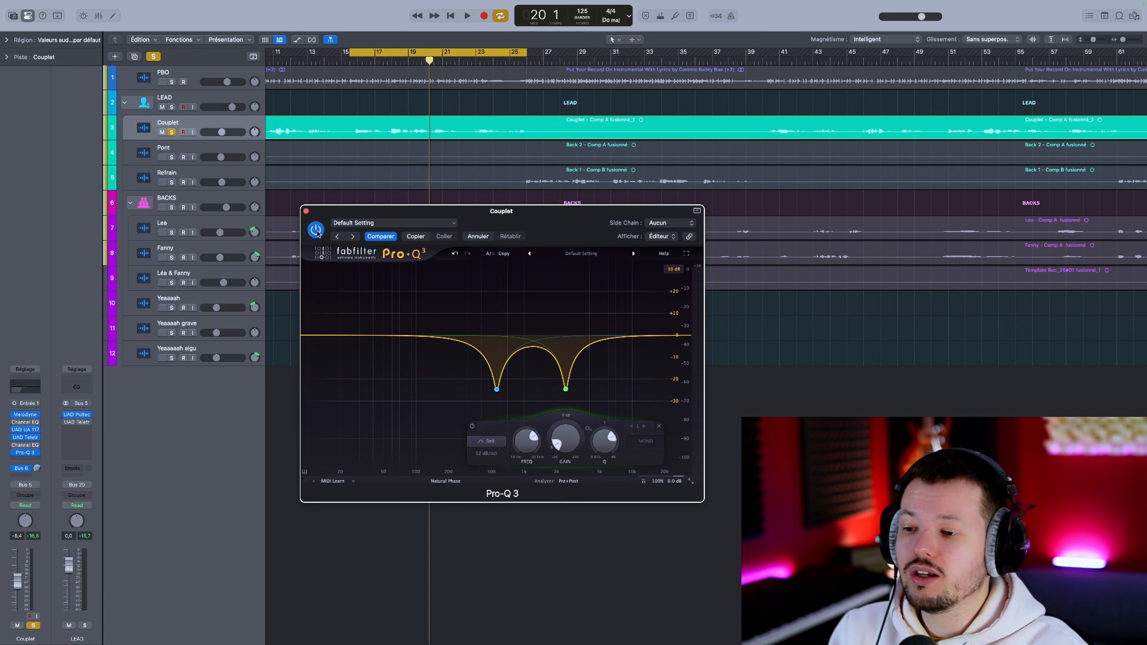
Step: Try easing the cuts near 560 Hz and 2.4 kHz to about -10 dB, and undo both changes
mouse_move(506, 389)
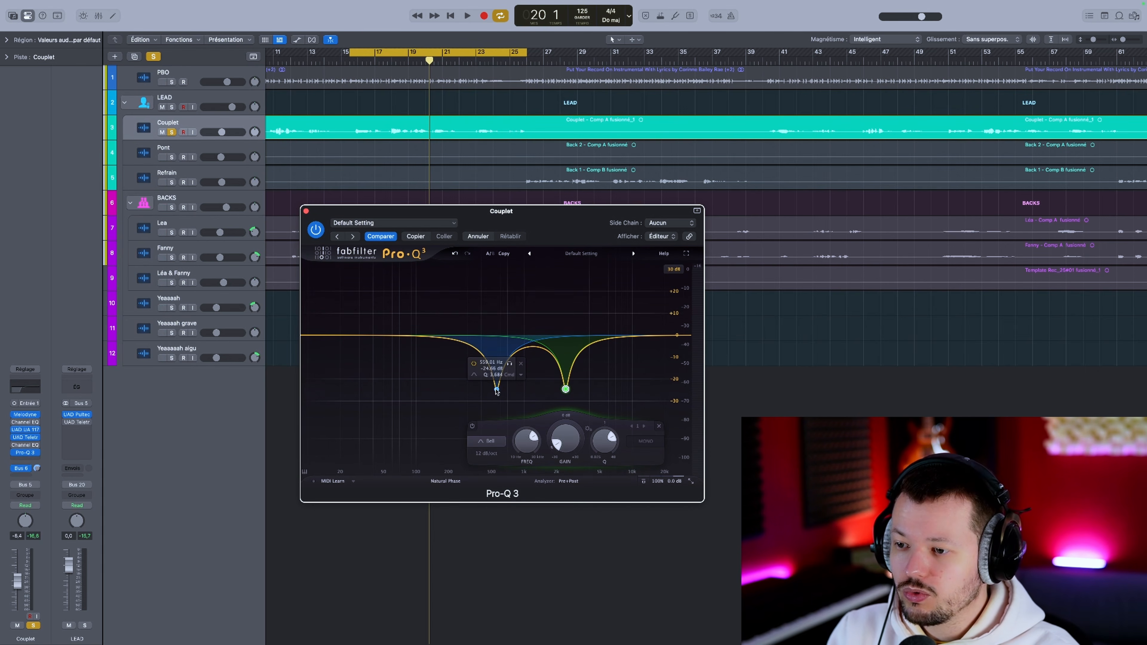
left_click_drag(496, 389, 497, 356)
mouse_move(566, 389)
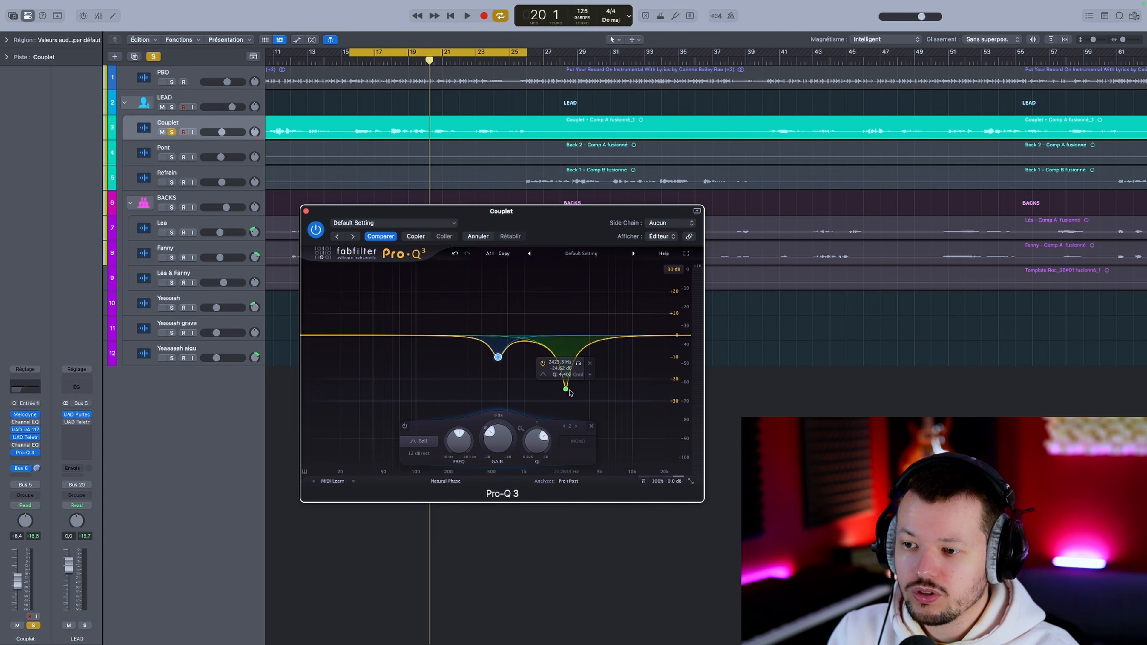
left_click_drag(566, 390, 565, 355)
key("super+z")
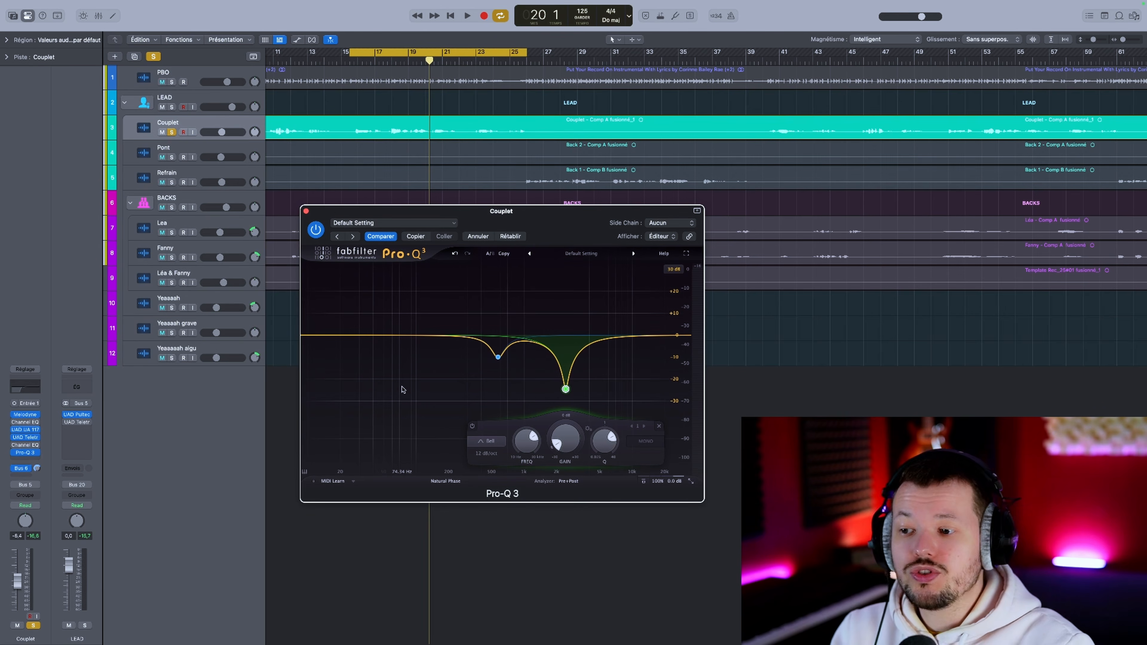
key("super+z")
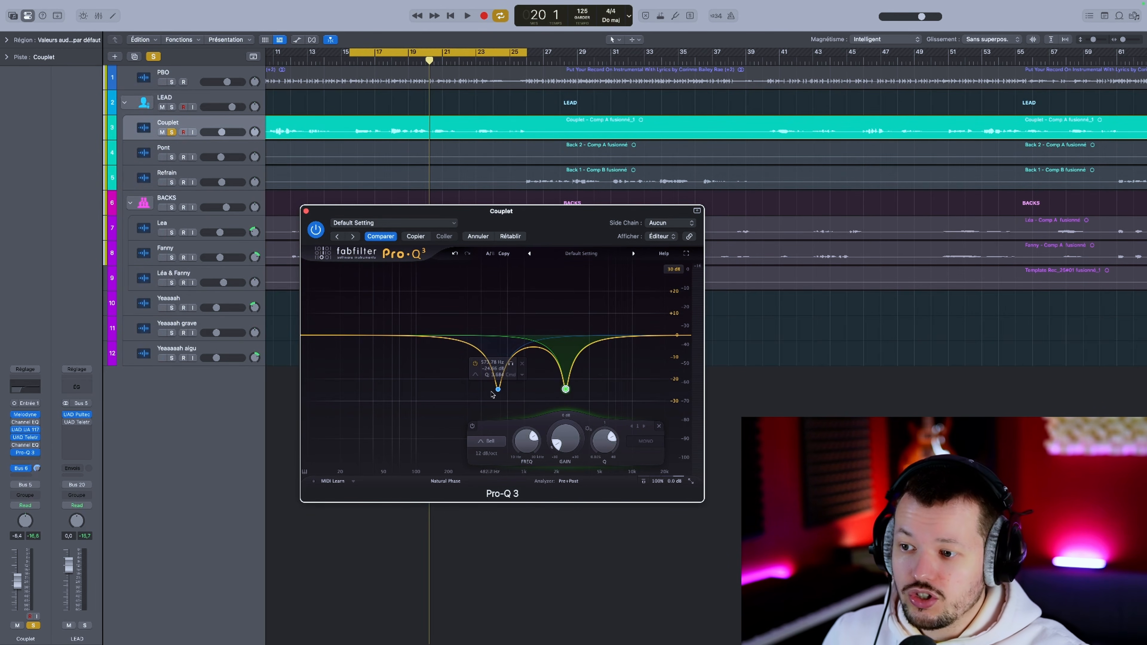
Step: Select the cuts near 570 Hz and 2.4 kHz together and ease both to about -13.6 dB
left_click(498, 389)
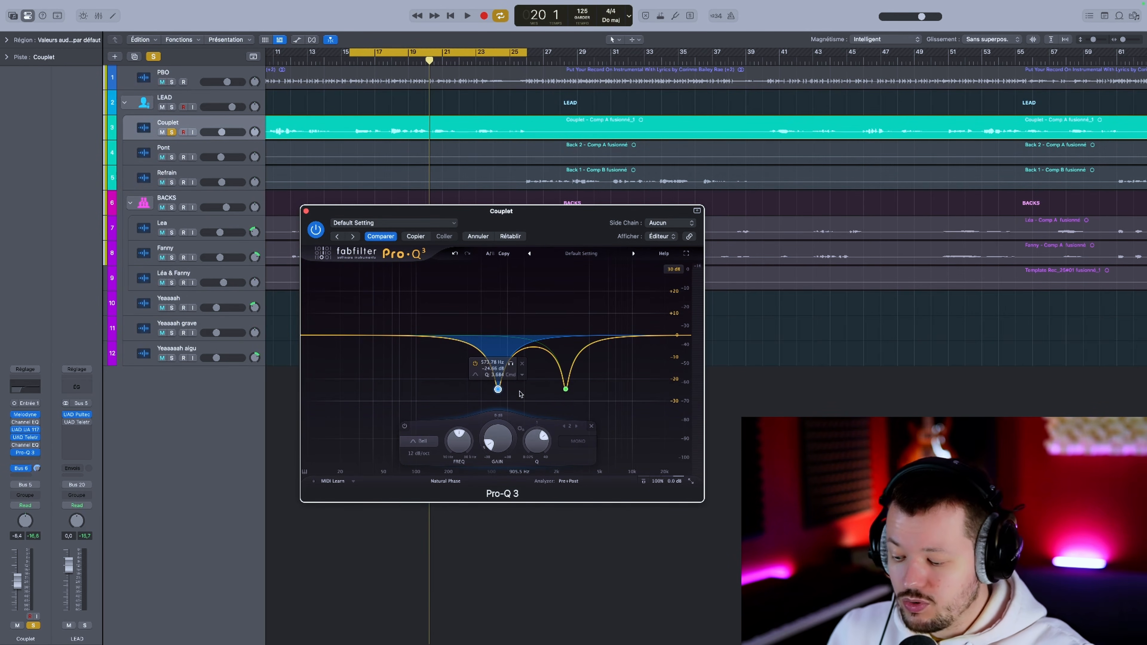
key("shift")
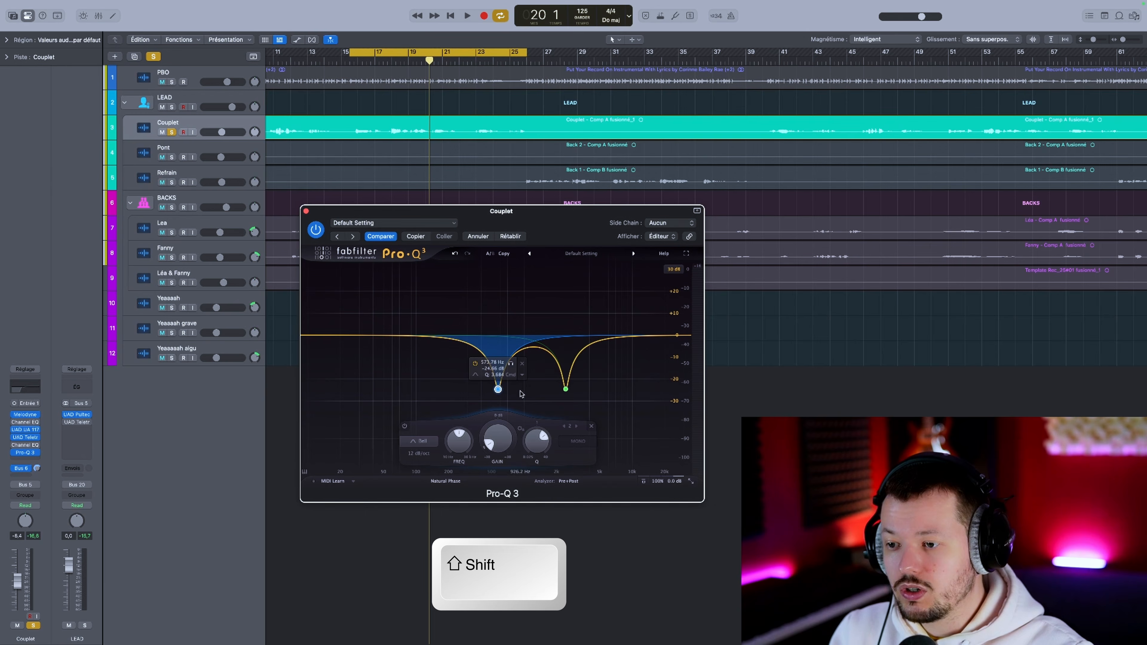
left_click(565, 389, "shift")
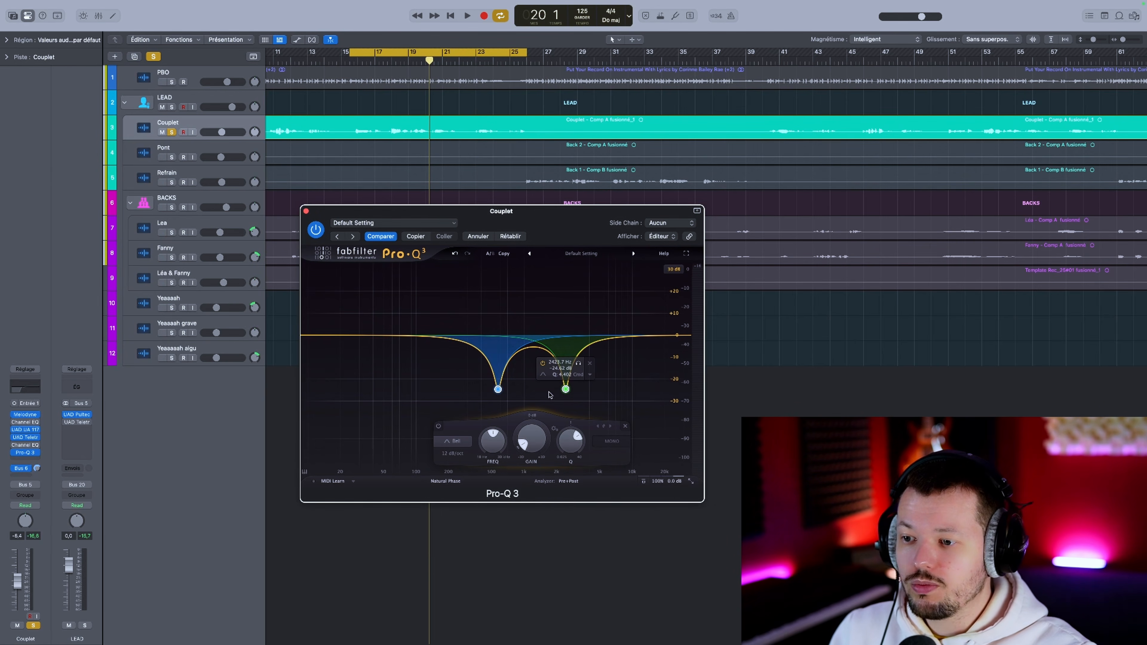
mouse_move(566, 389)
left_mouse_down()
mouse_move(565, 347)
mouse_move(565, 378)
left_mouse_up()
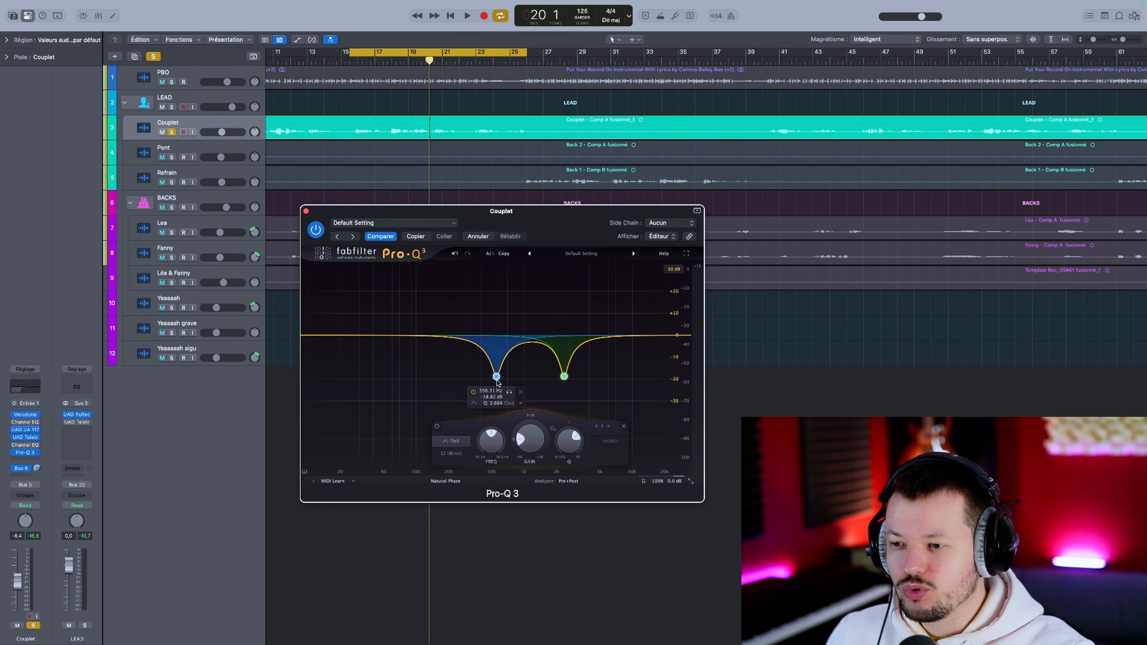
left_click_drag(498, 383, 497, 365)
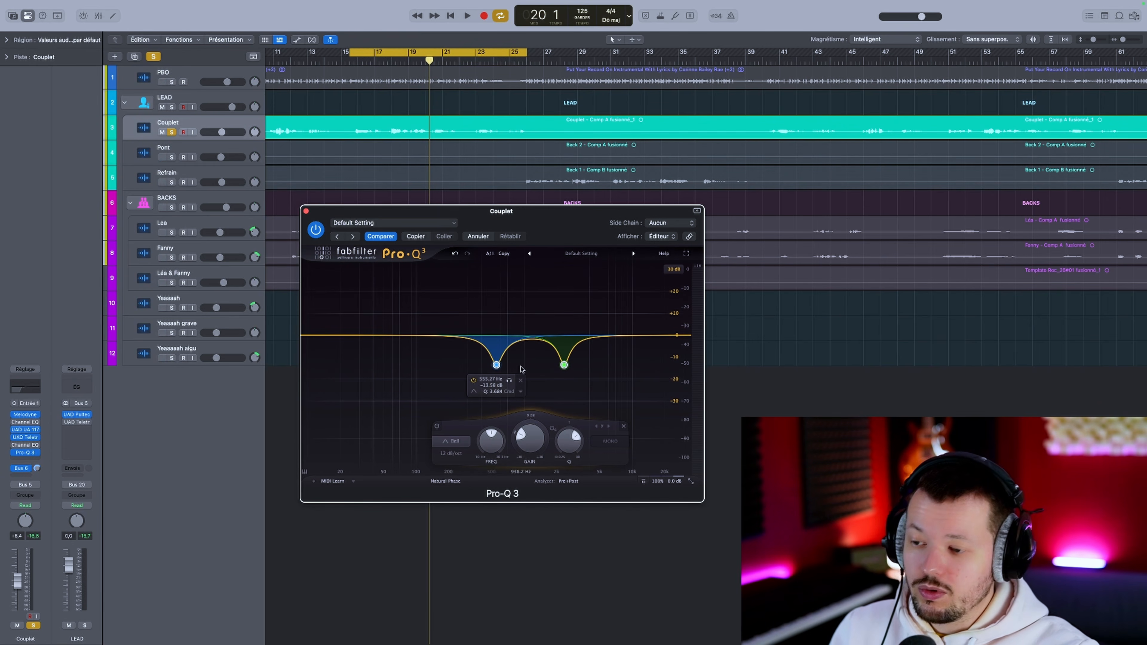
Step: Fine-tune both selected cuts together to about -15 dB and audition changes to them in the full mix
key("shift")
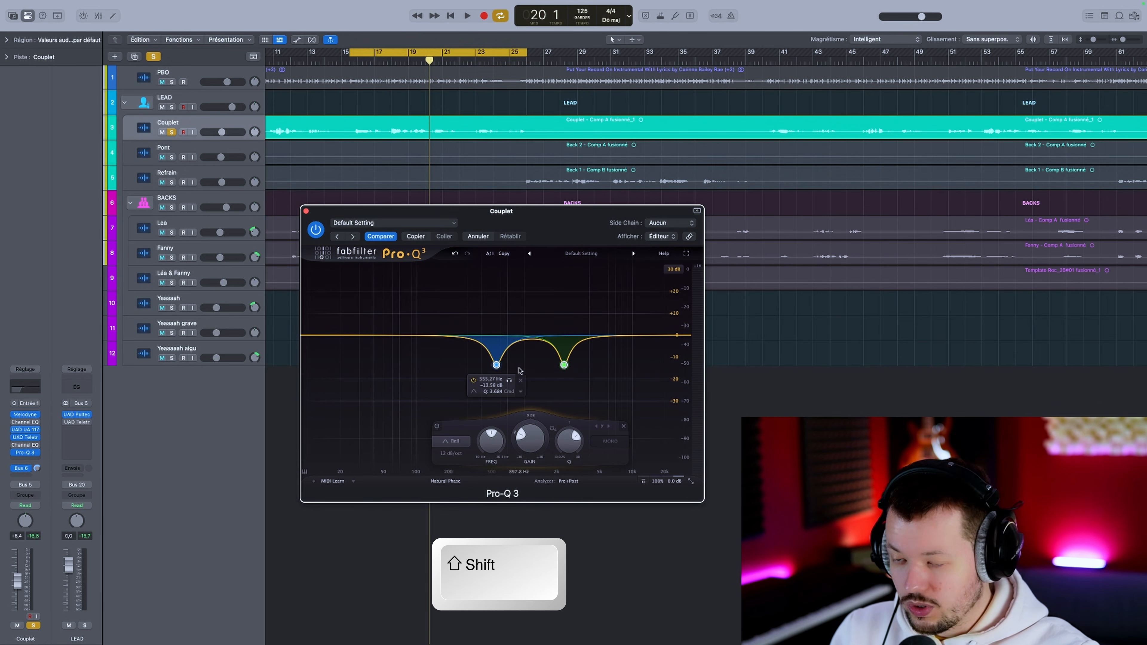
left_click_drag(565, 367, 565, 383)
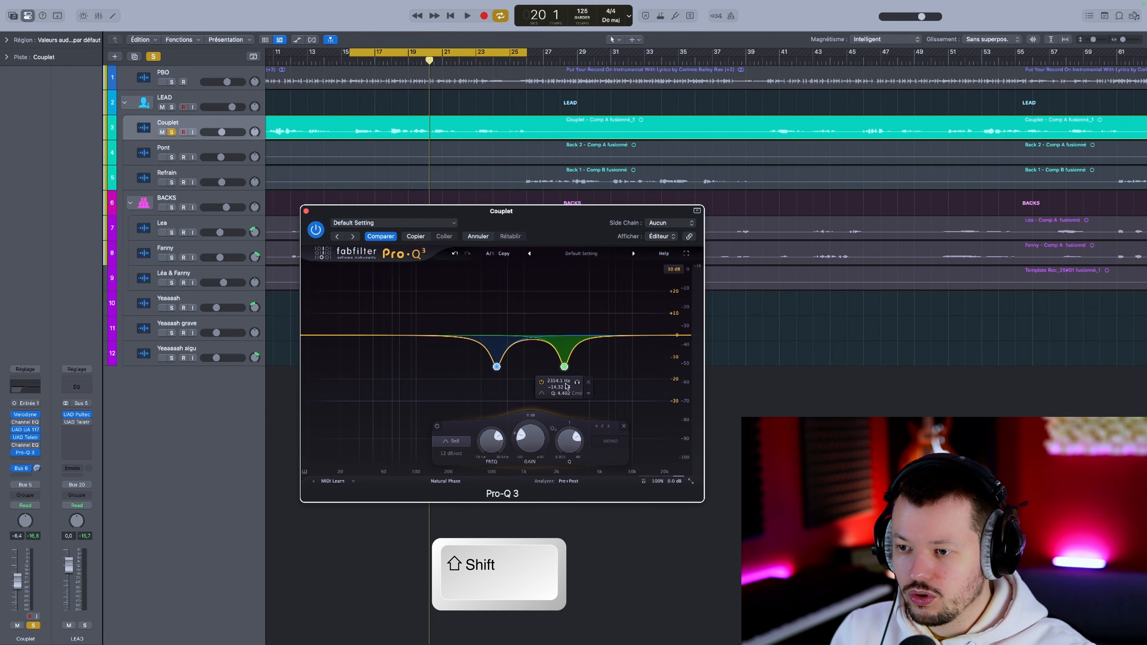
left_click_drag(566, 385, 558, 271)
left_click_drag(560, 381, 561, 395)
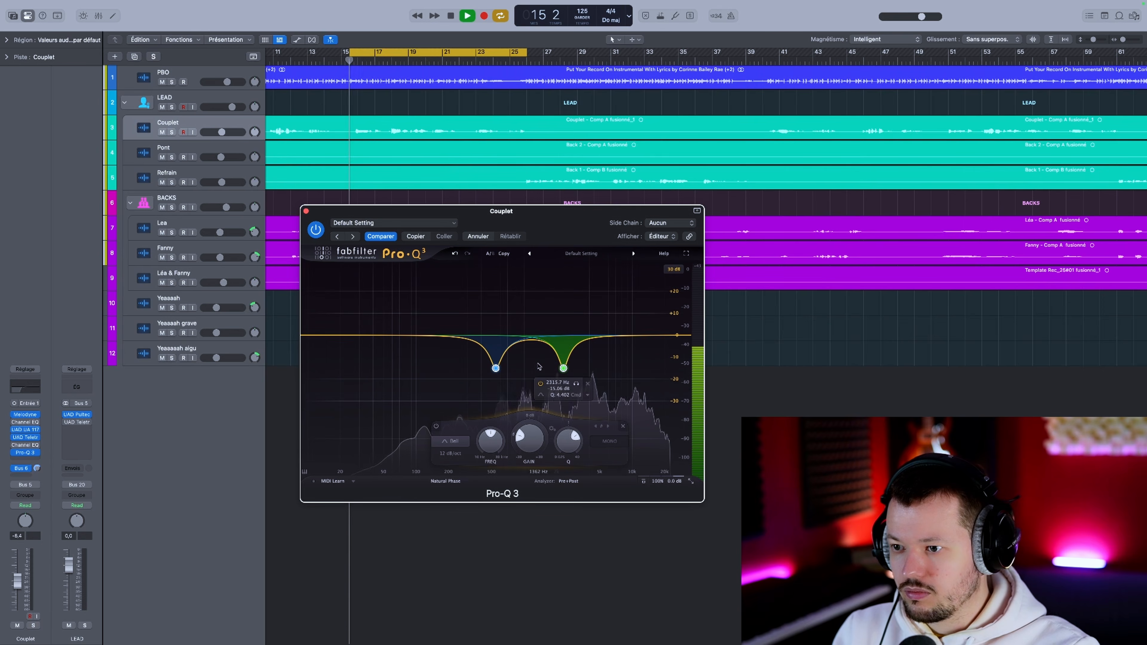
left_click_drag(496, 371, 498, 234, "shift")
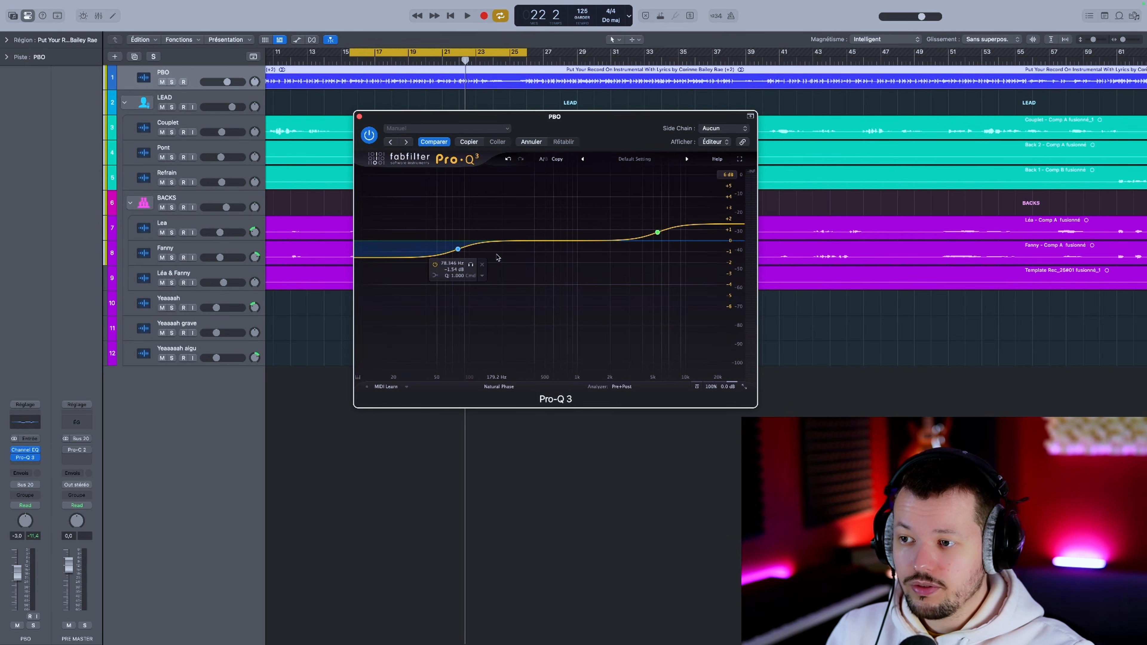
Step: Select the low shelf and high shelf bands in the PBO track's EQ together and adjust their gains during playback
left_click(457, 248)
left_click(657, 232, "shift")
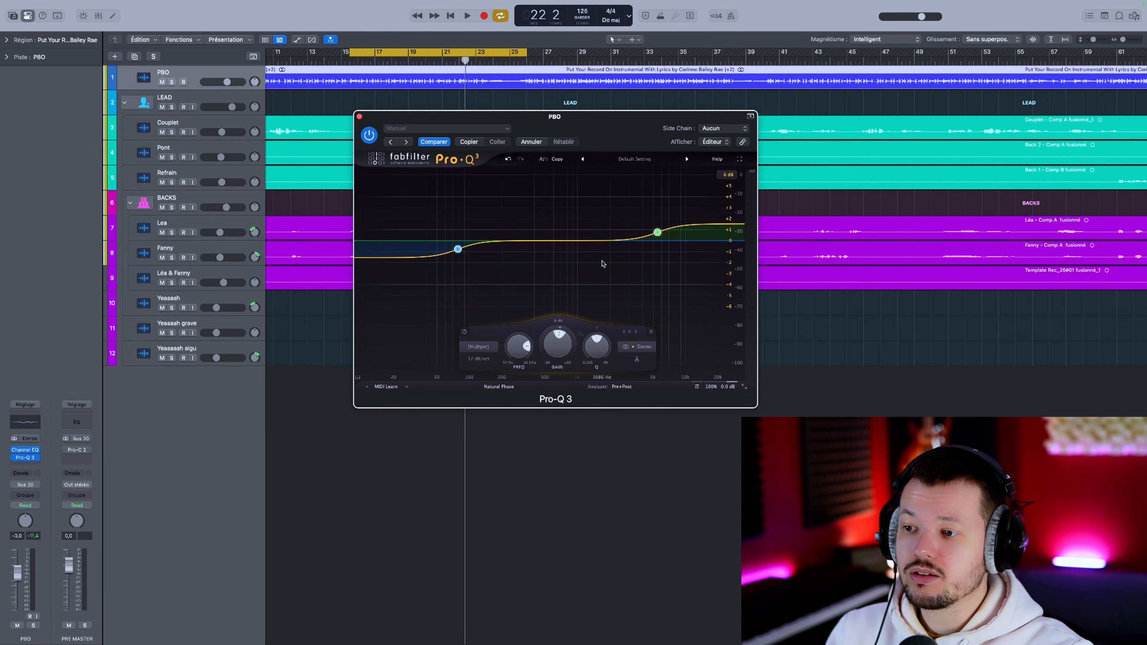
mouse_move(657, 230)
key("space")
left_click_drag(657, 230, 662, 293)
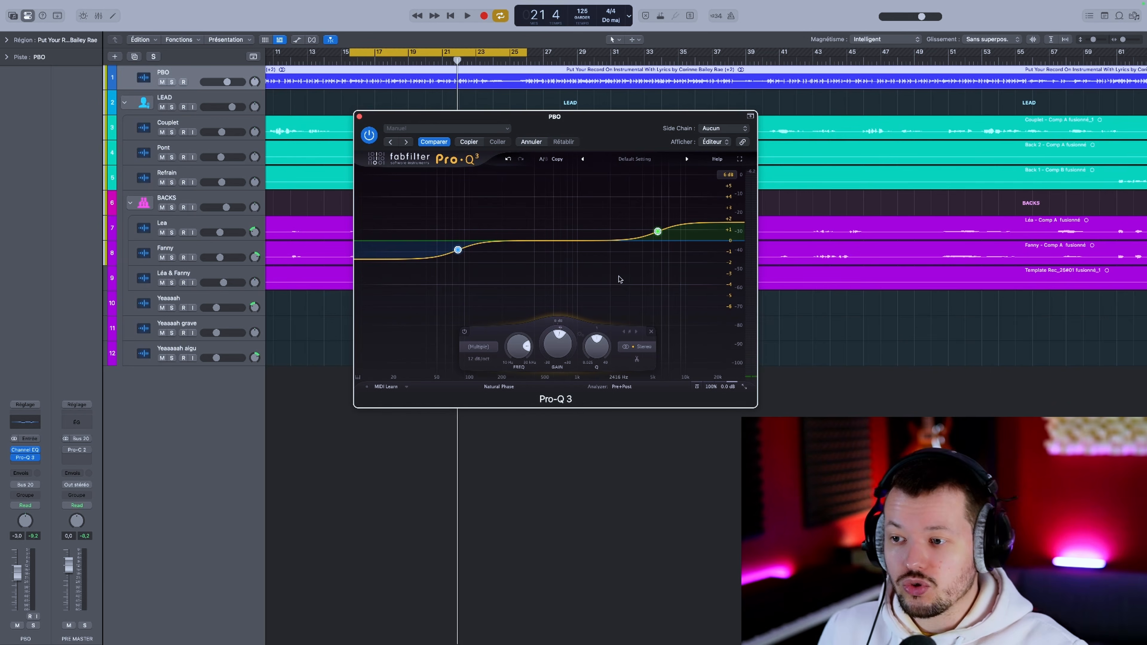
left_click(392, 326)
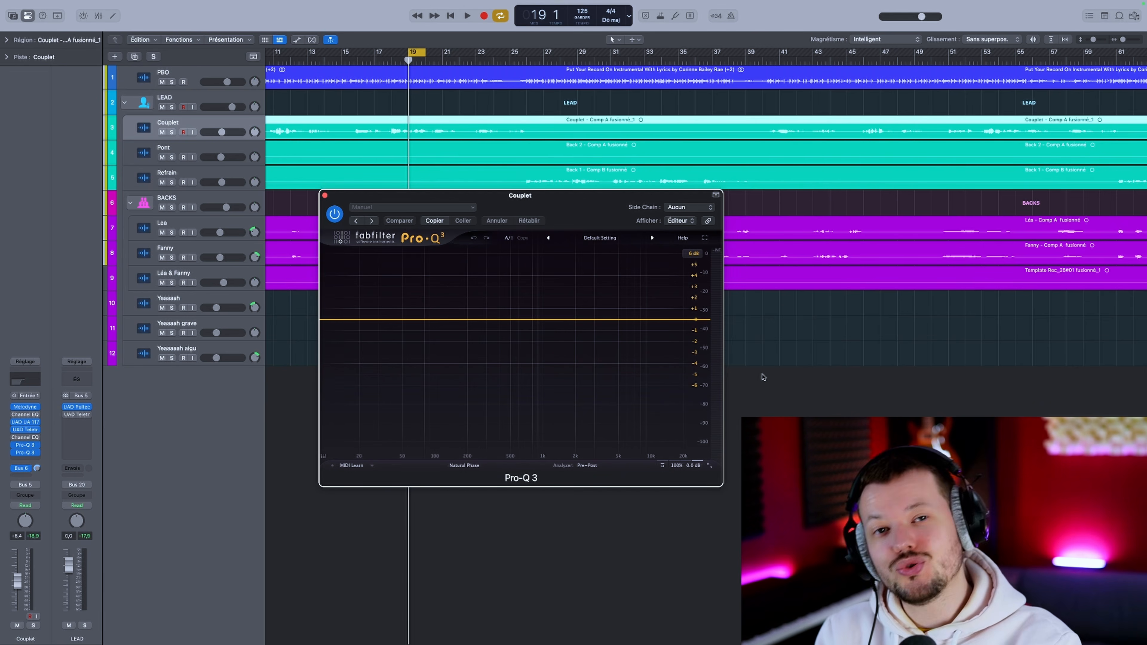
Step: Add a bell band to the Couplet track's empty EQ, make it dynamic and move it to about 1.9 kHz and -1.6 dB
left_click(502, 320)
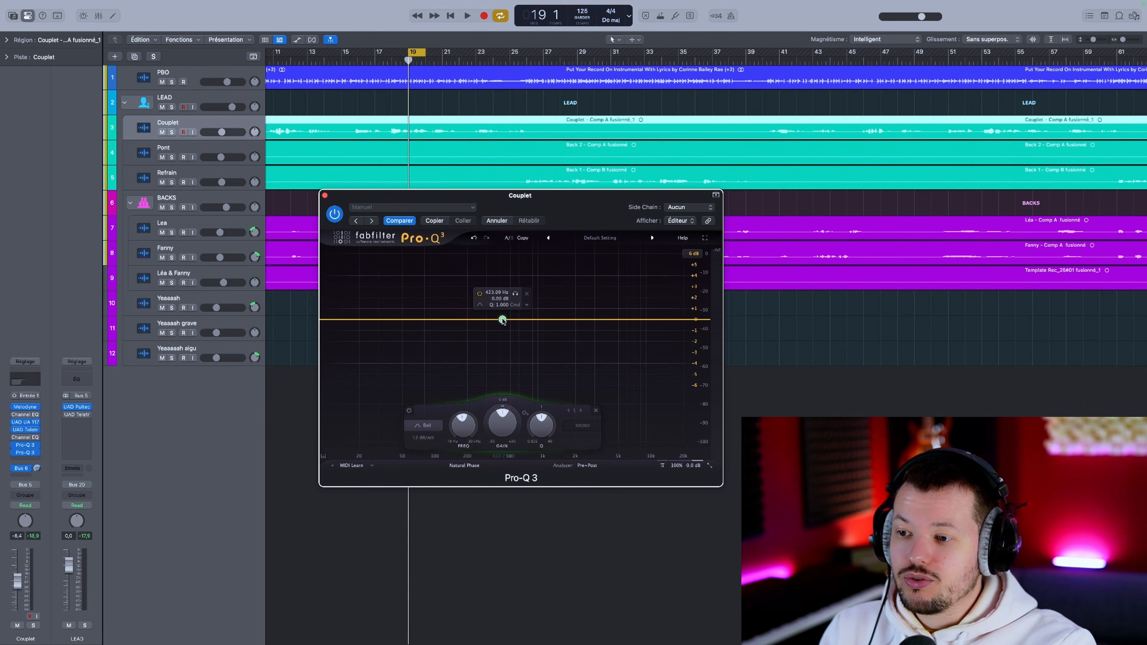
left_click(528, 306)
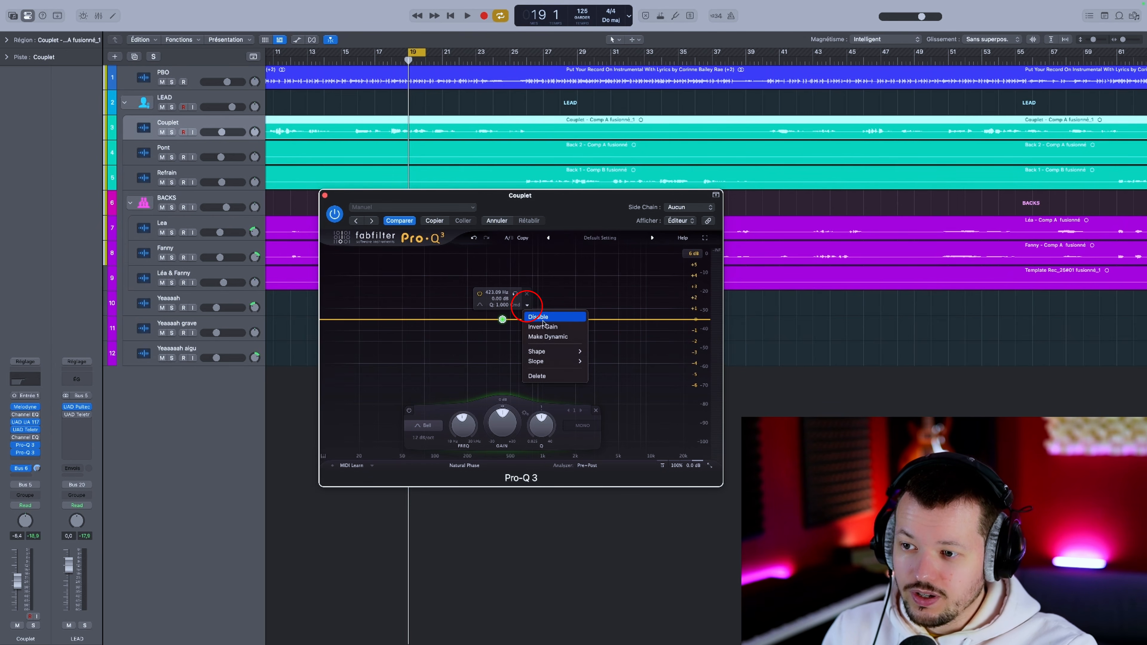
left_click(546, 337)
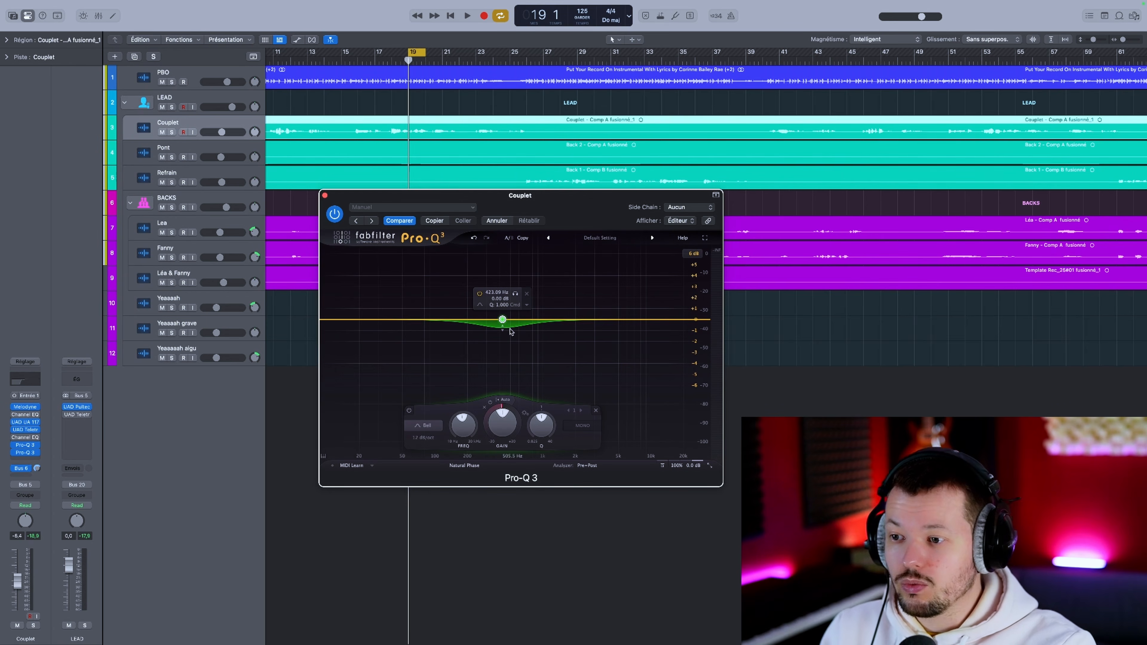
left_click_drag(502, 320, 578, 368)
Step: Solo the Couplet track and audition the dynamic cut on the vocal
key("s")
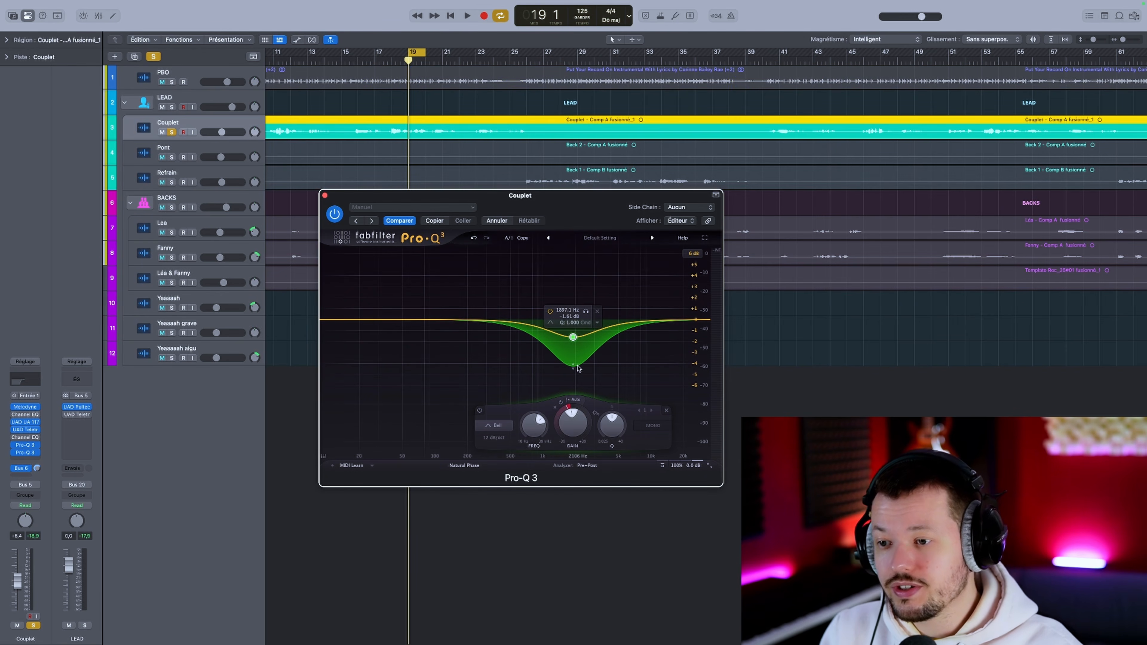
key("space")
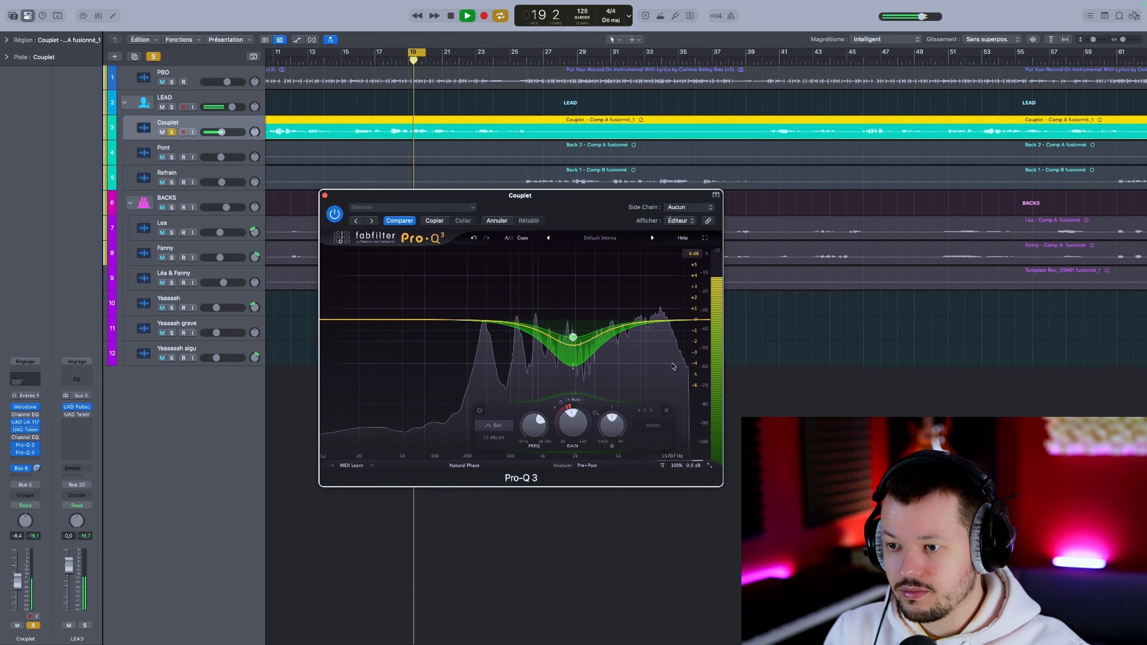
key("space")
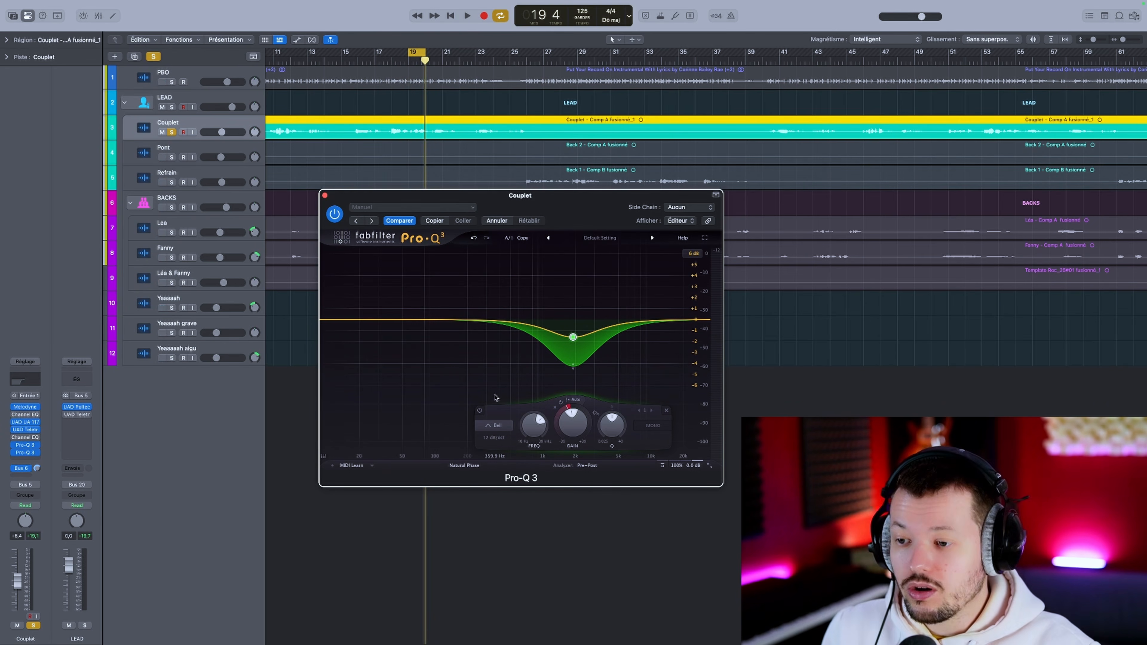
Step: Switch the dynamic band's threshold from auto to manual, raise it to its maximum and audition the vocal
left_click(574, 399)
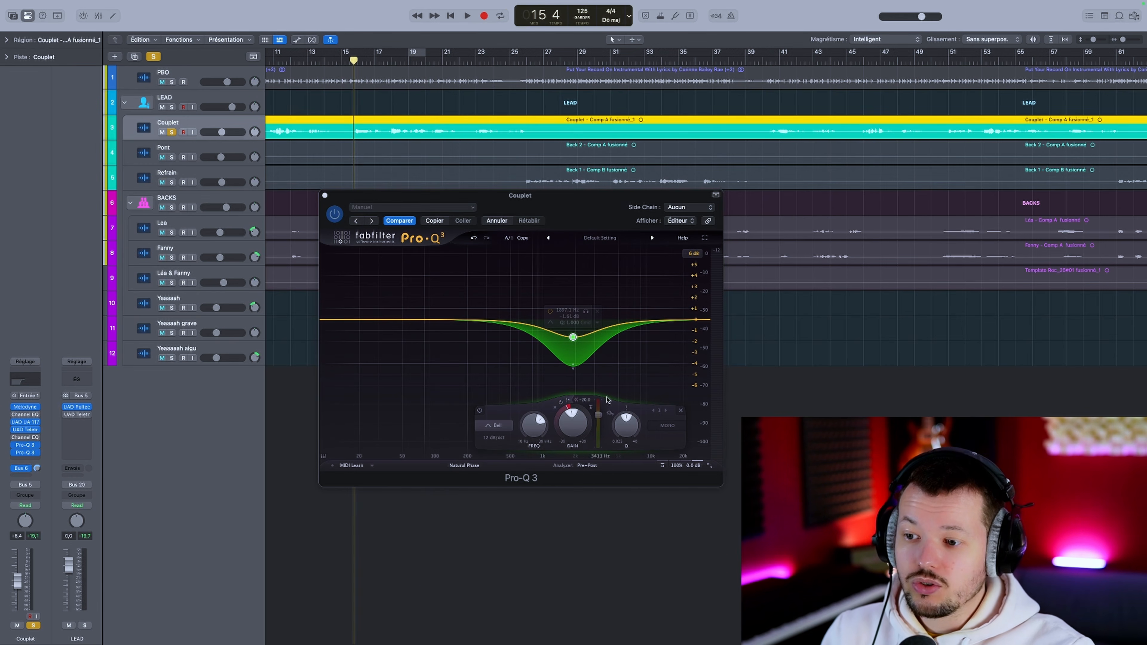
left_click_drag(598, 415, 598, 399)
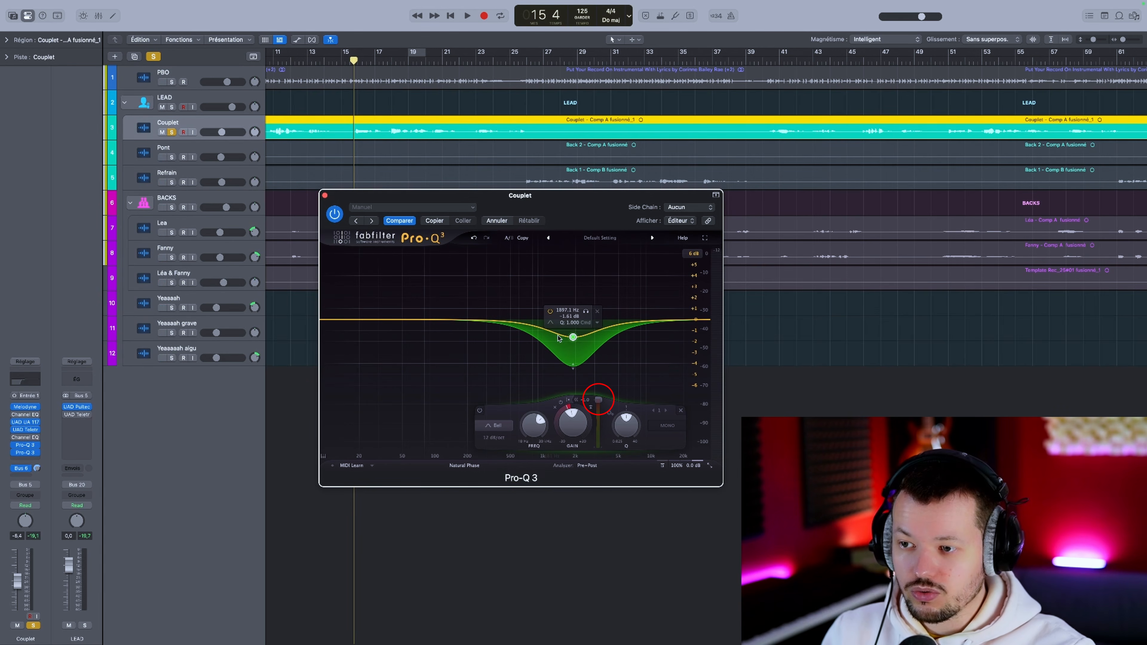
key("space")
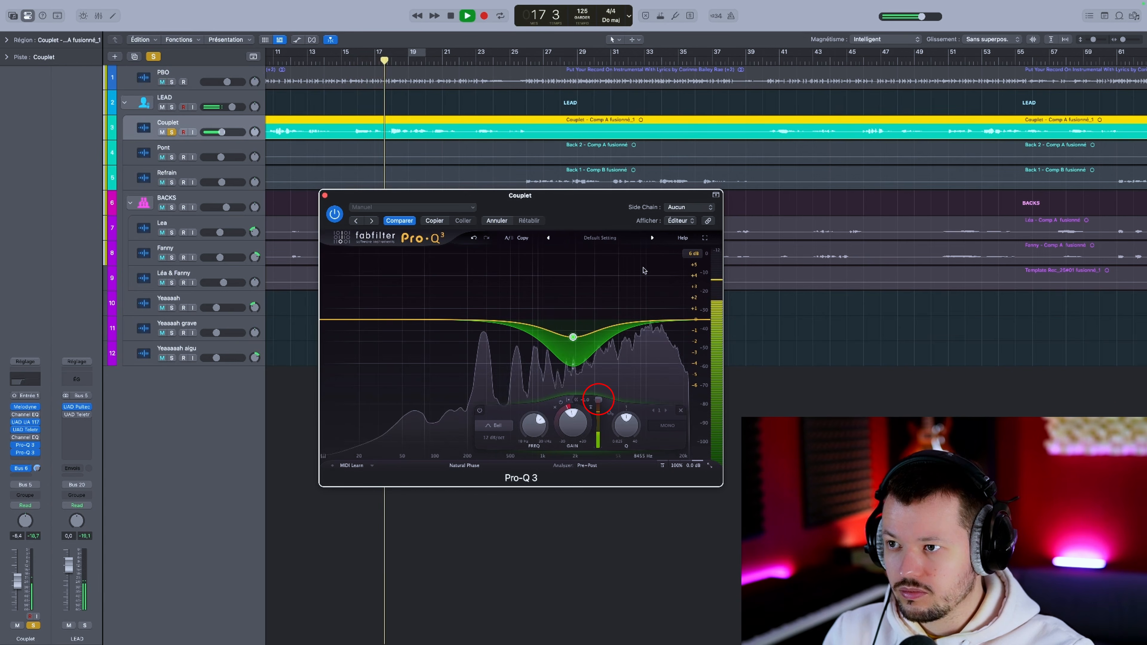
key("space")
Step: Lower the dynamic band's threshold to its minimum and audition the soloed vocal
left_click_drag(594, 403, 596, 447)
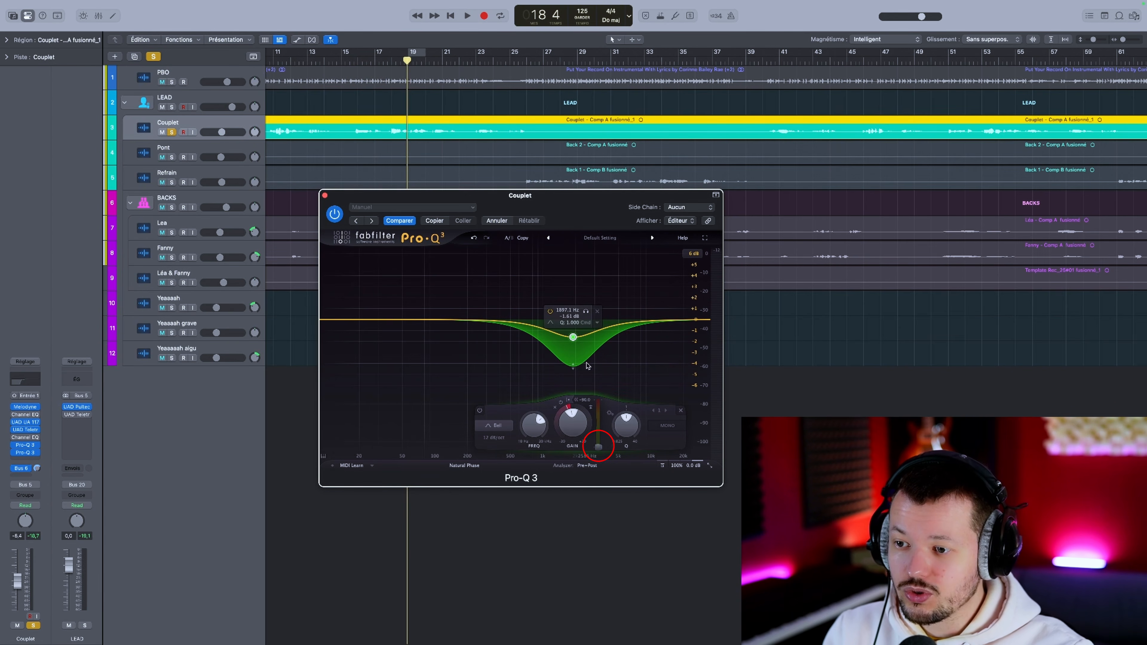
key("space")
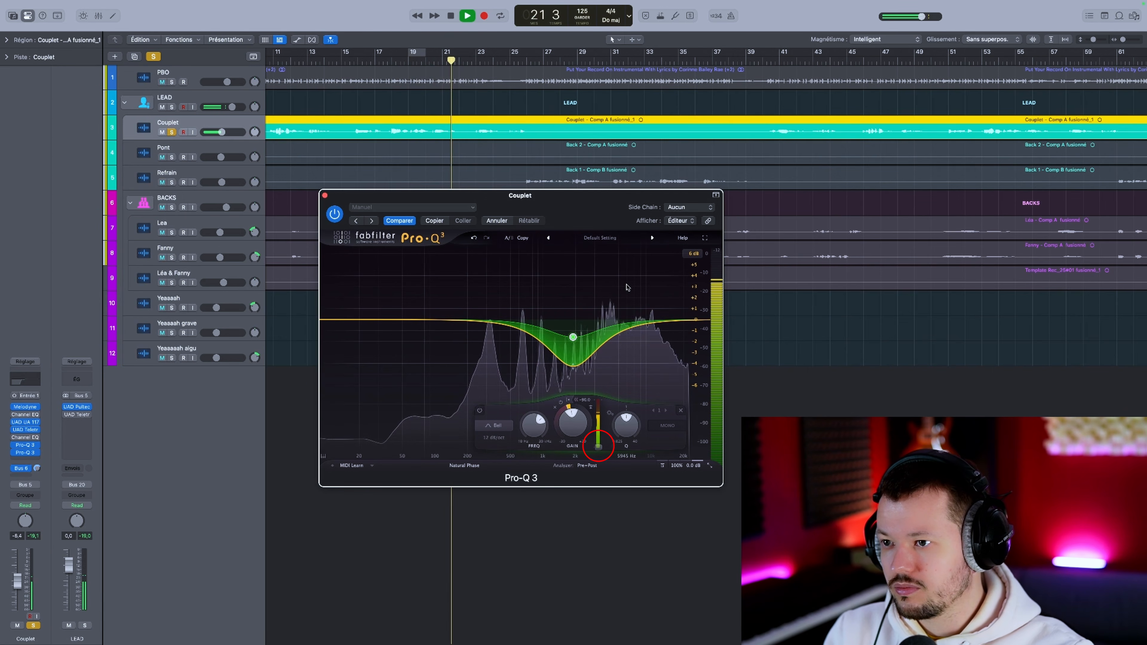
key("space")
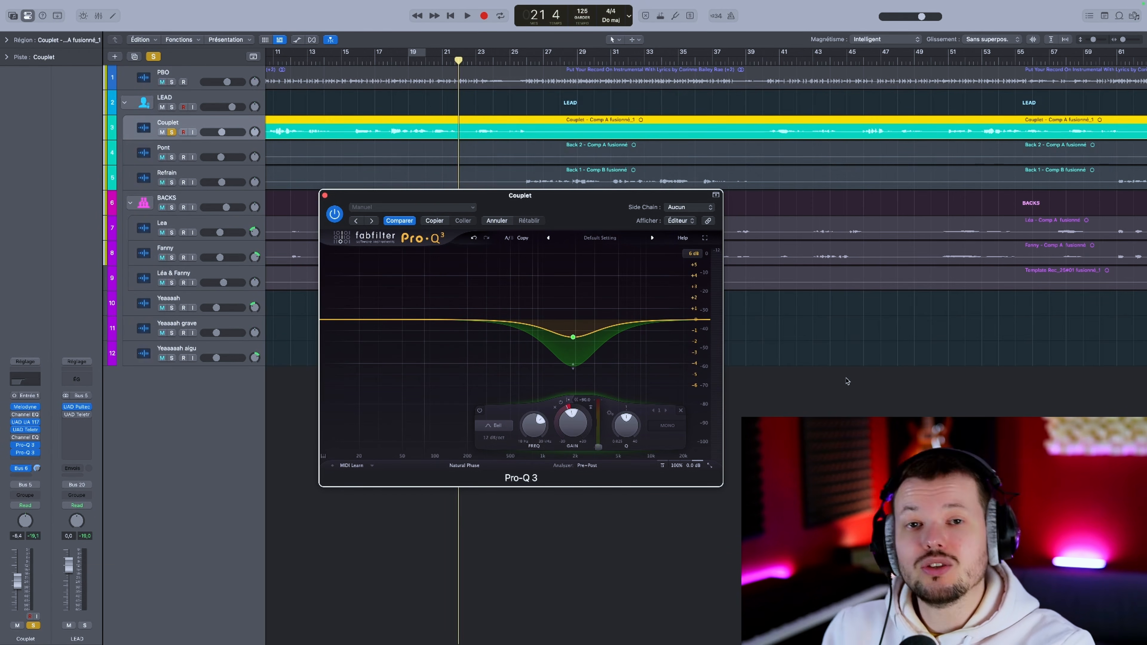
Step: Move the dynamic band up to around 9 kHz, narrow it, and tune its threshold during playback of the soloed vocal
left_click(787, 375)
left_click(573, 366, "alt")
left_click_drag(573, 338, 604, 323)
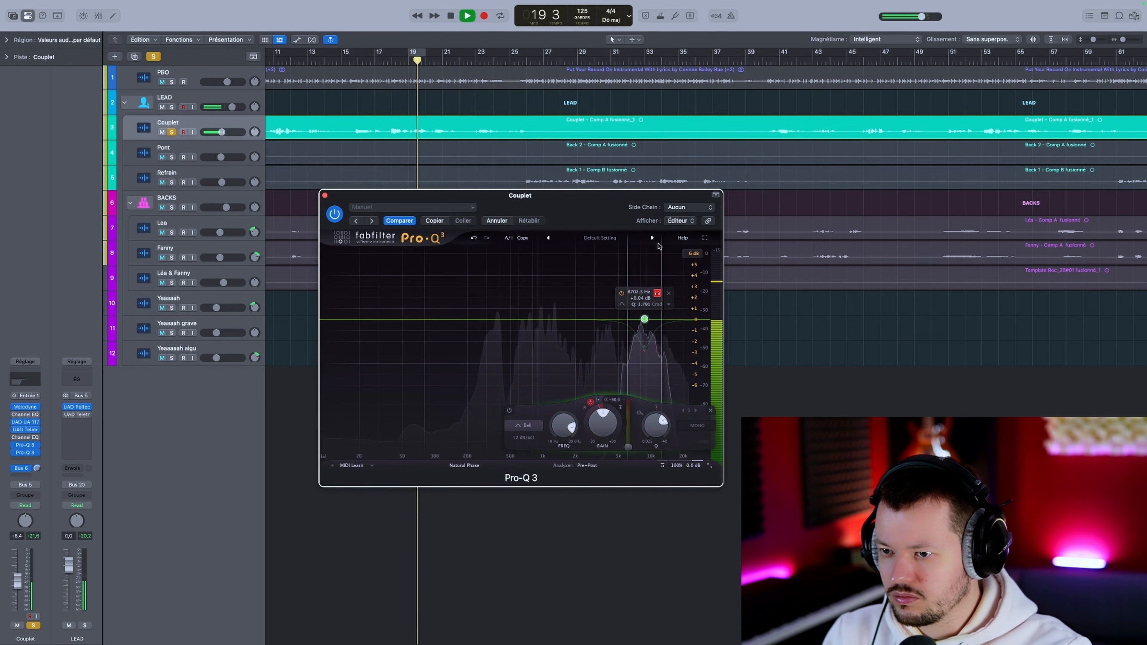
left_click_drag(657, 246, 661, 237)
key("space")
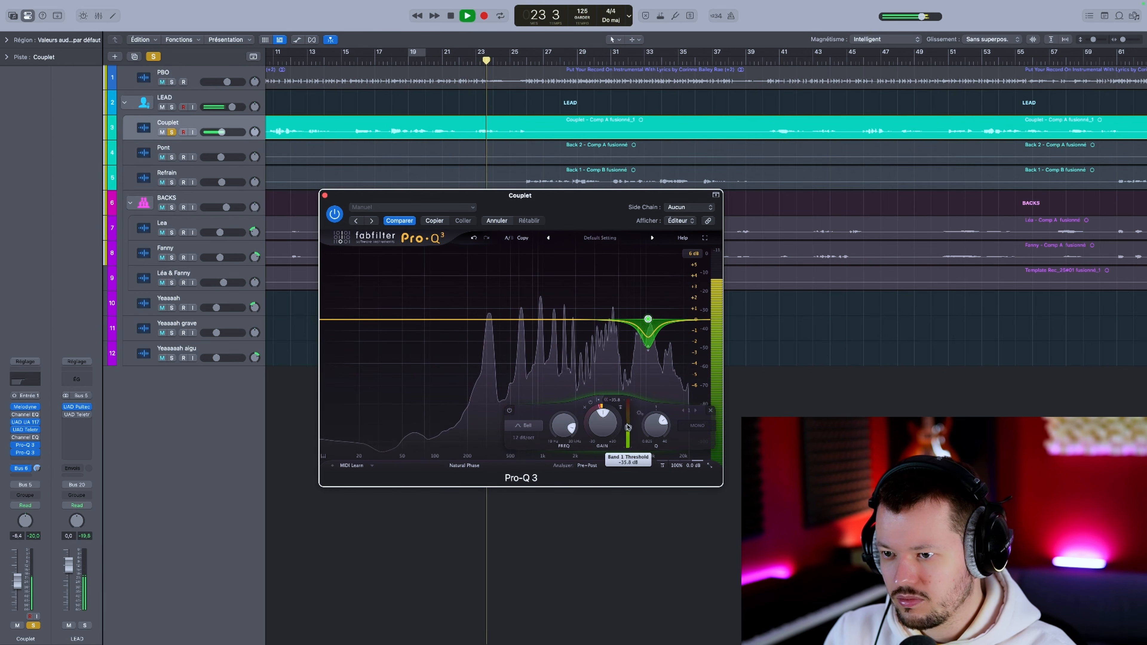
left_click_drag(627, 426, 661, 428)
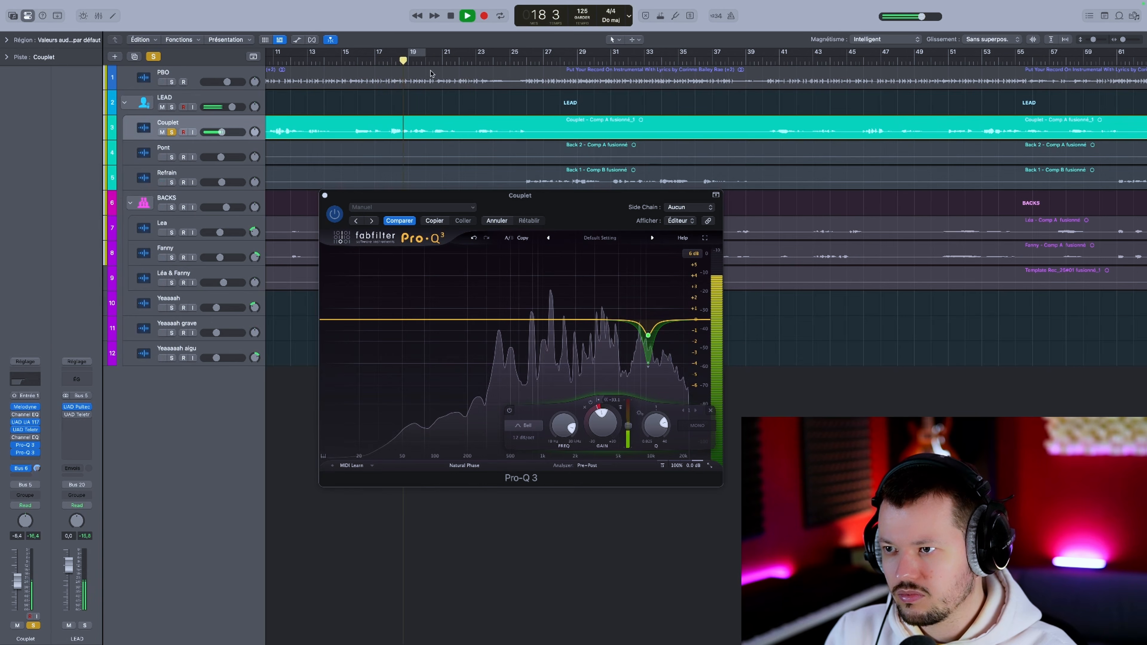
key("space")
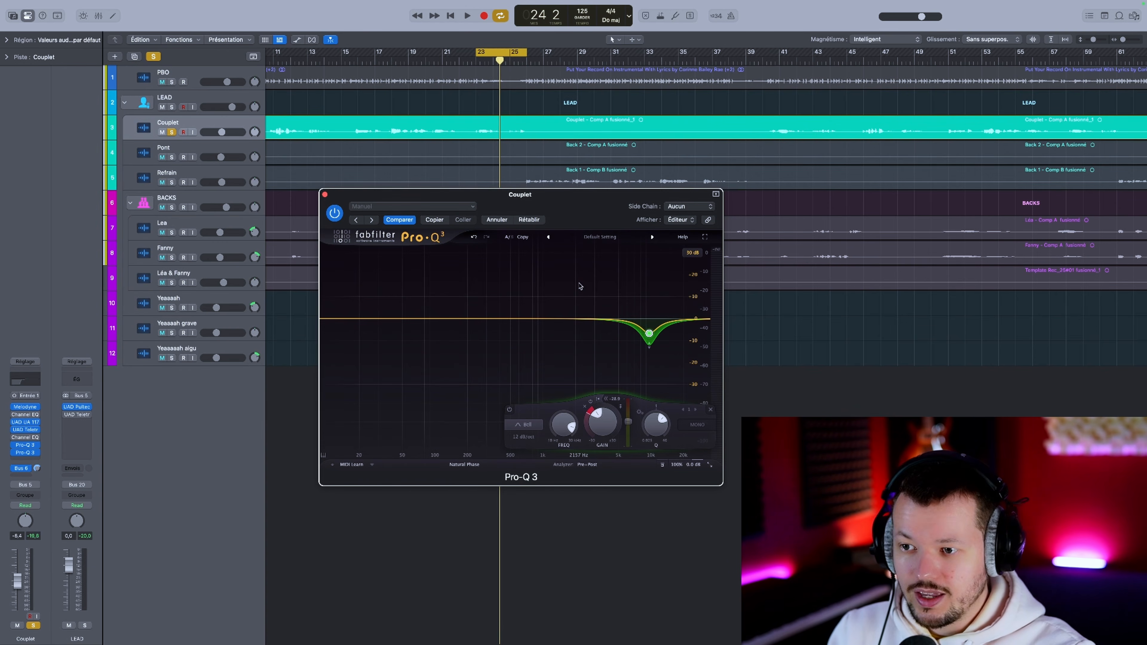
Step: Compare the looped Couplet vocal with the dynamic EQ bypassed and enabled, leave it enabled and stop playback
key("space")
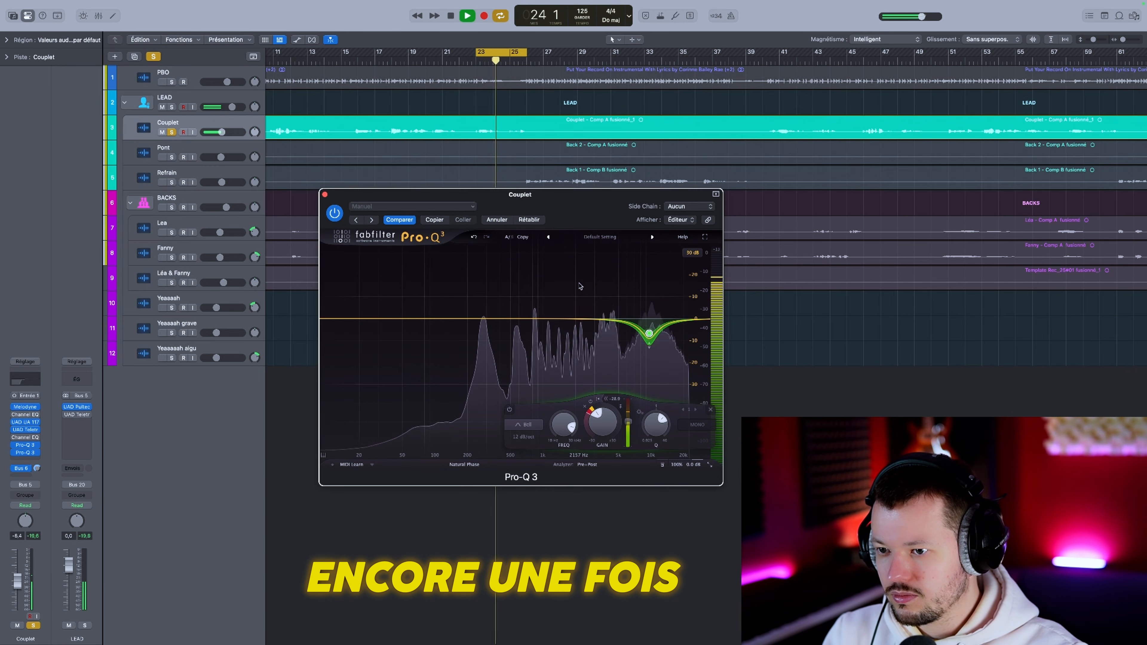
key("space")
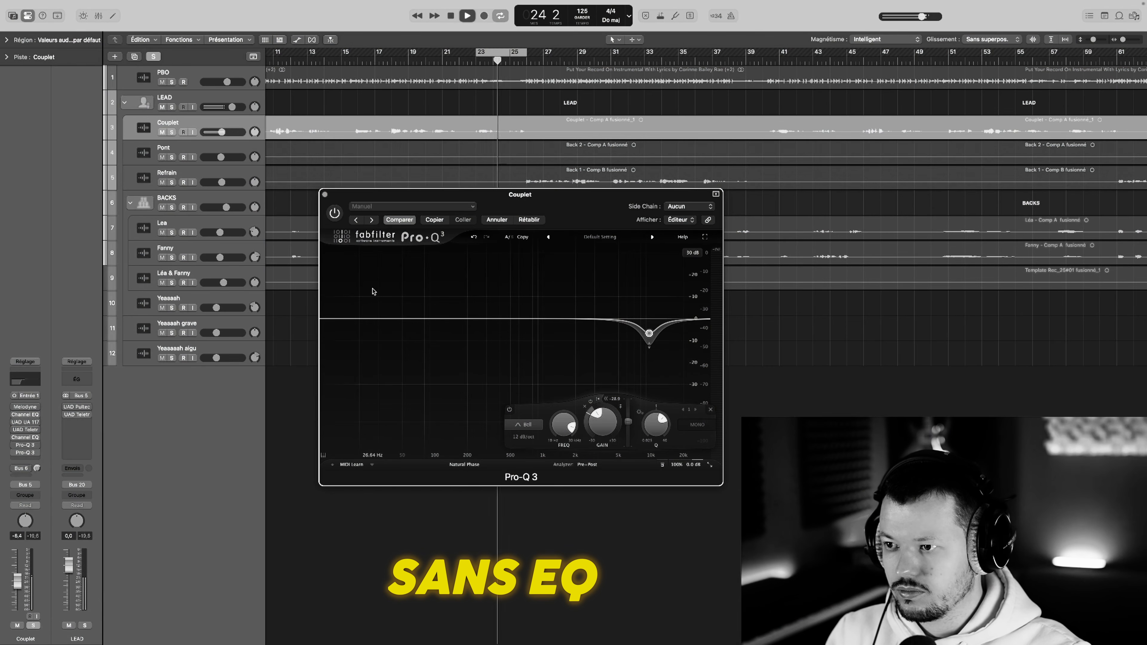
left_click(335, 214)
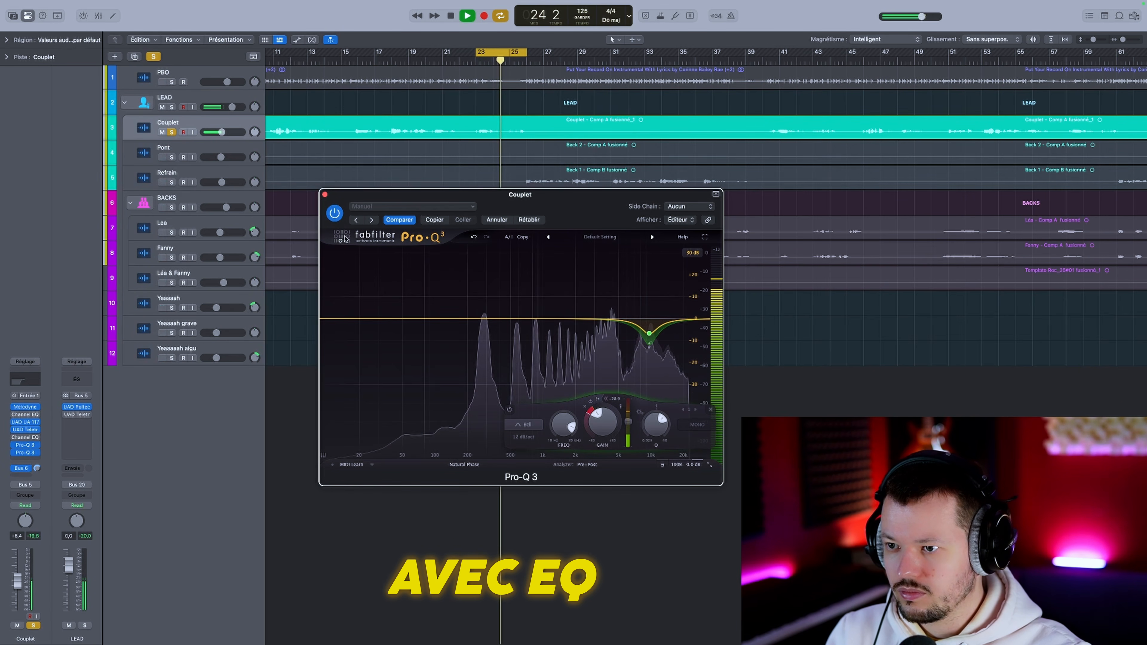
key("space")
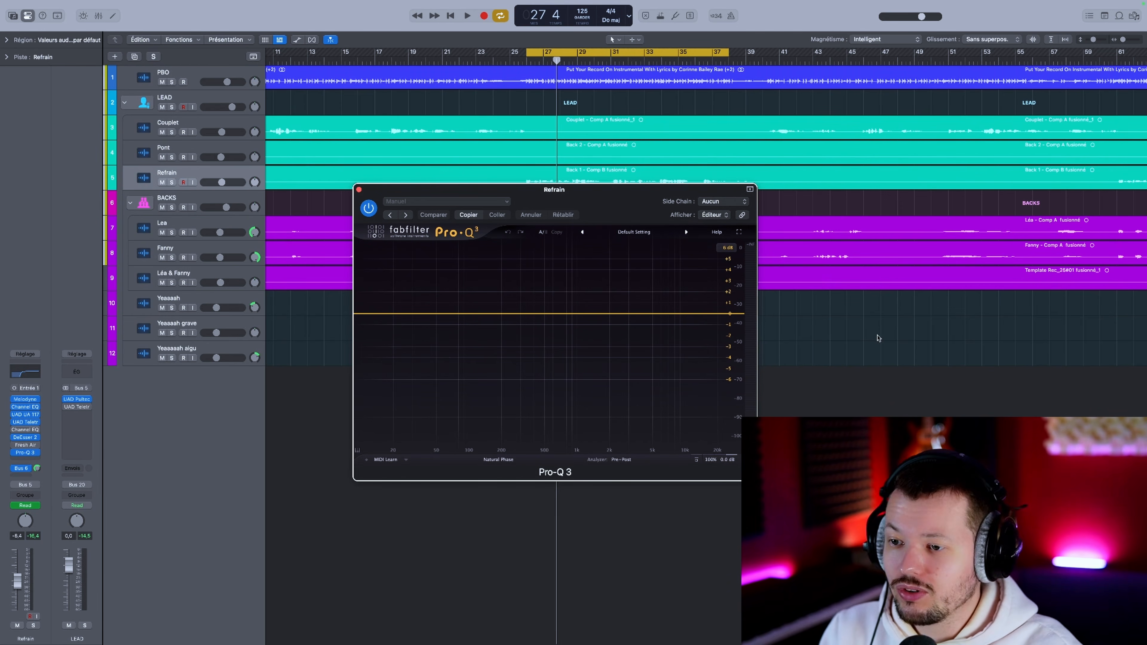
Step: Add a bell boost of about 2 dB near 1 kHz in the Refrain track's EQ and set the display range to 30 dB
left_click(572, 313)
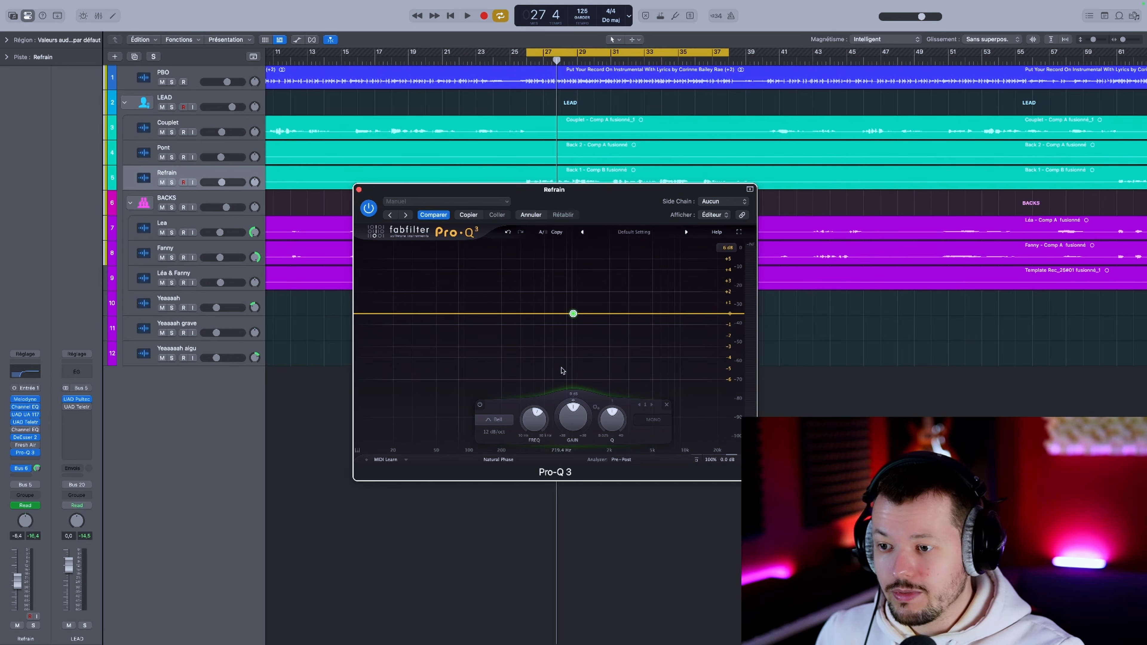
left_click_drag(572, 416, 580, 379)
left_click(727, 248)
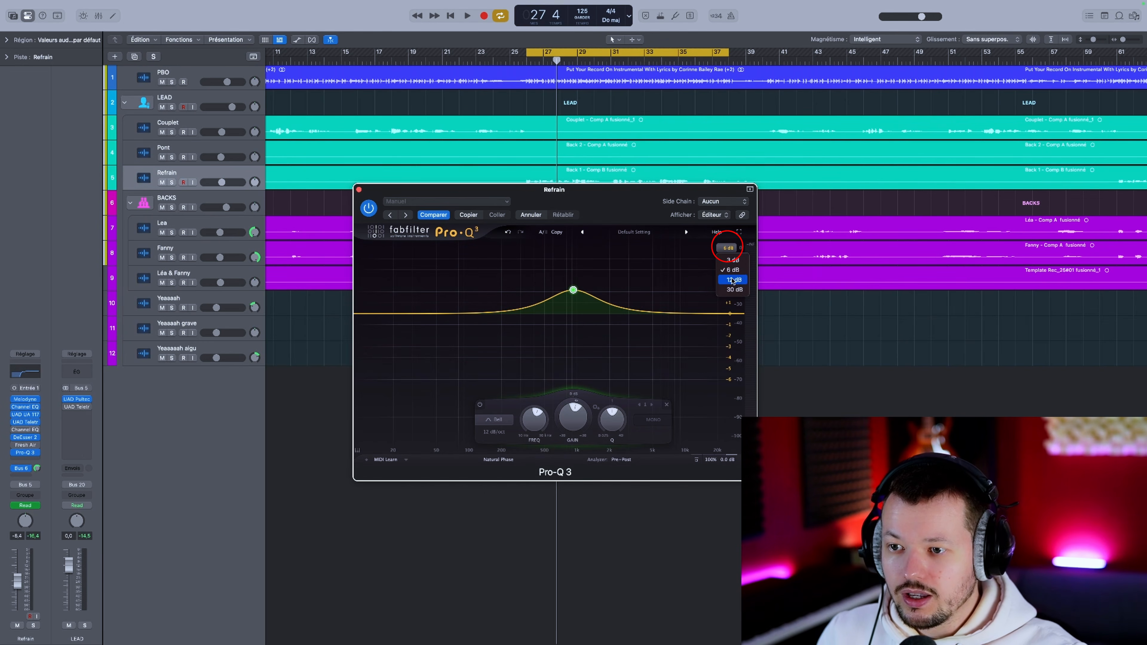
left_click(734, 290)
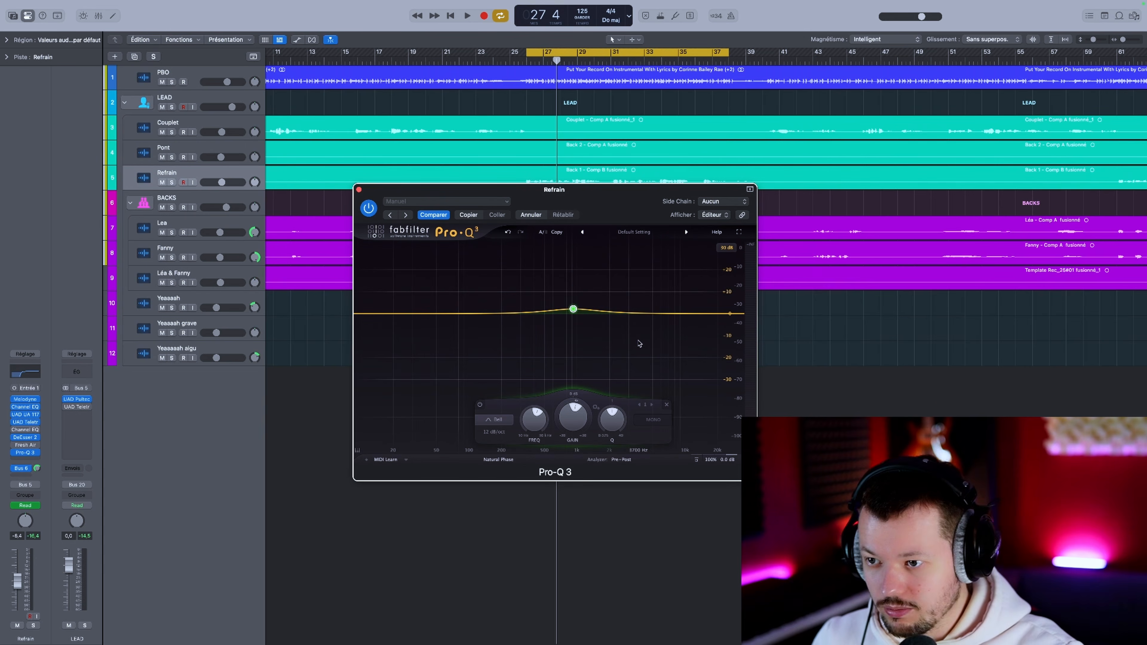
Step: Turn on the piano keyboard display and delete the bell band from the Refrain track's EQ
left_click_drag(573, 418, 563, 362)
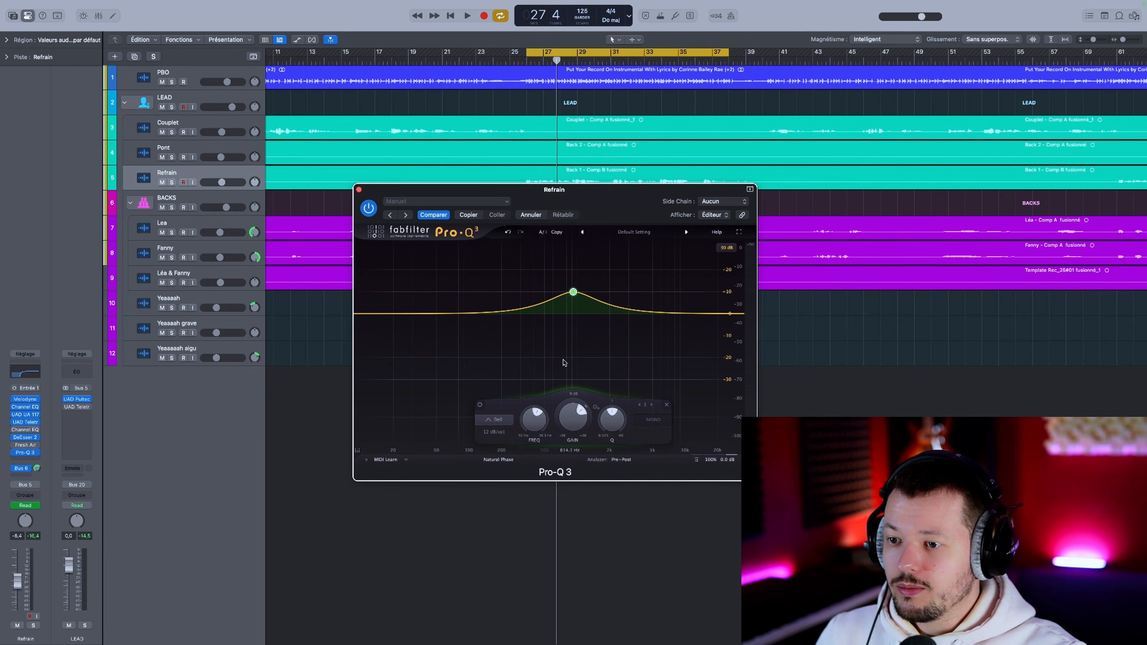
left_click(357, 450)
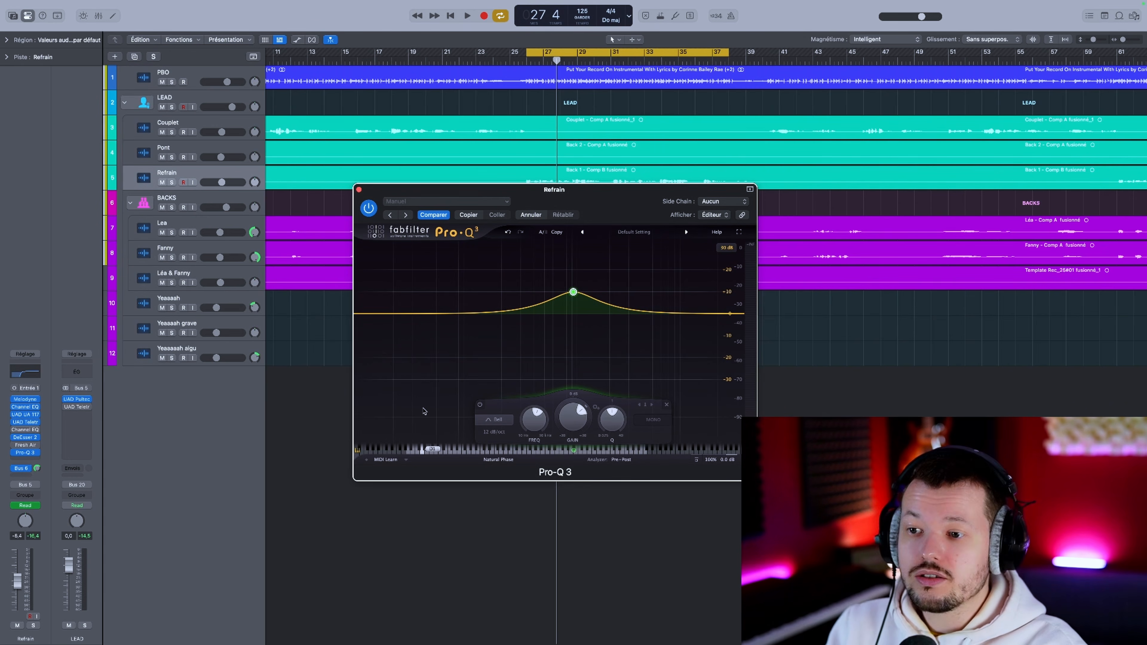
left_click(424, 411)
mouse_move(573, 291)
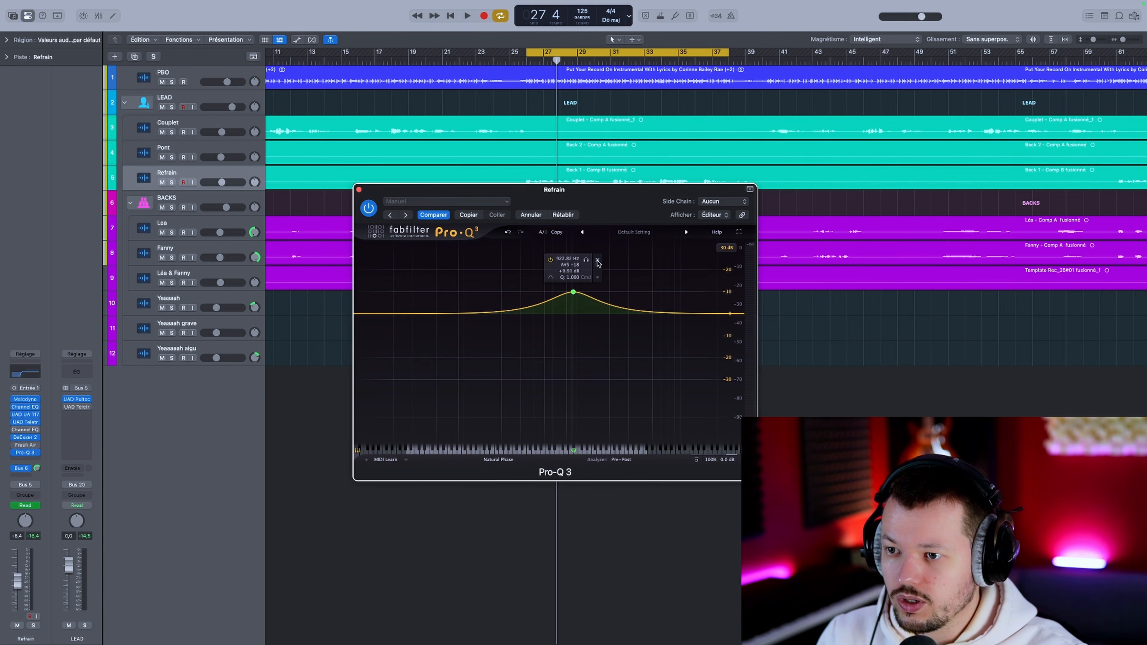
left_click(598, 262)
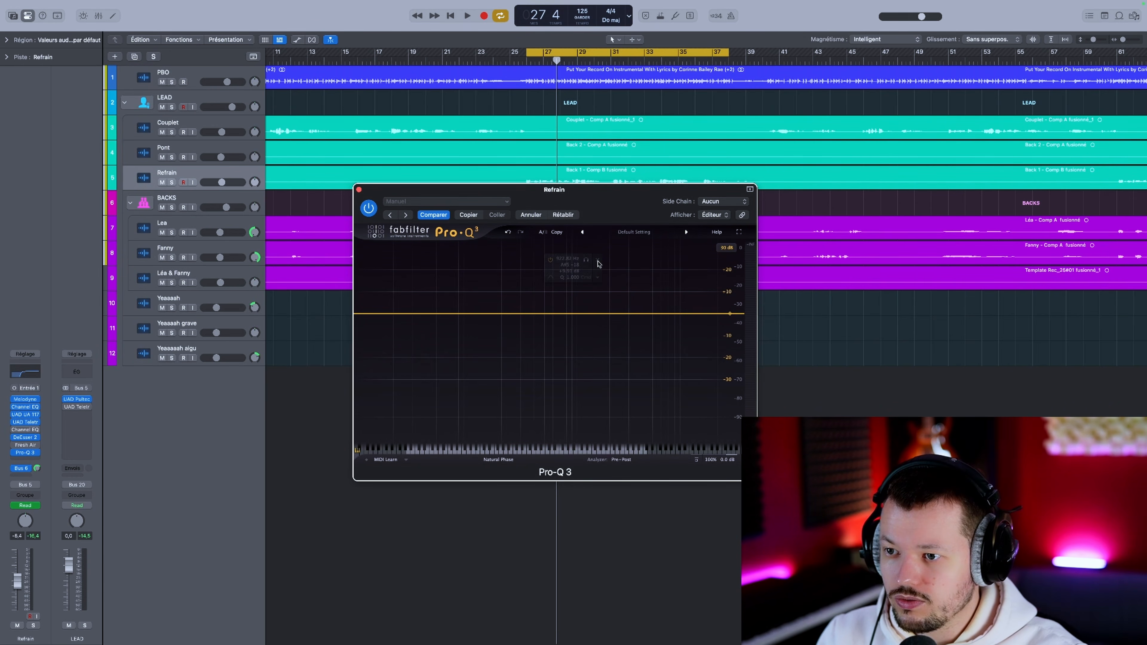
Step: Save the empty EQ with its 30 dB range and piano display as the default Pro-Q 3 preset
left_click(635, 232)
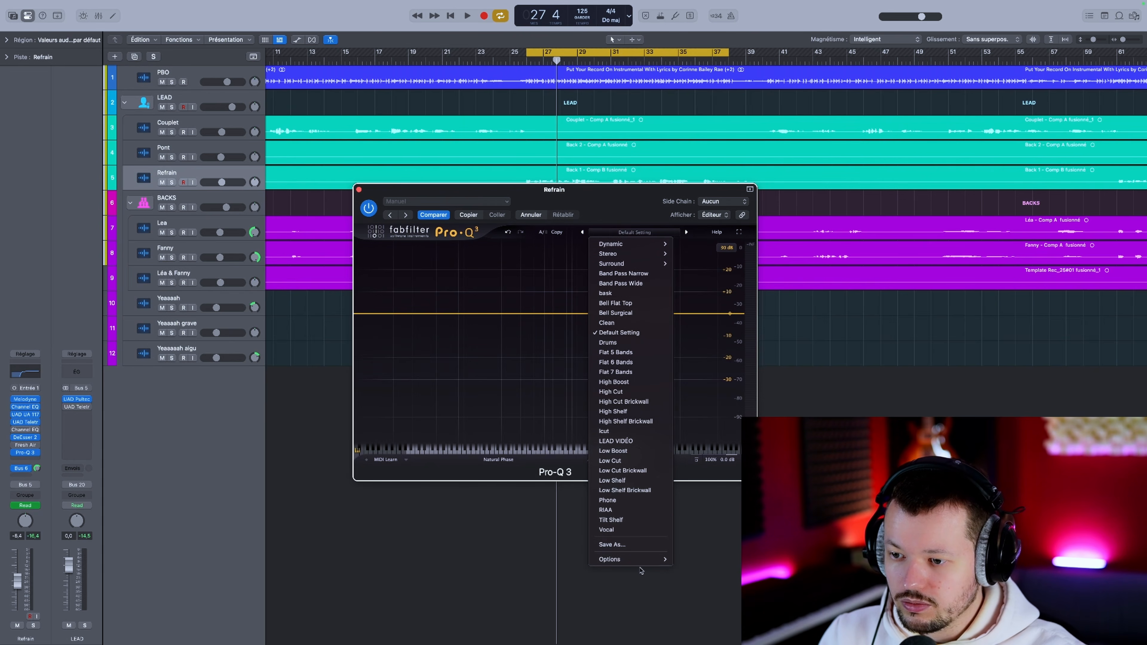
mouse_move(641, 560)
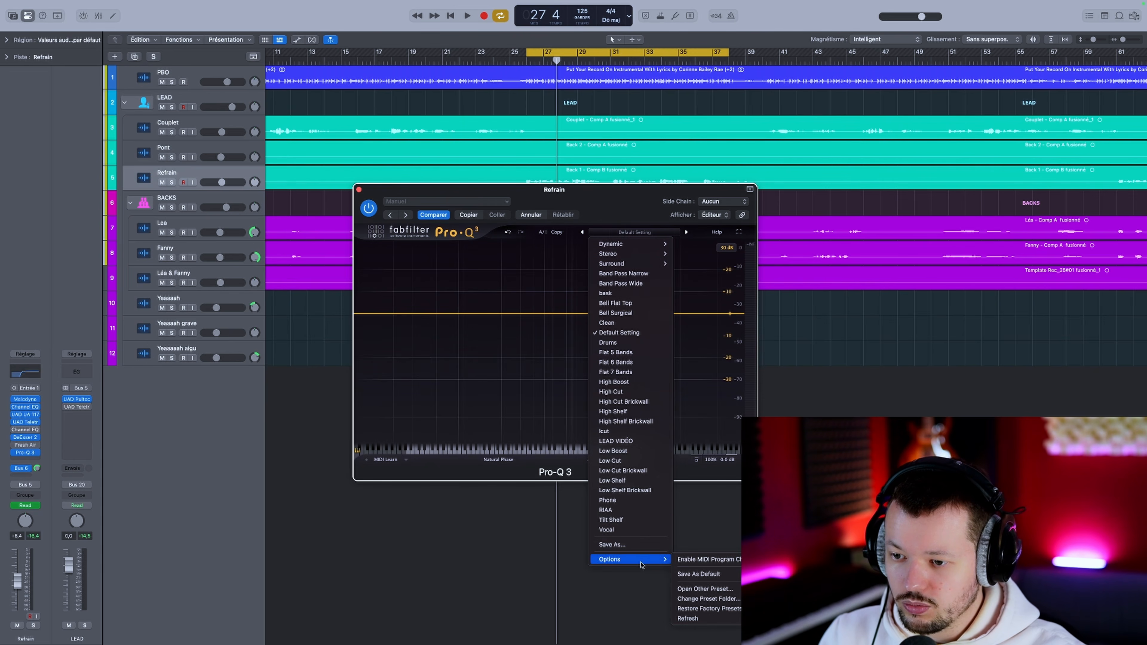
left_click(694, 573)
Step: Remove Pro-Q 3 from the Refrain track and insert a fresh mono instance in its place
left_click(32, 452)
left_click(52, 433)
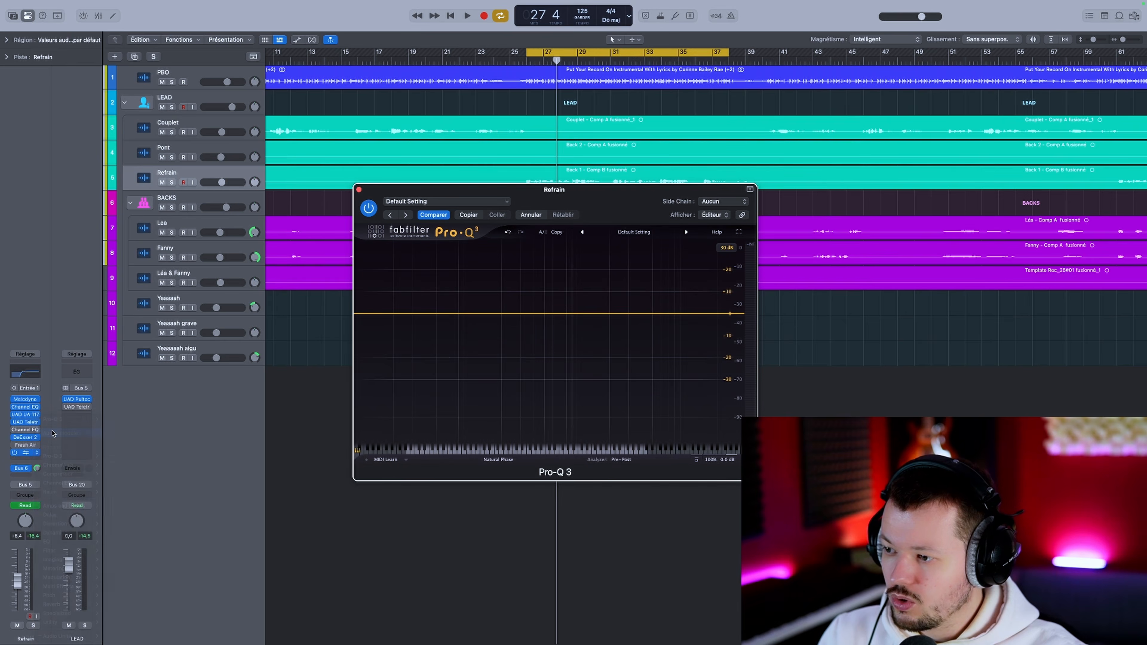
left_click(33, 457)
mouse_move(34, 457)
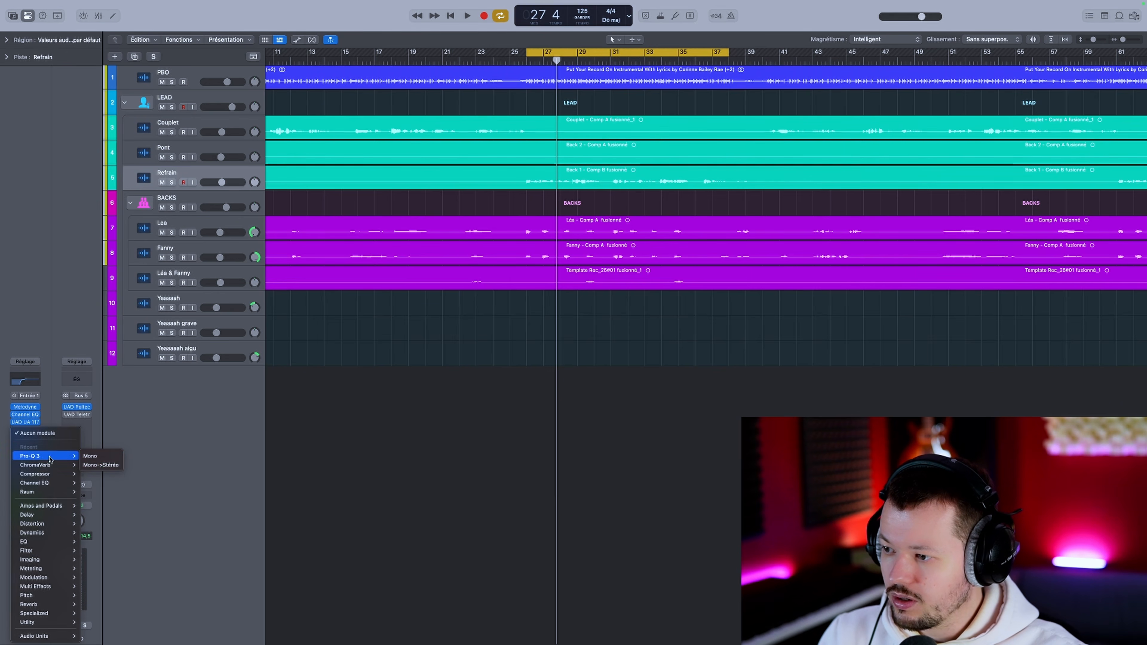
left_click(97, 457)
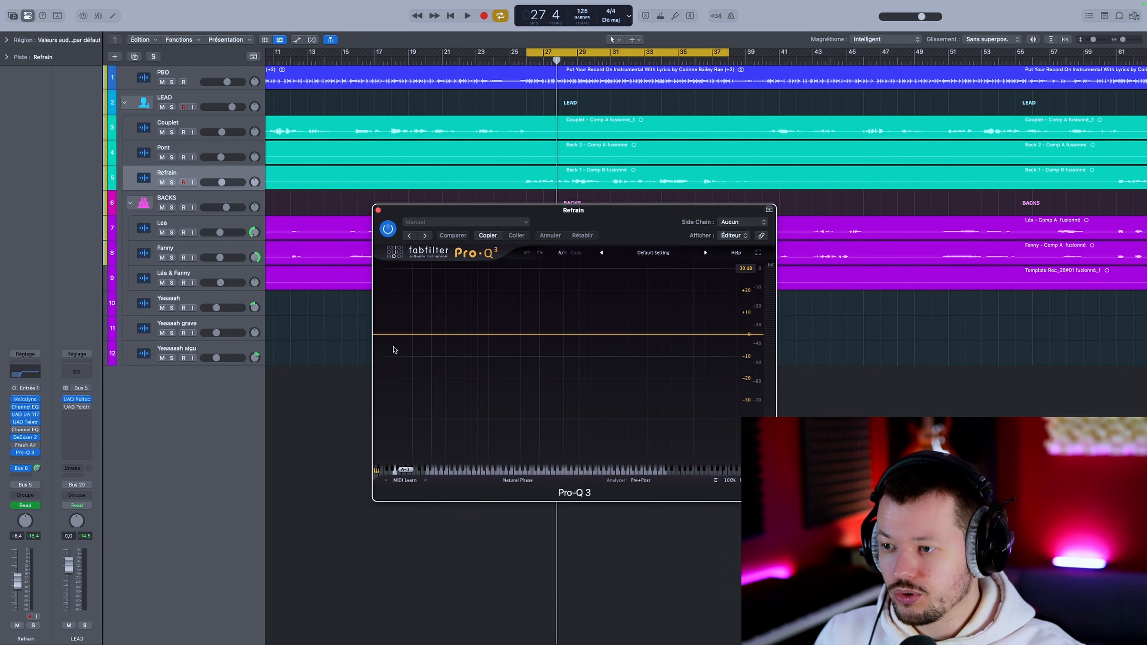
key("space")
left_click_drag(431, 334, 432, 346)
left_click(410, 379)
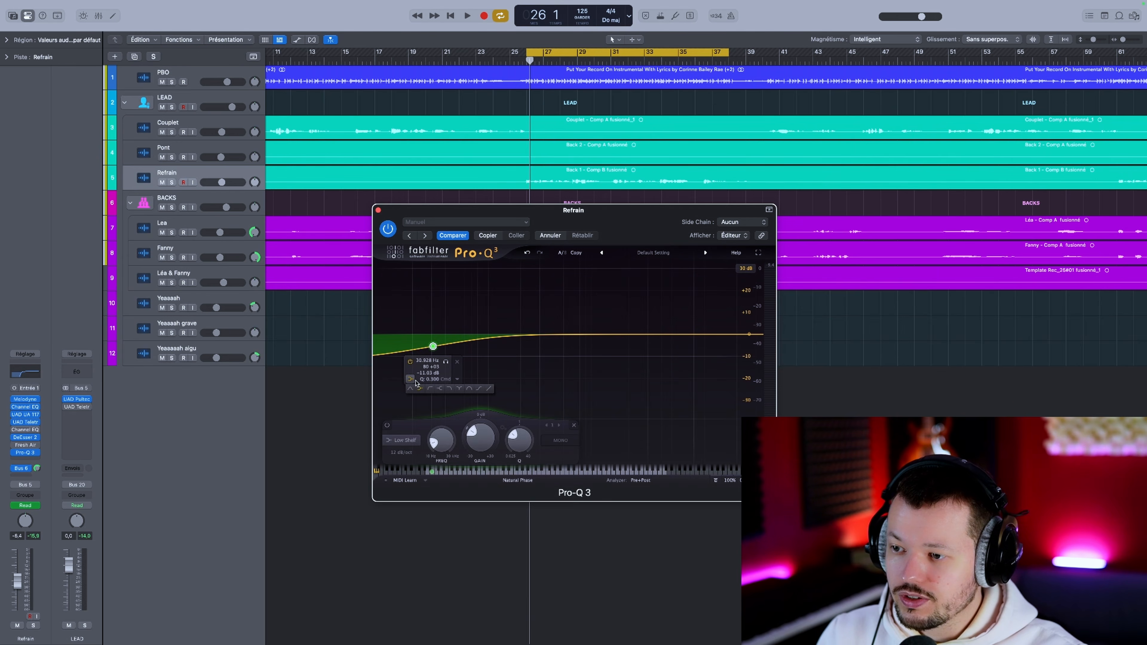
left_click(430, 388)
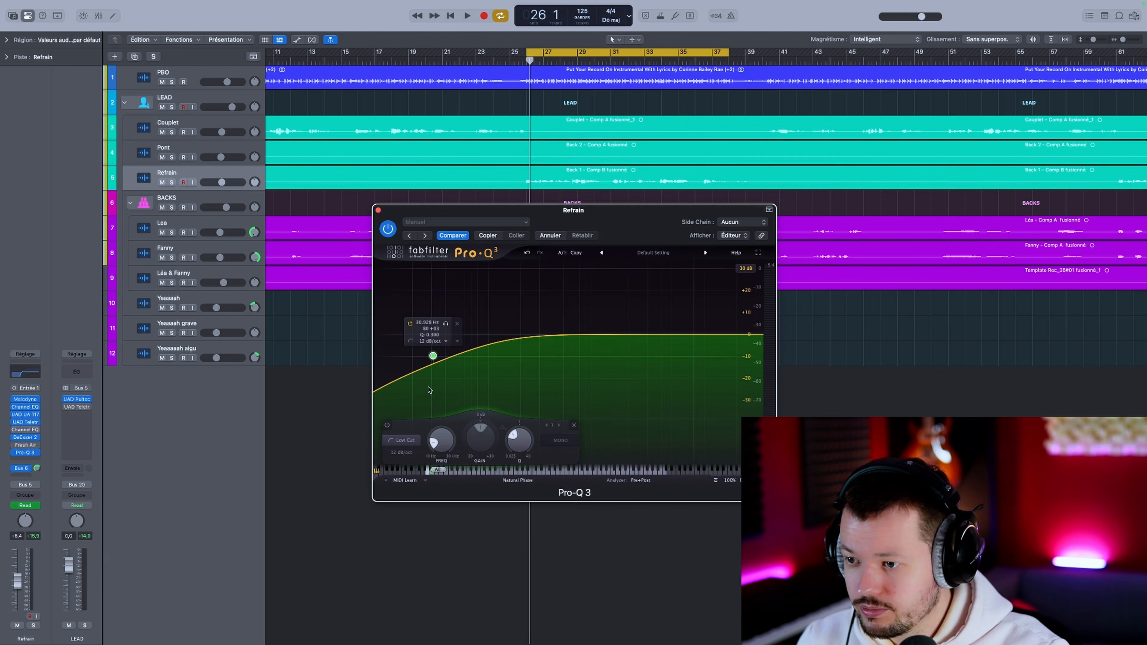
double_click(432, 356)
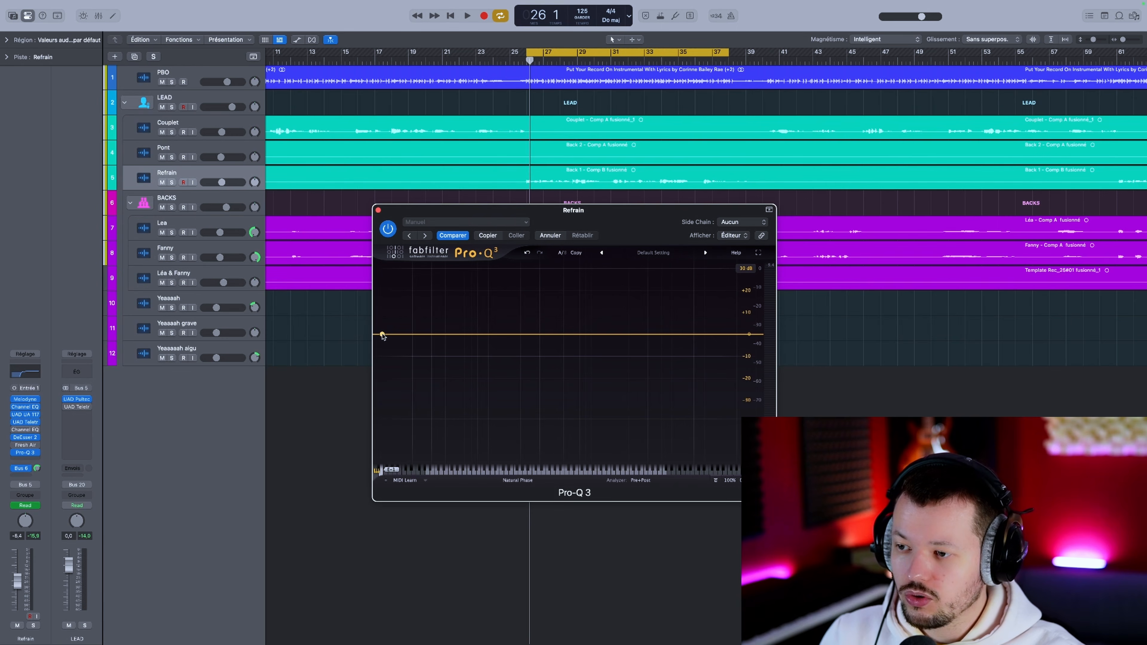
Step: Add a low cut band at 60 Hz with a 72 dB/oct slope to the Refrain EQ
left_click_drag(382, 335, 475, 337)
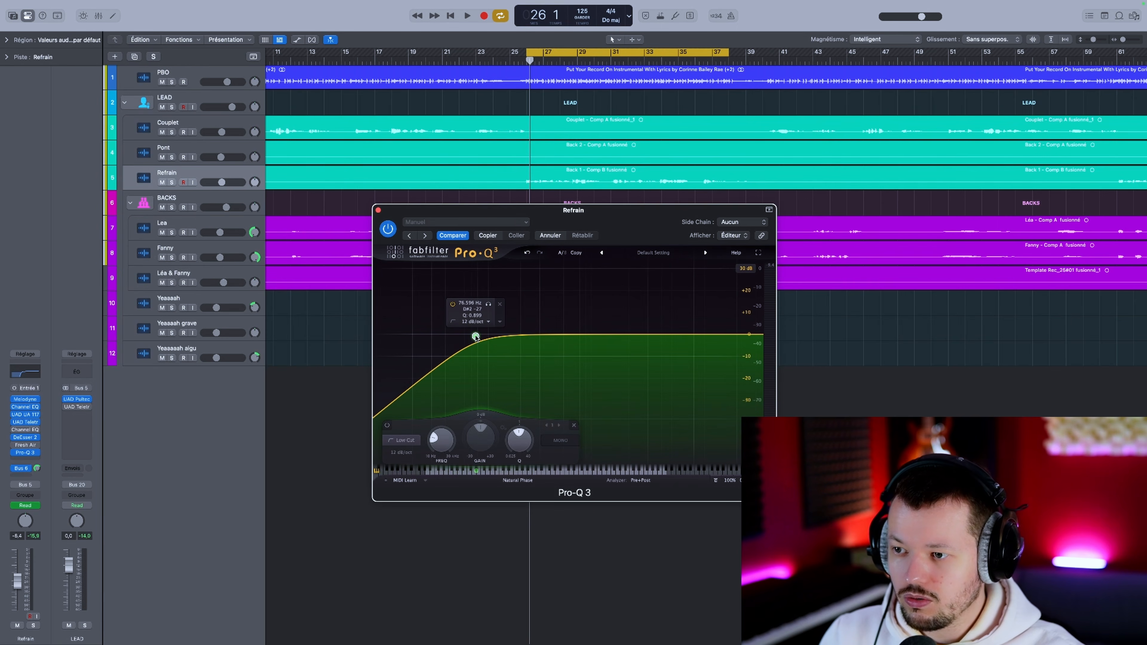
double_click(469, 302)
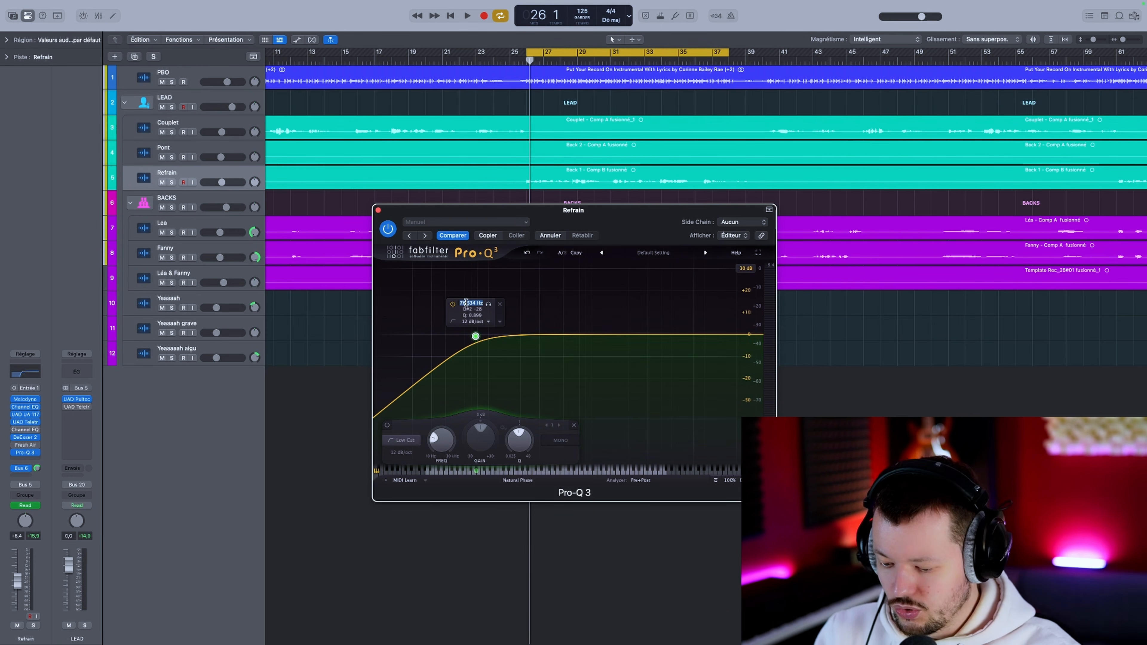
type("60")
key("Return")
left_click(464, 322)
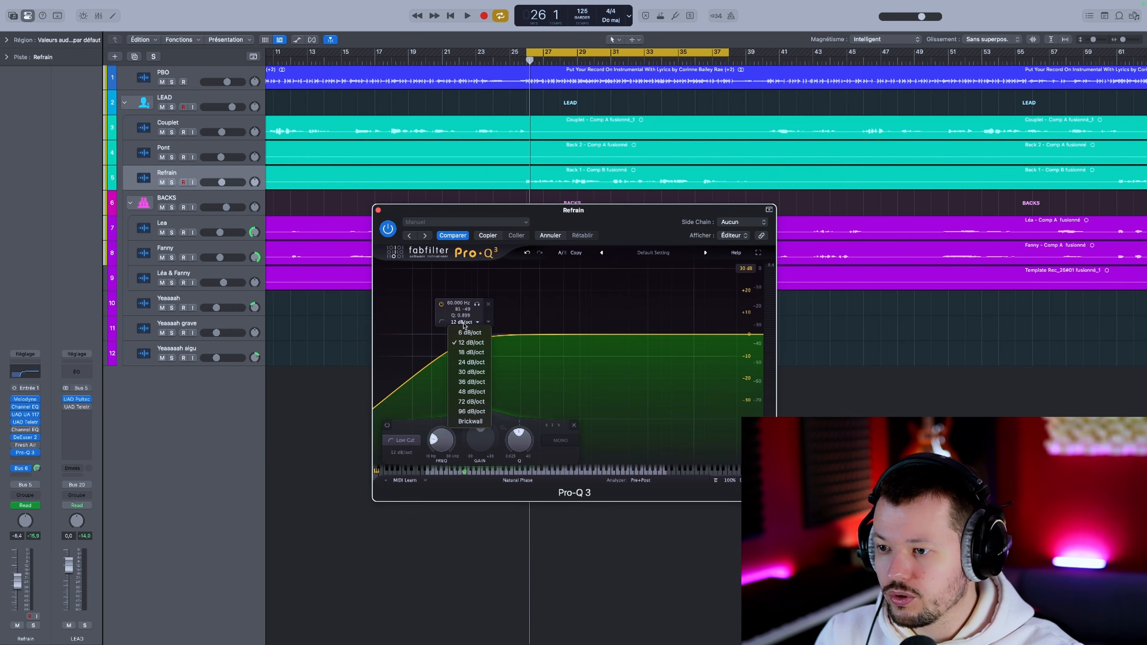
left_click(471, 401)
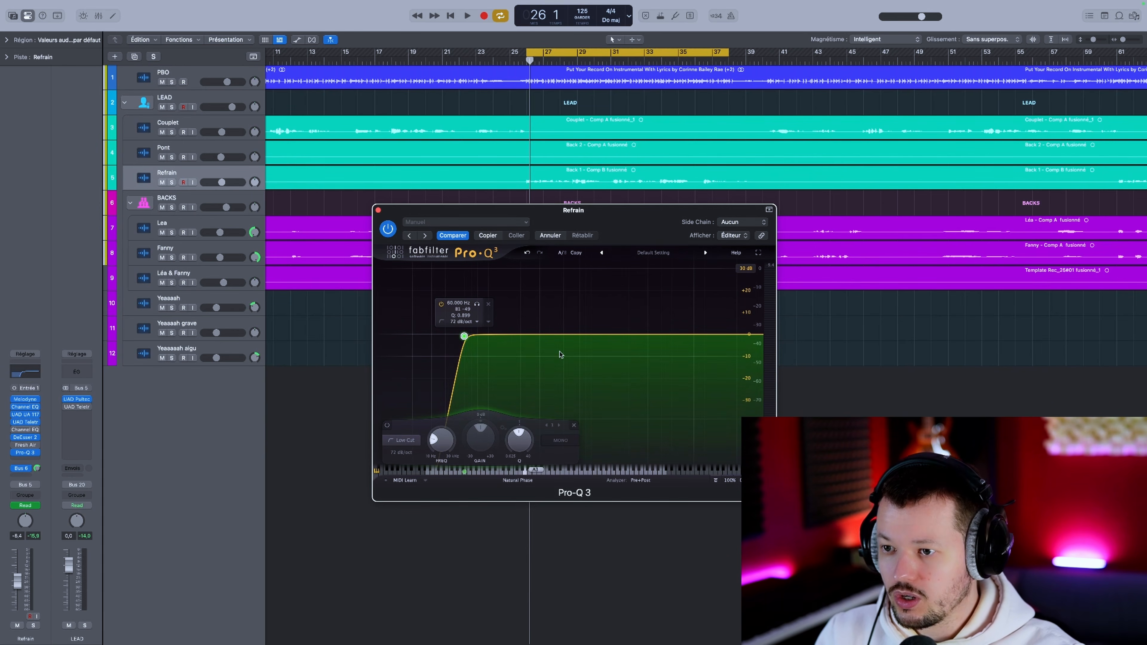
Step: Save the current EQ curve as a preset named Base low cut
left_click(654, 252)
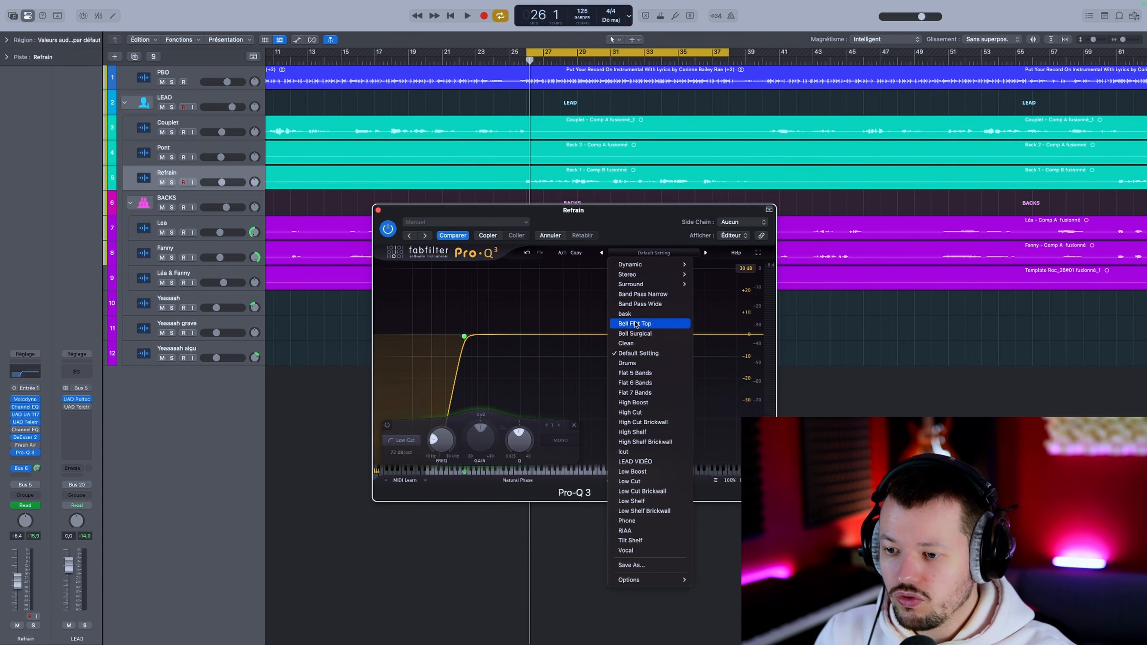
left_click(655, 564)
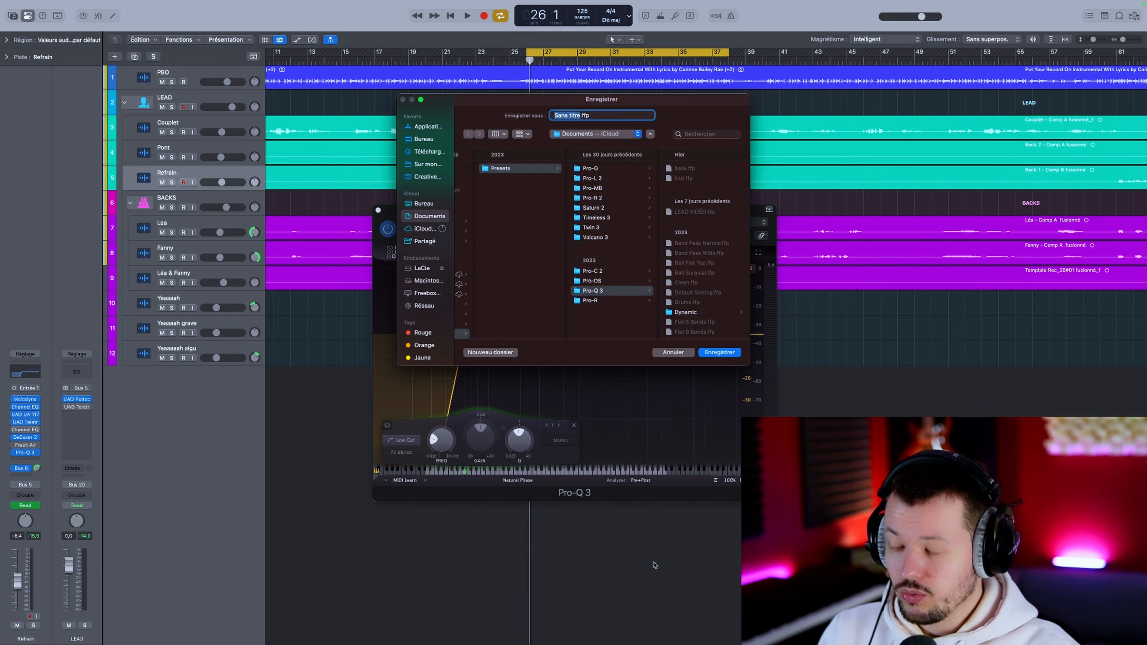
type("Base lo")
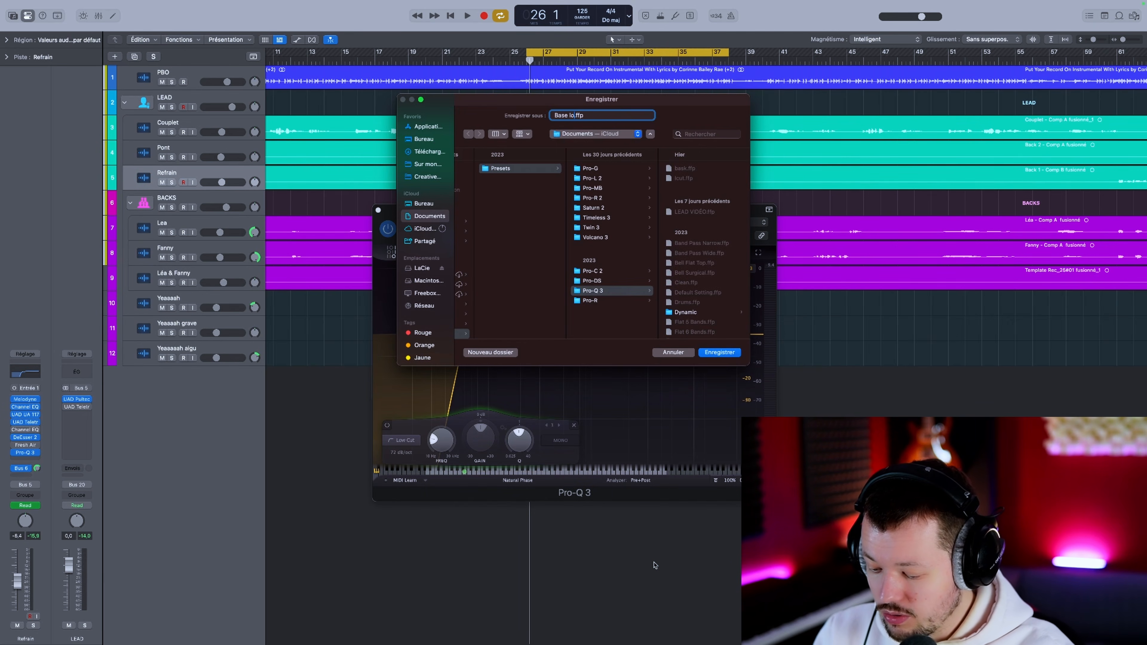
type("w cut")
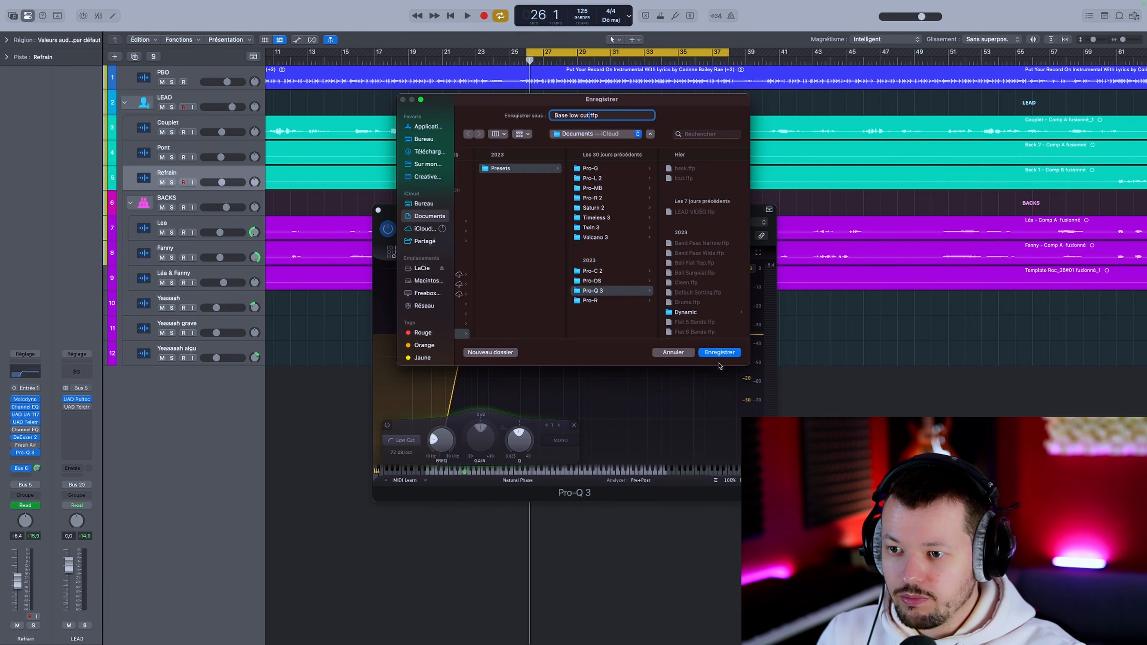
left_click(719, 353)
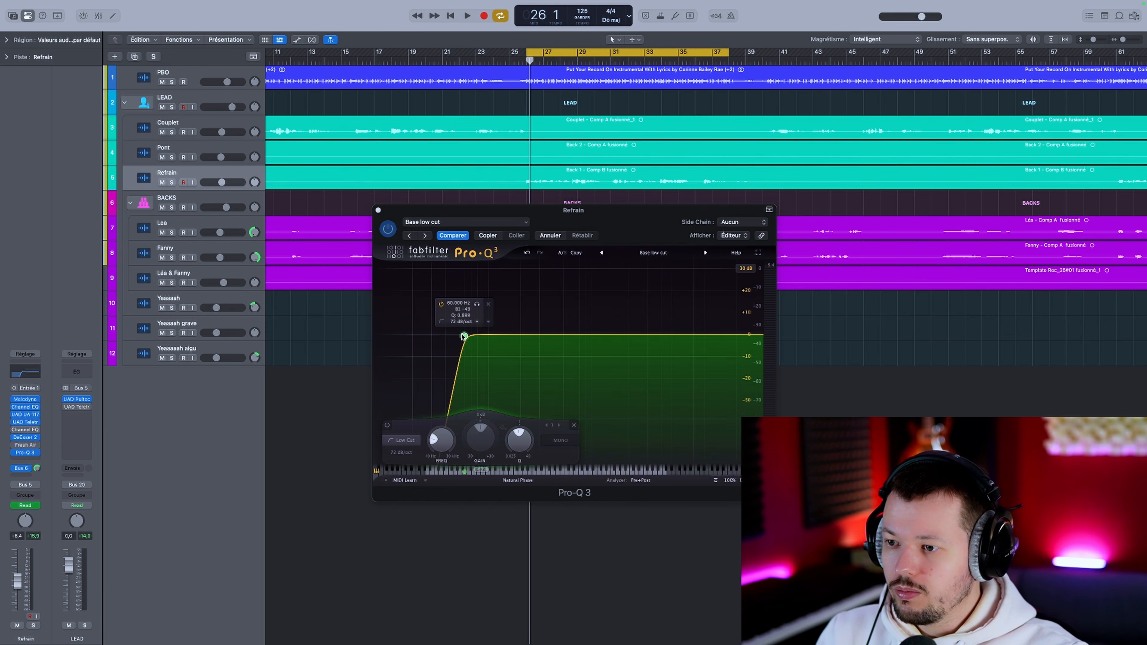
Step: Change the 60 Hz low cut band to a low shelf with a gain of -5 dB
left_click(441, 321)
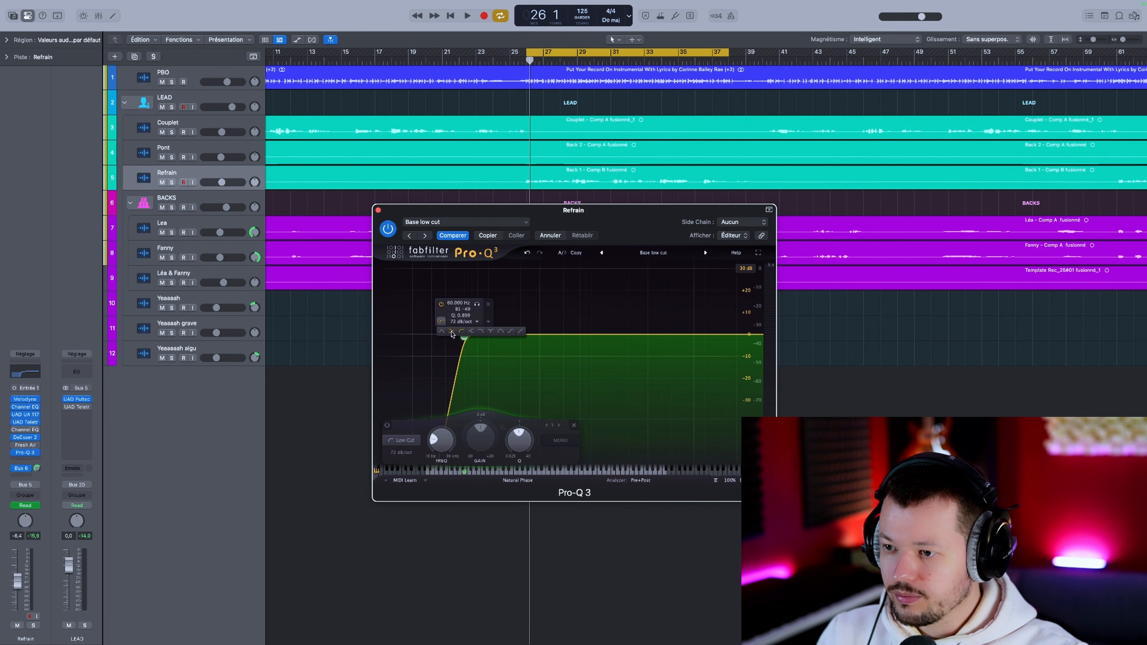
left_click(452, 332)
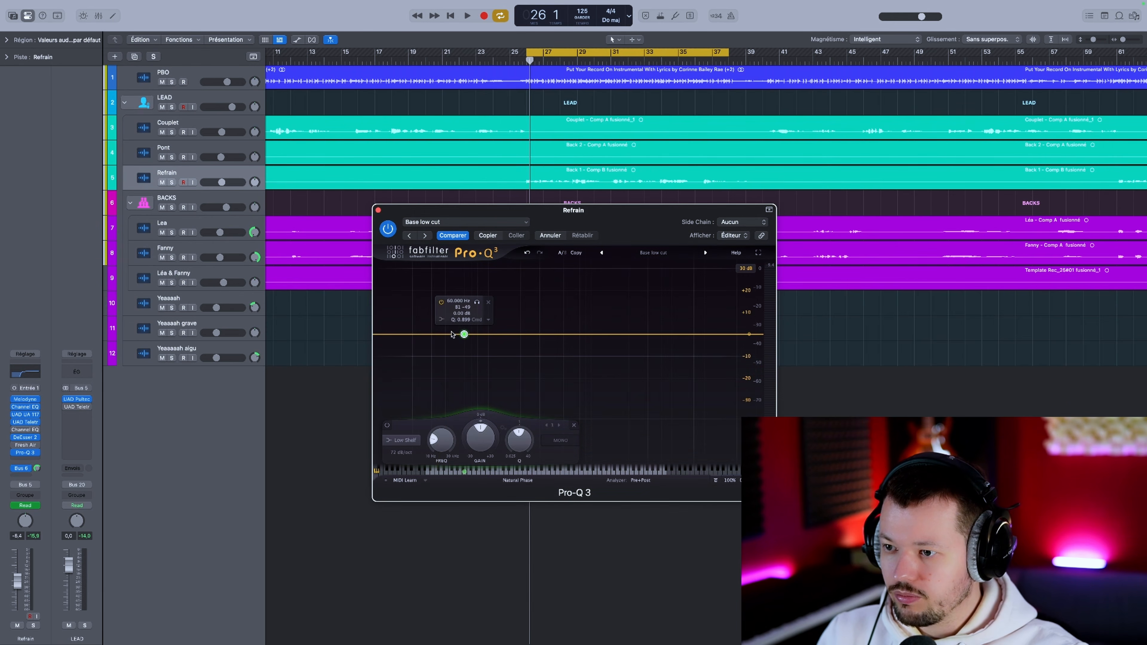
double_click(488, 441)
type("-5")
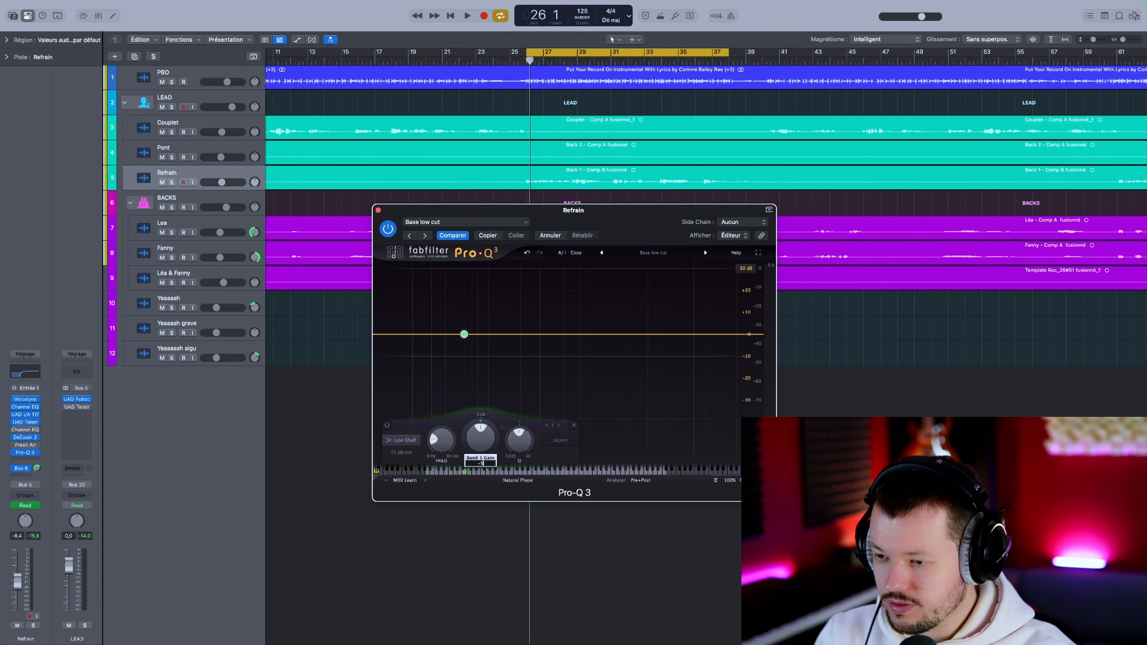
key("Return")
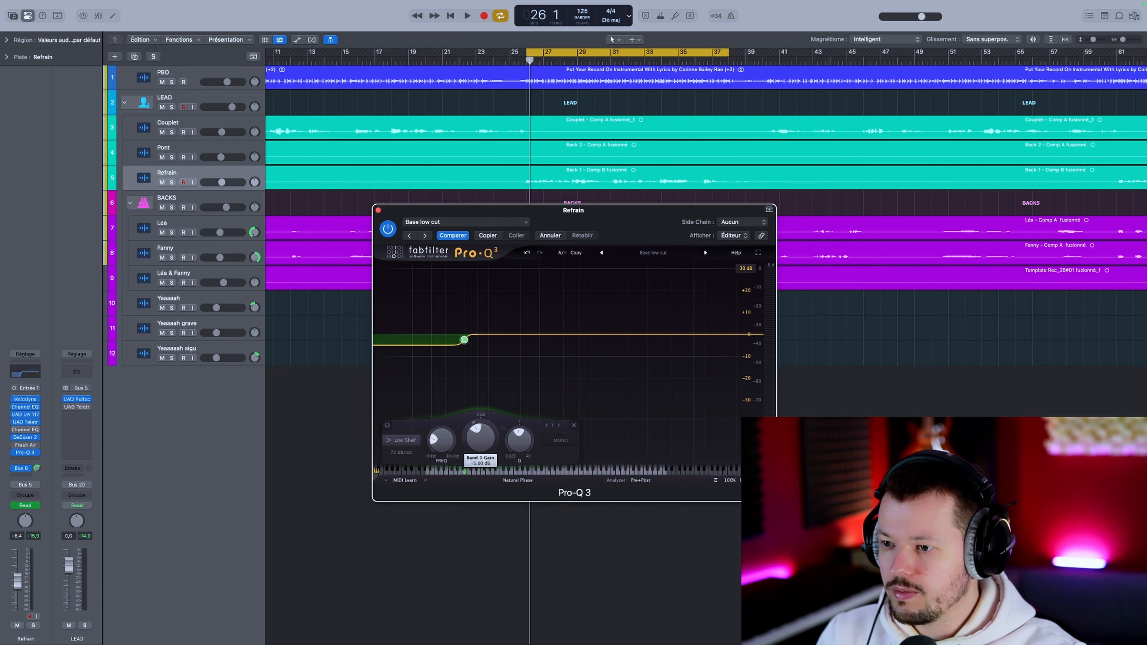
Step: Save the shelf curve as a preset named Base low shelf
left_click(647, 254)
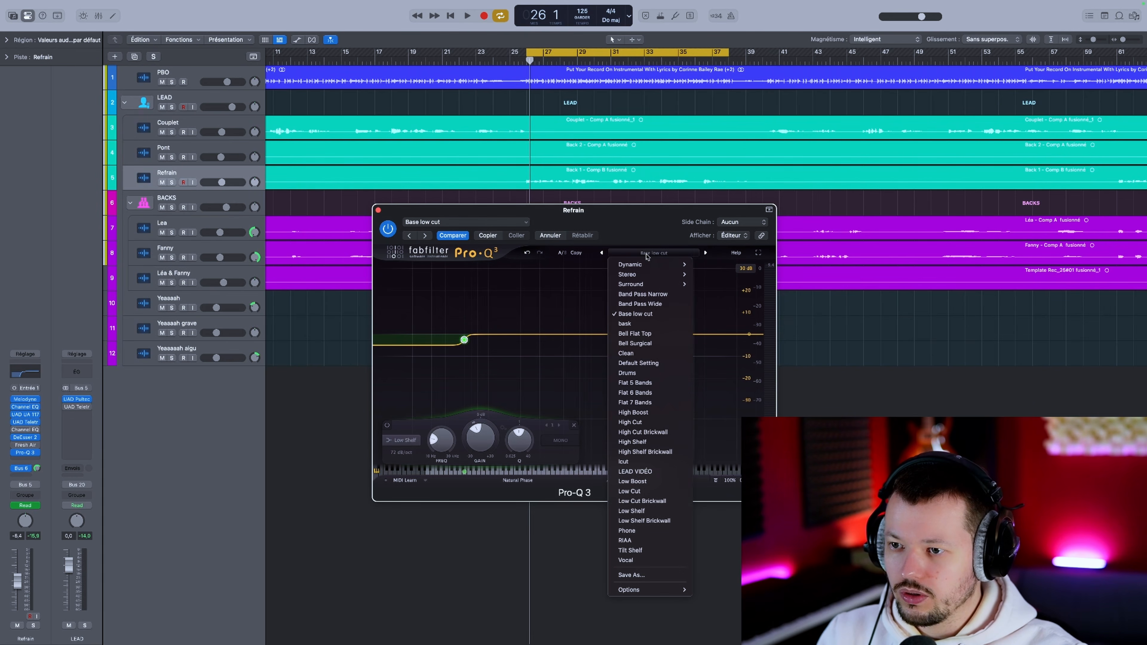
left_click(637, 575)
type("Ba")
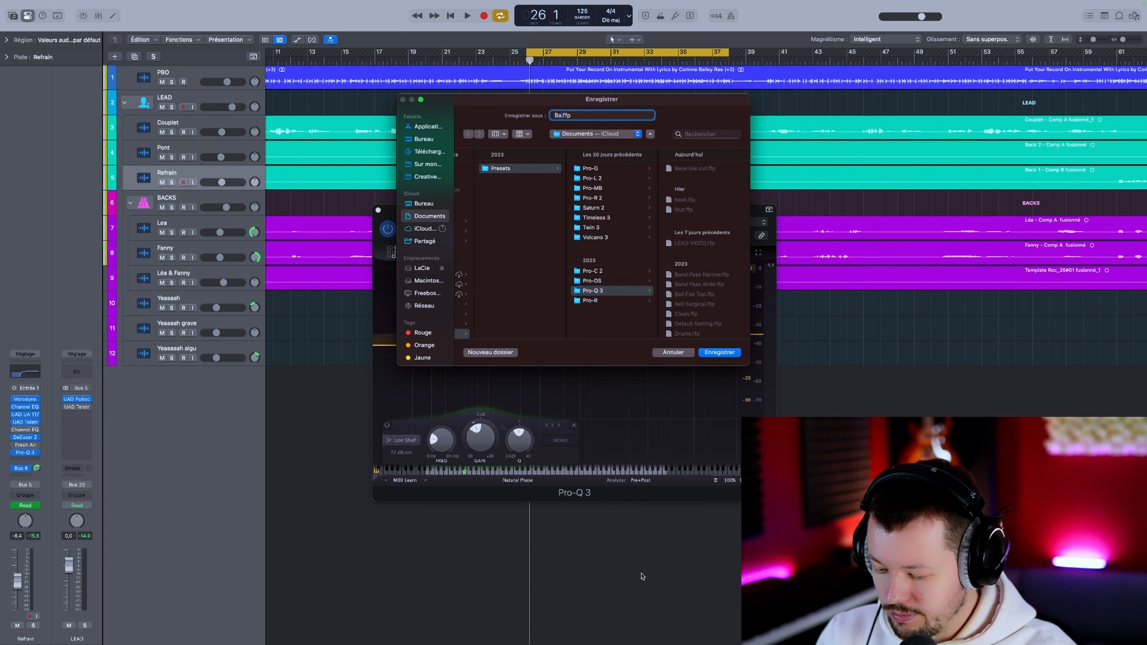
type("se low shelf")
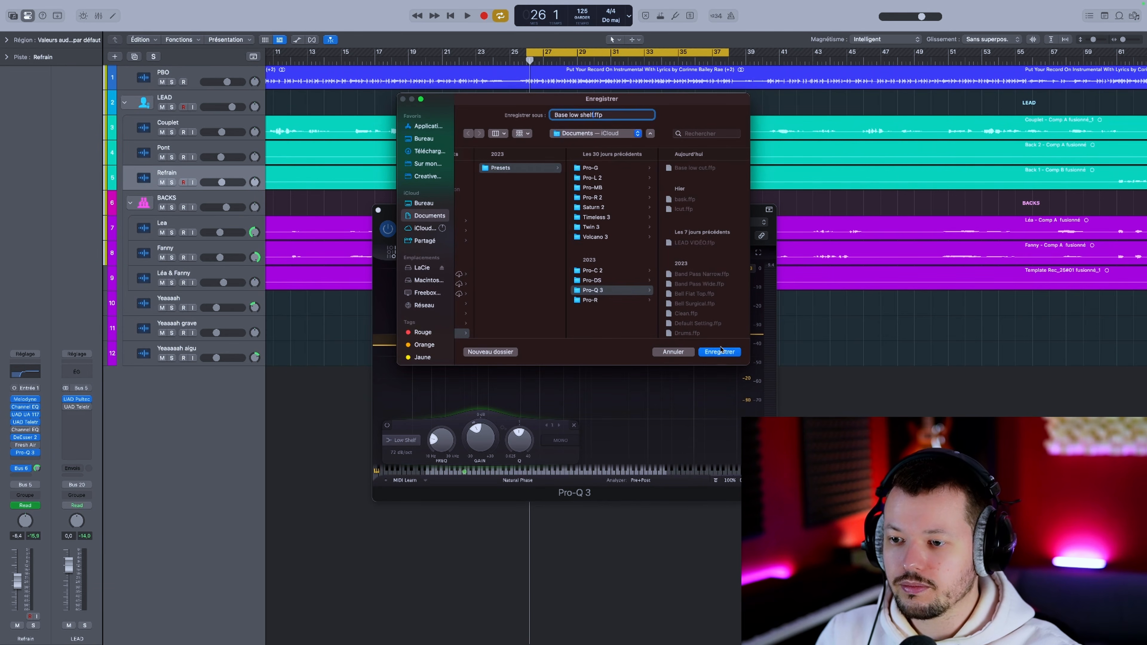
left_click(720, 352)
Step: Replace the Refrain track's Pro-Q 3 with a new mono instance and load the Base low cut preset
left_click(33, 452)
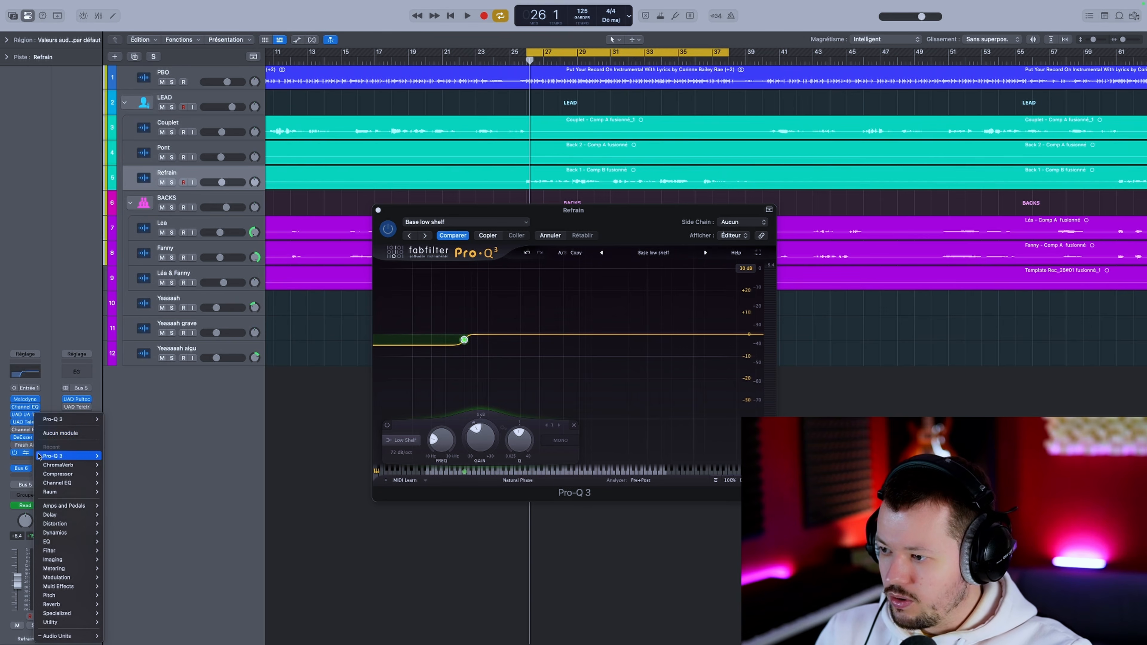
left_click(58, 435)
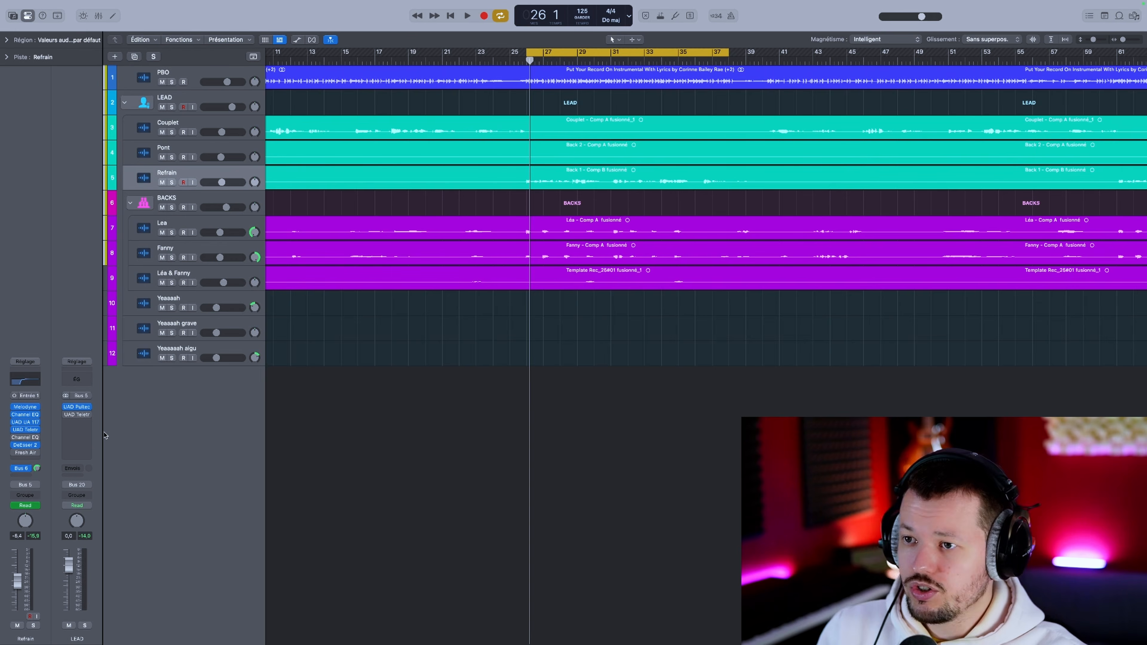
left_click(32, 458)
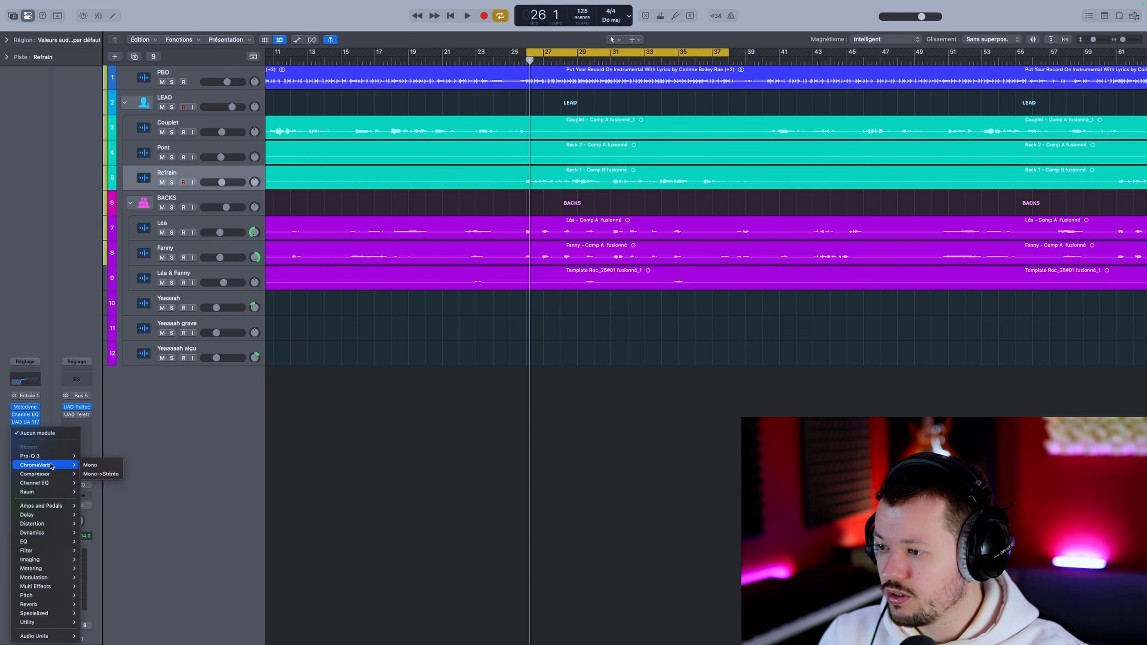
mouse_move(51, 456)
left_click(87, 457)
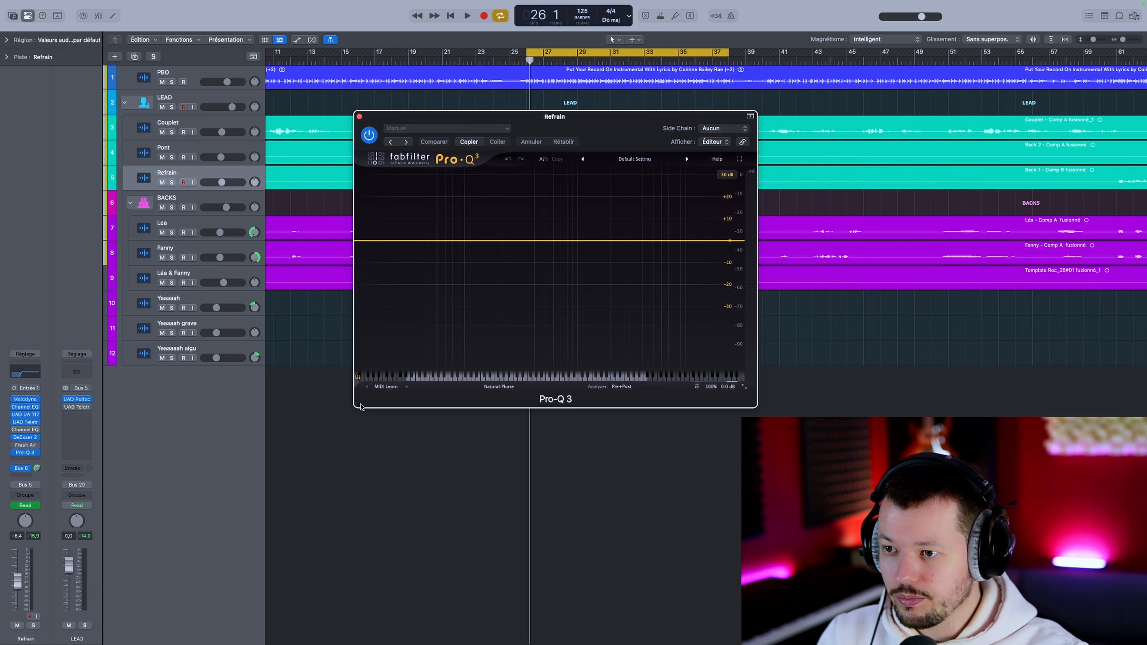
left_click(634, 159)
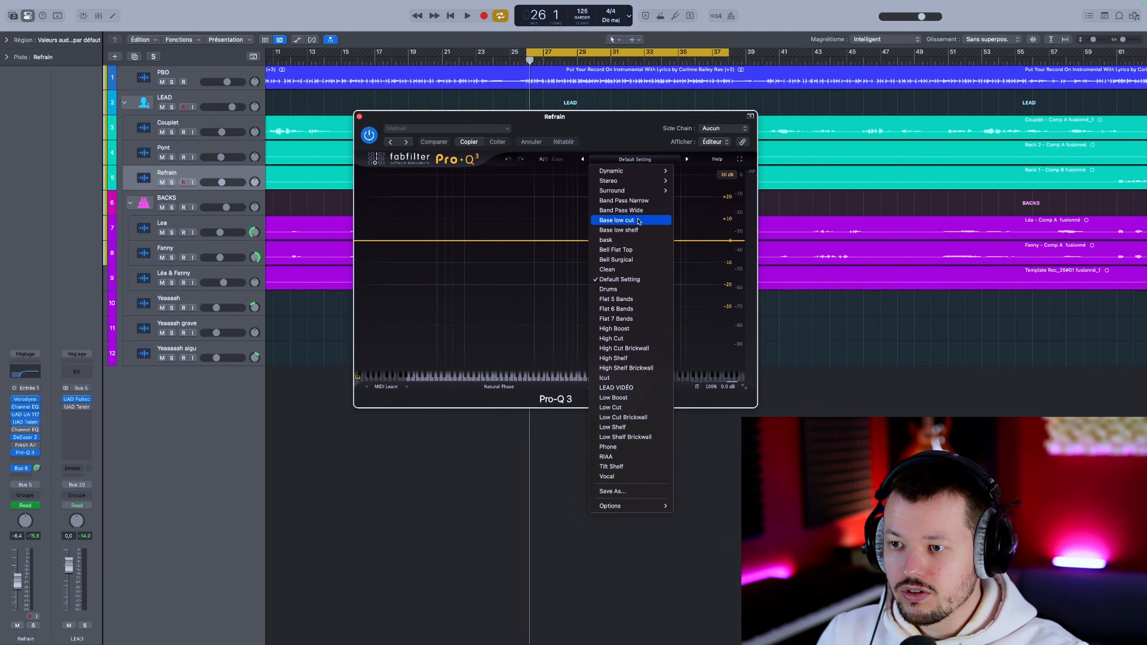
left_click(647, 221)
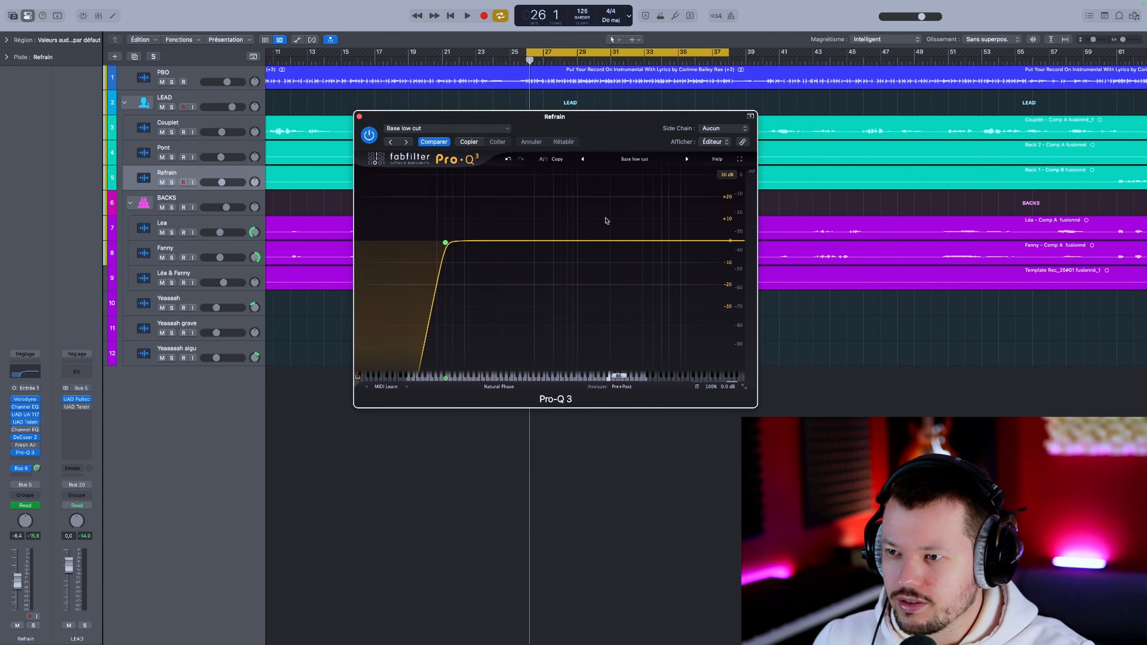
Step: Load the Base low shelf preset into Pro-Q 3's B state on the Refrain track, keeping Base low cut in A
left_click(542, 158)
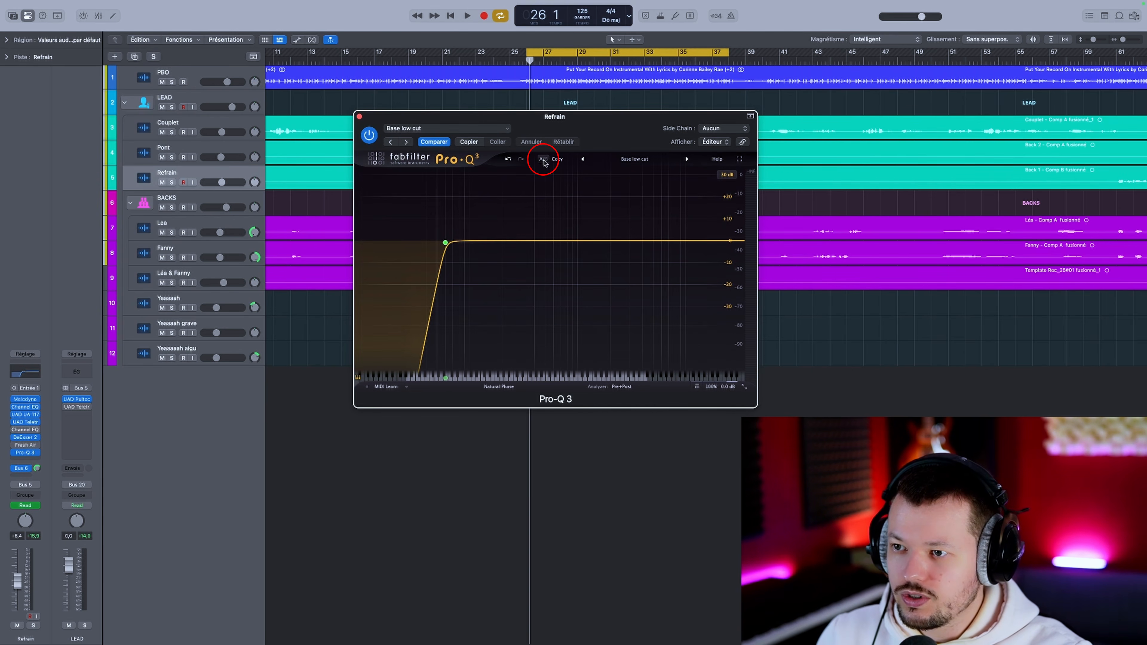
left_click(544, 160)
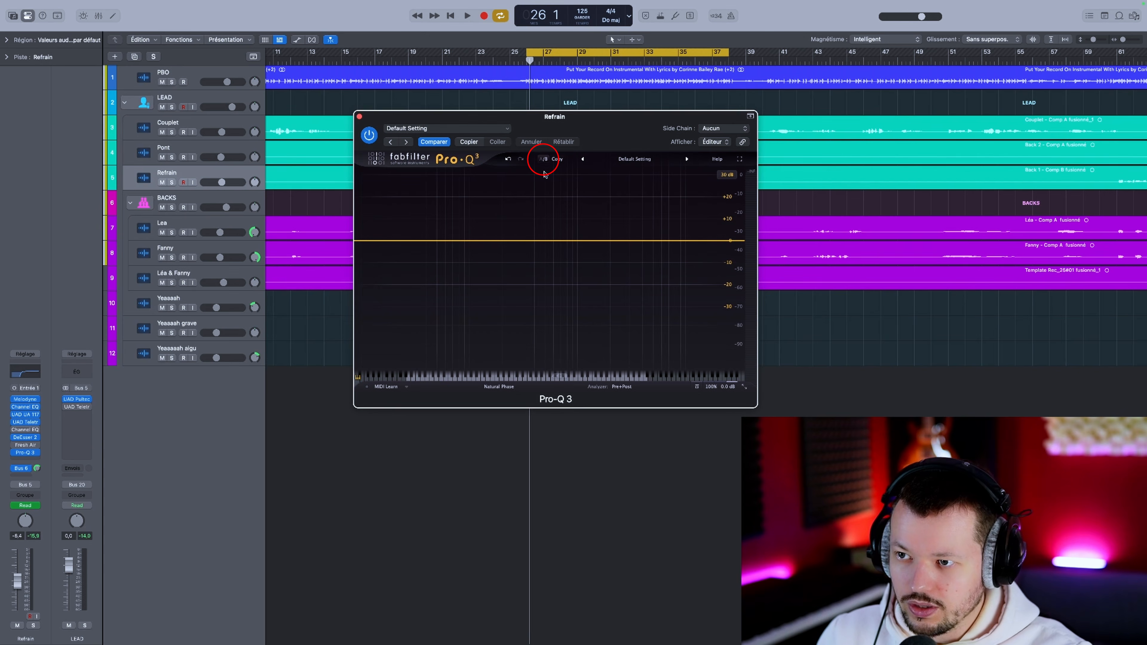
left_click(640, 159)
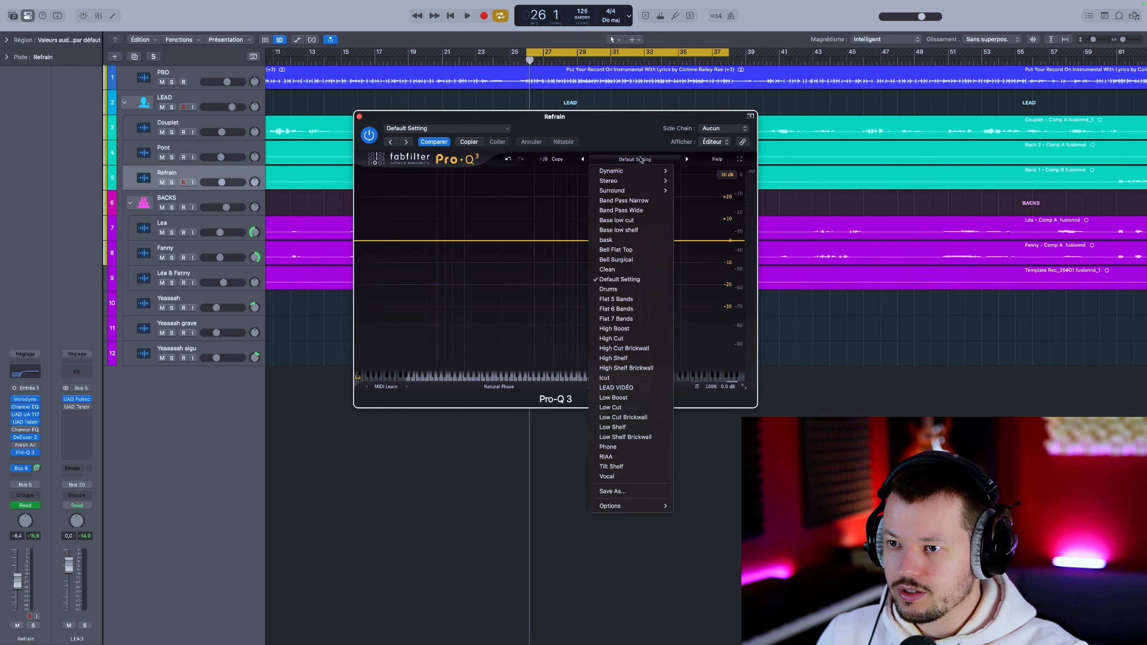
left_click(617, 230)
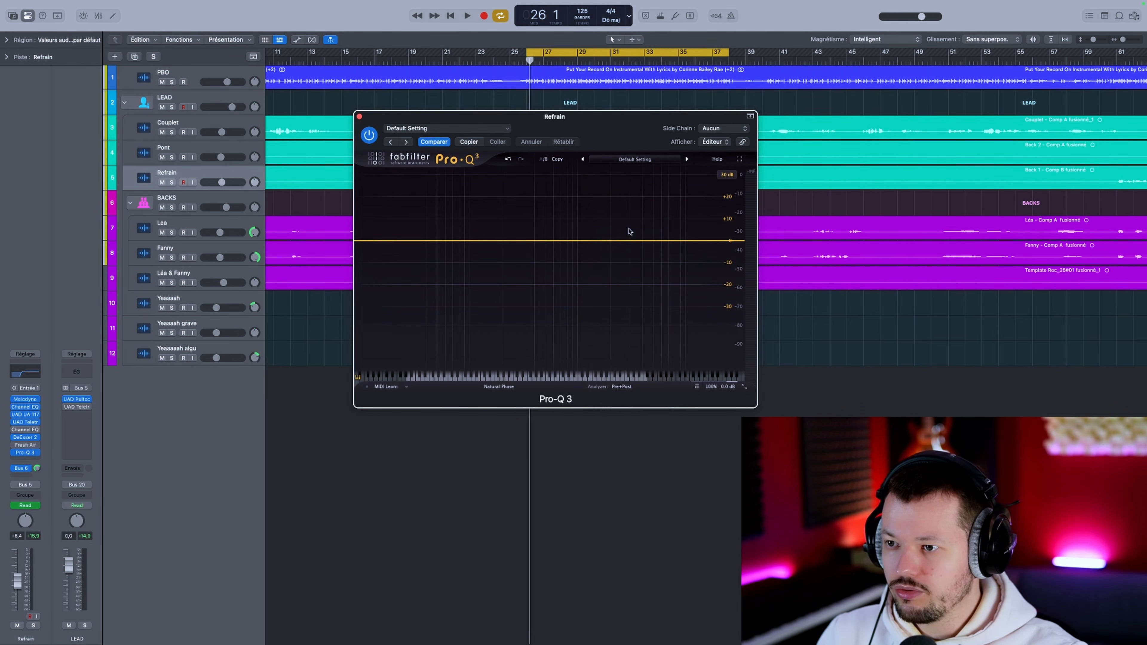
Step: Switch repeatedly between the A and B EQ states and solo the Refrain track to compare low cut against low shelf
left_click(542, 161)
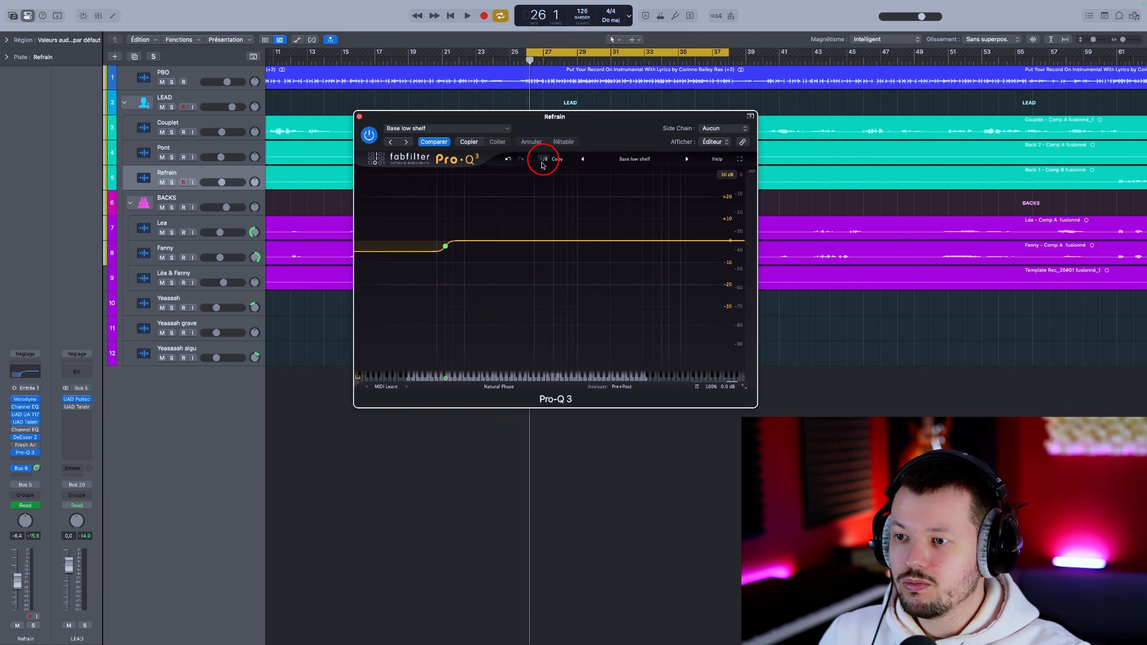
left_click(545, 161)
left_click(544, 161)
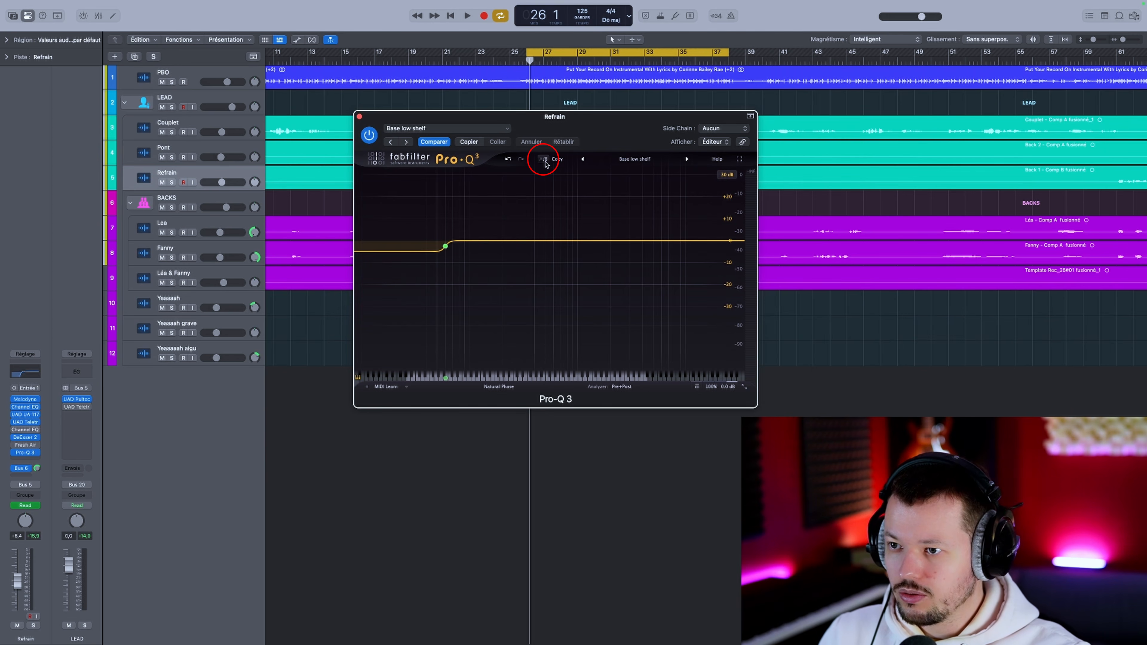
left_click(545, 161)
left_click(545, 161)
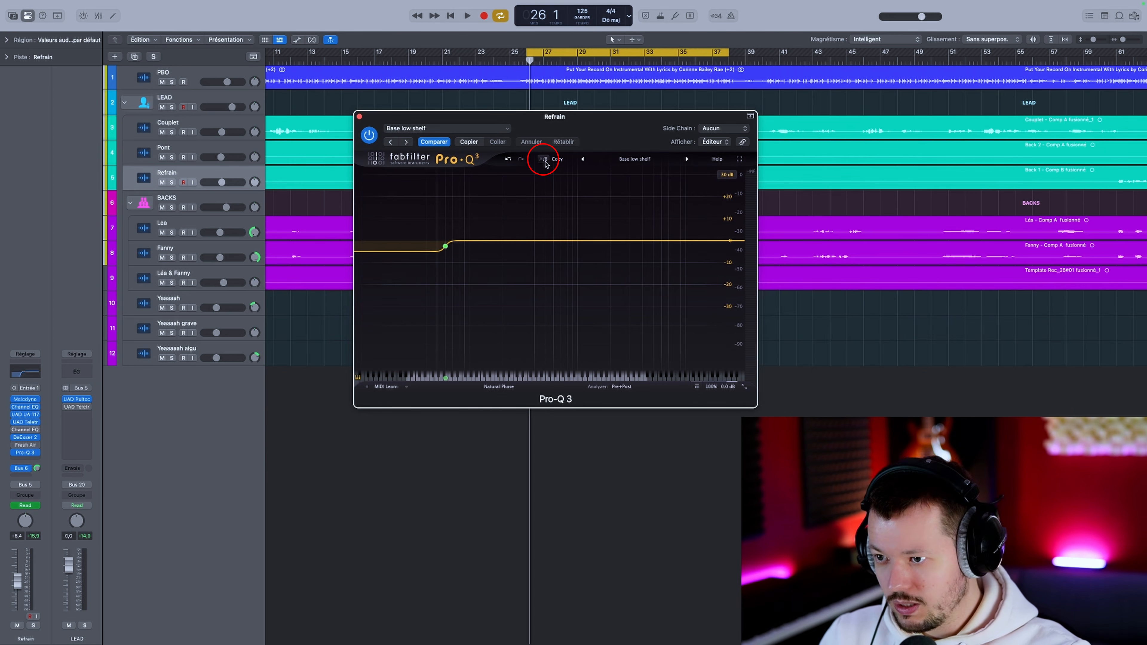
left_click(545, 161)
left_click(545, 161)
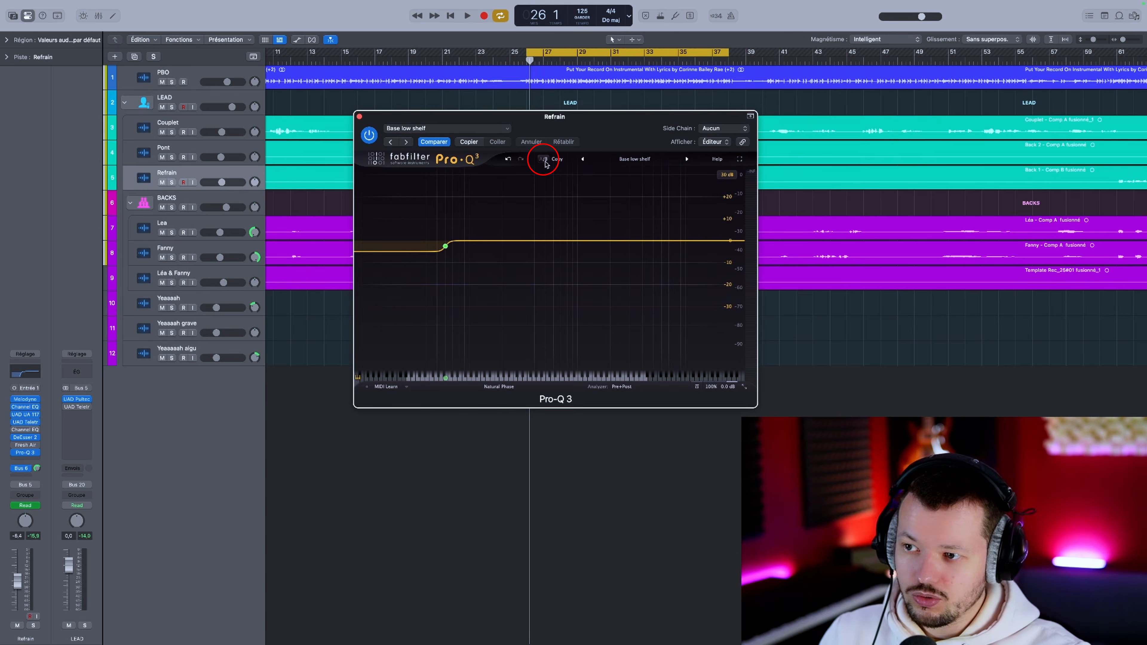
left_click(544, 161)
key("s")
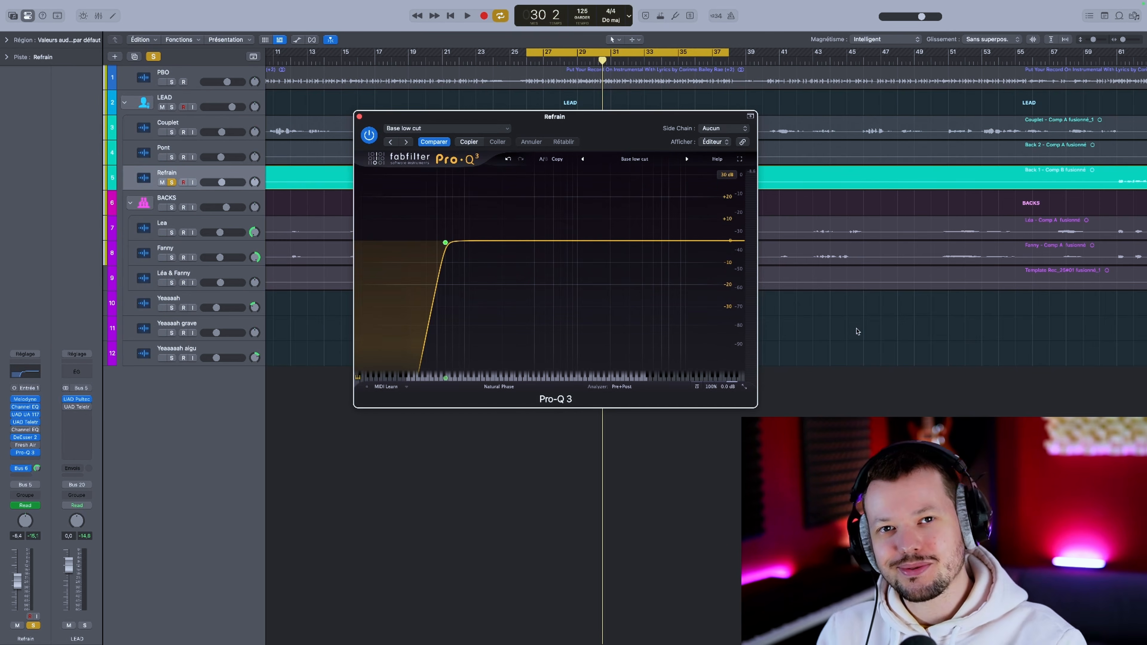
Step: Delete the low cut band from the Refrain track's EQ and insert Pro-Q 3 on the PBO track
key("Delete")
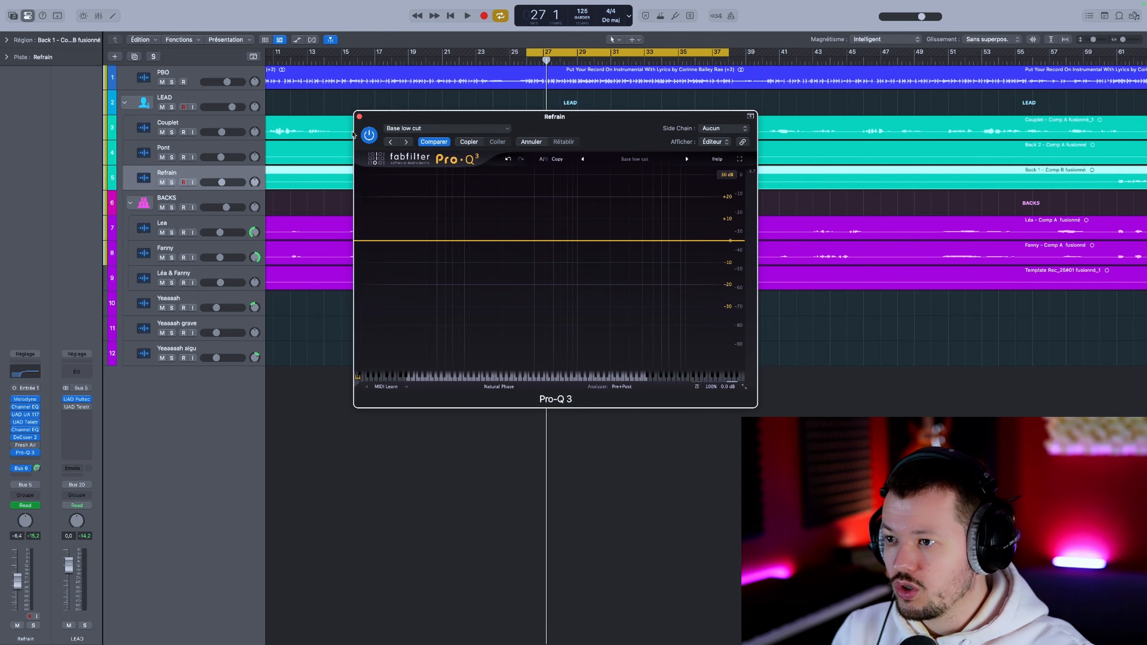
left_click(359, 117)
left_click(210, 75)
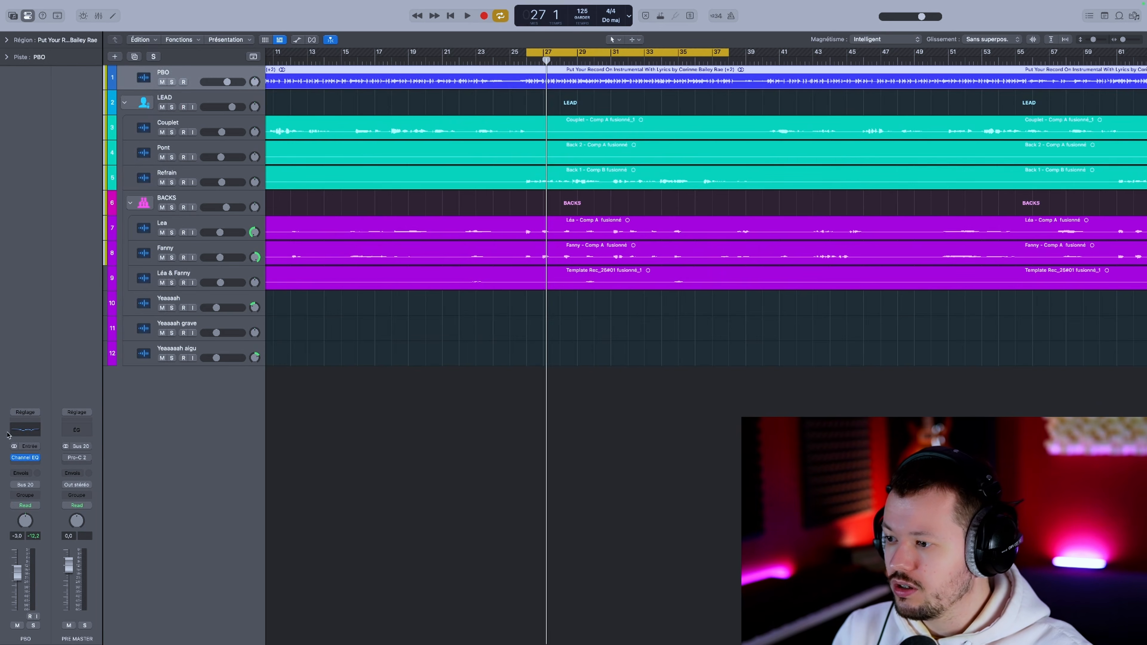
left_click(26, 458)
left_click(114, 443)
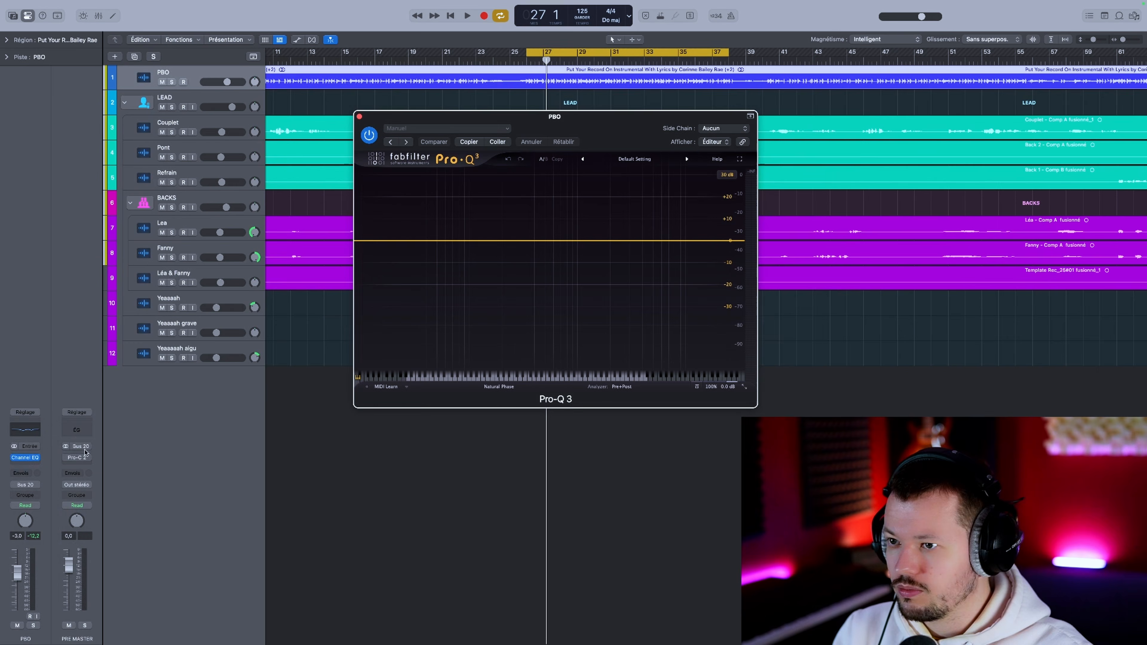
Step: Play back the chorus section to examine the PBO track's frequency spectrum
key("space")
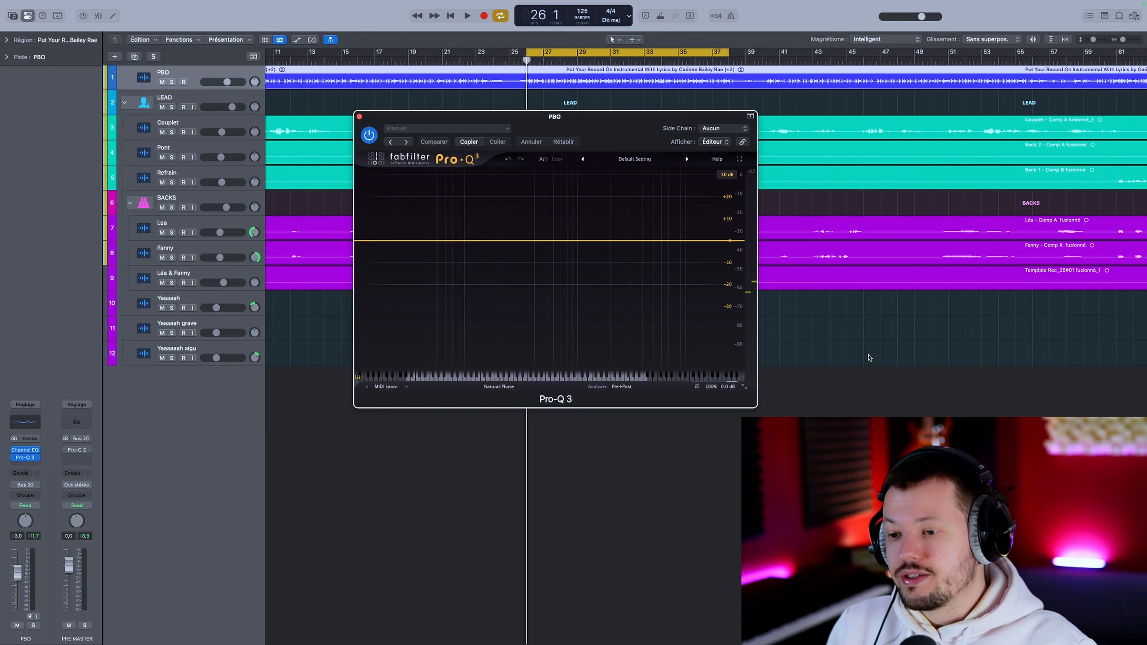
key("space")
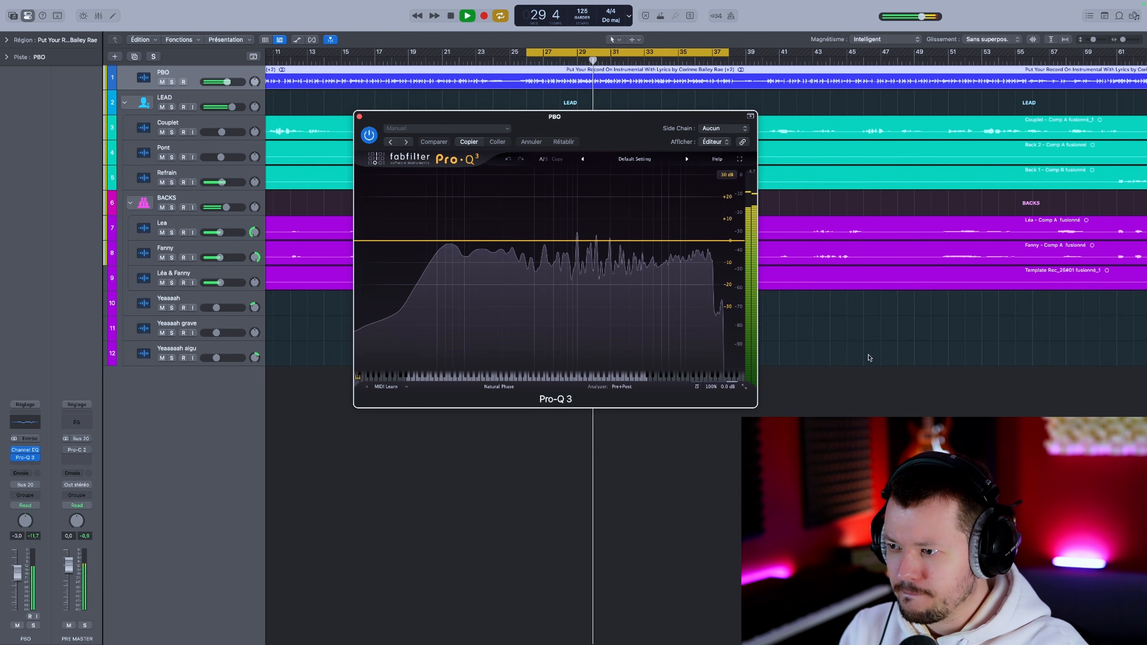
key("space")
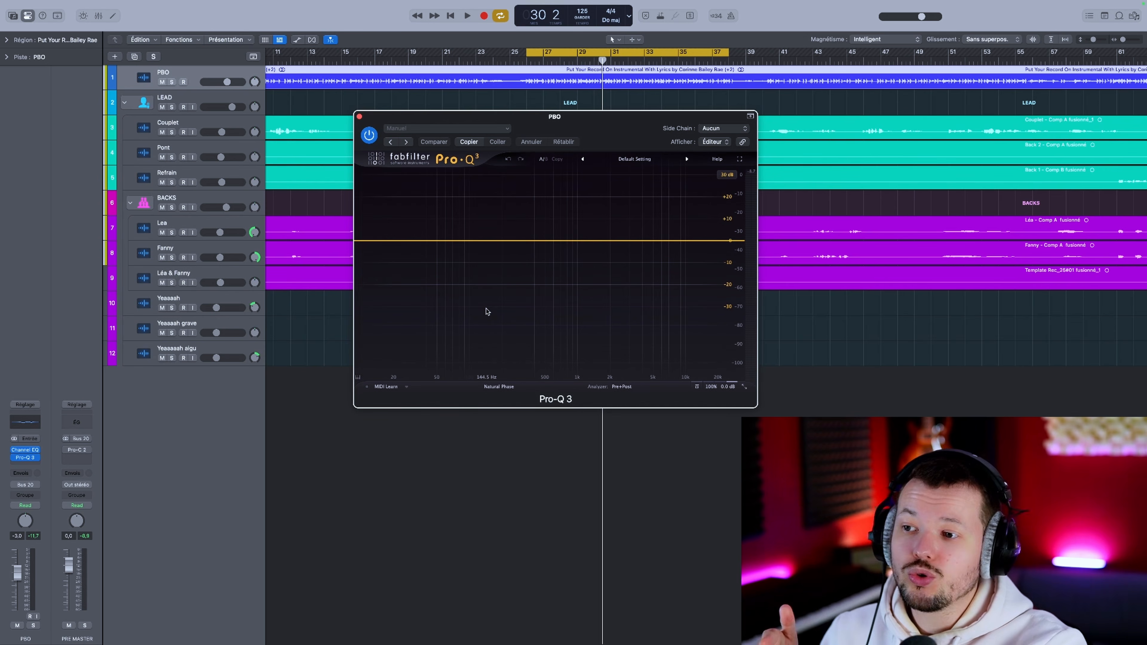
Step: Overlay the Refrain track's spectrum in the PBO analyzer and play back the section to check for frequency collisions
left_click(620, 387)
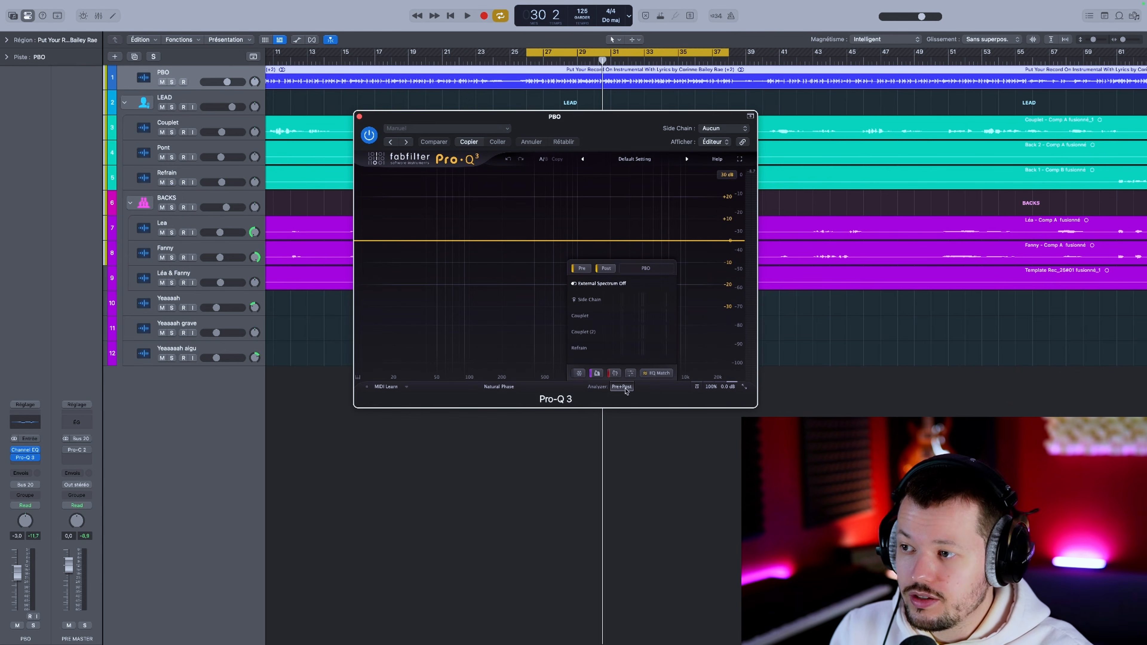
left_click(588, 351)
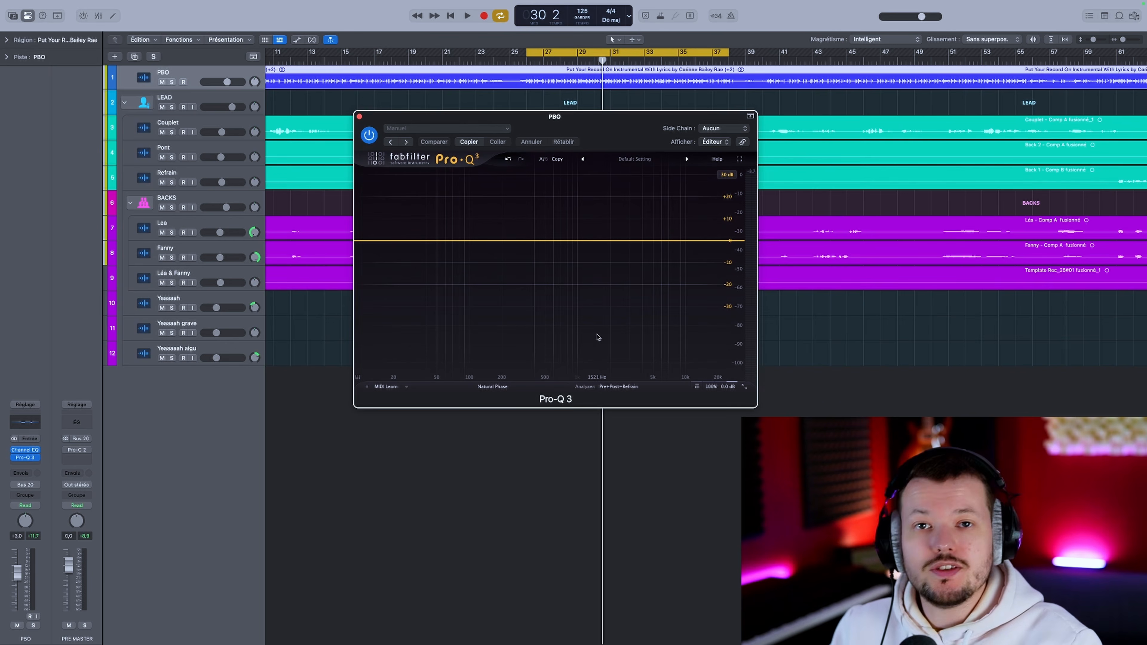
key("space")
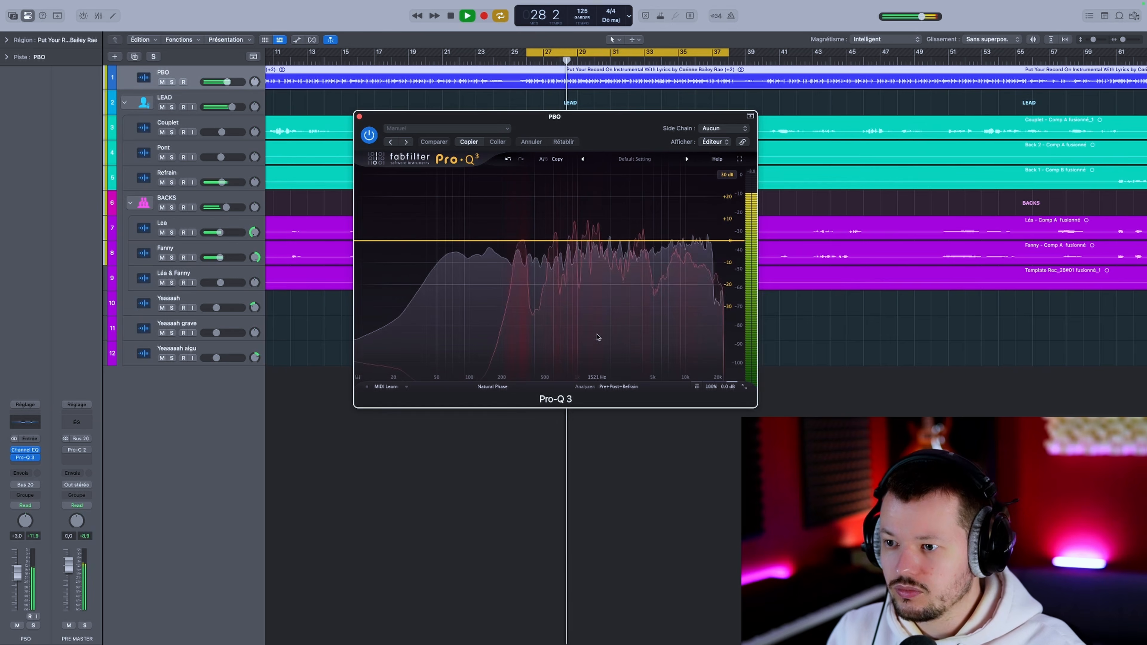
key("space")
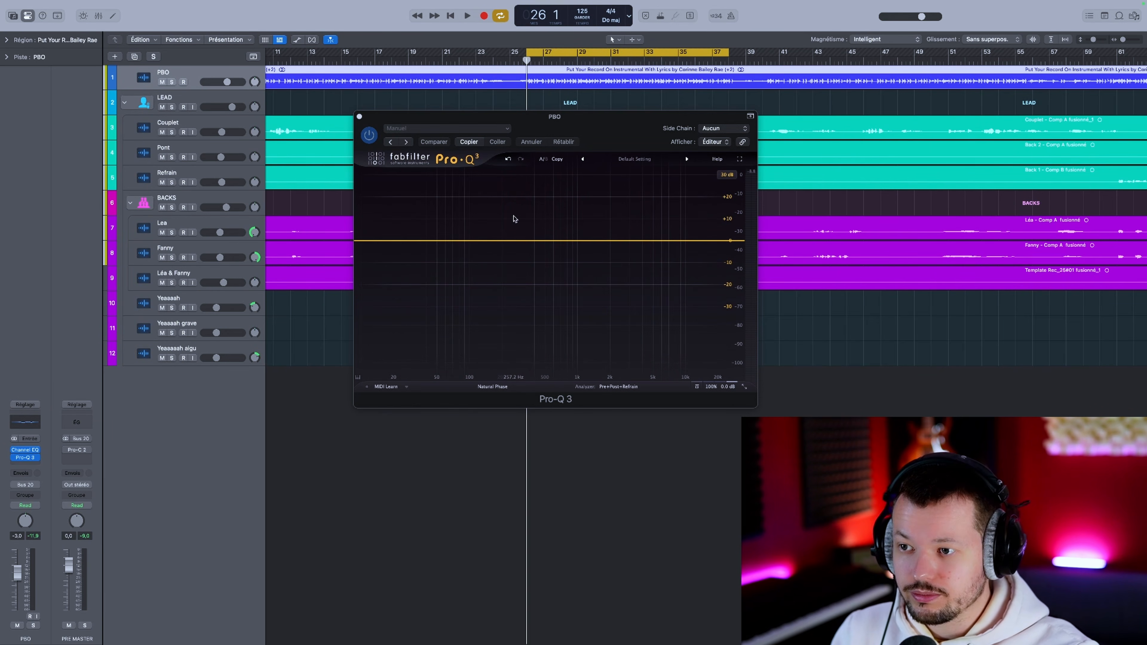
Step: Add a bell cut of about -6.2 dB at about 421 Hz to the PBO track, comparing playback with the EQ bypassed
left_click_drag(515, 240, 526, 261)
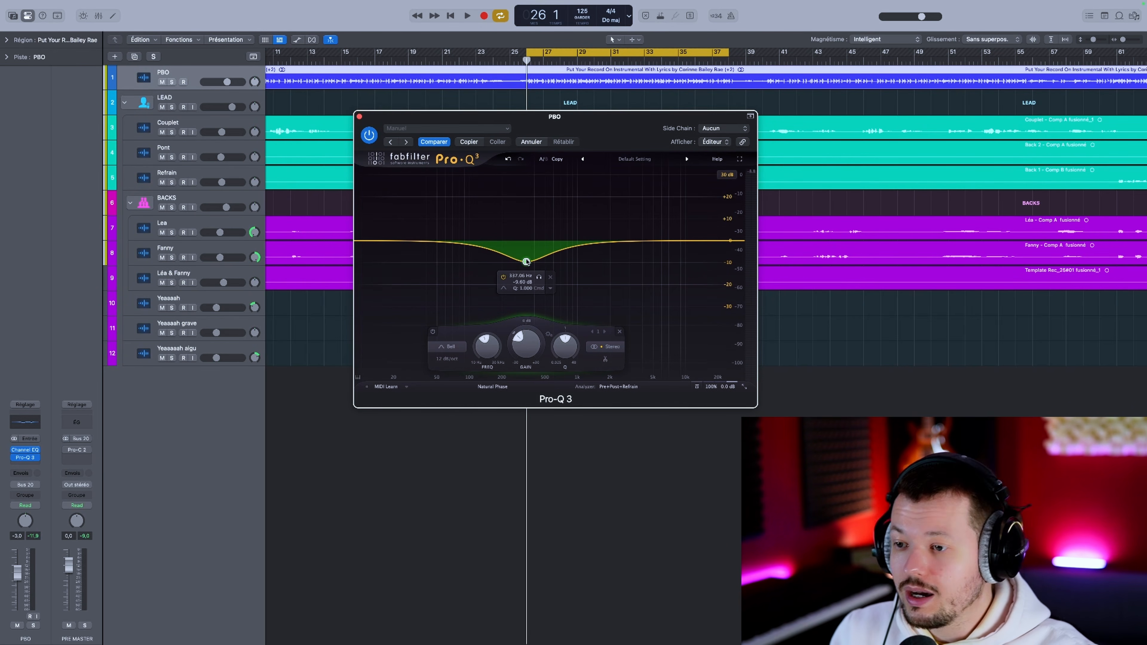
key("space")
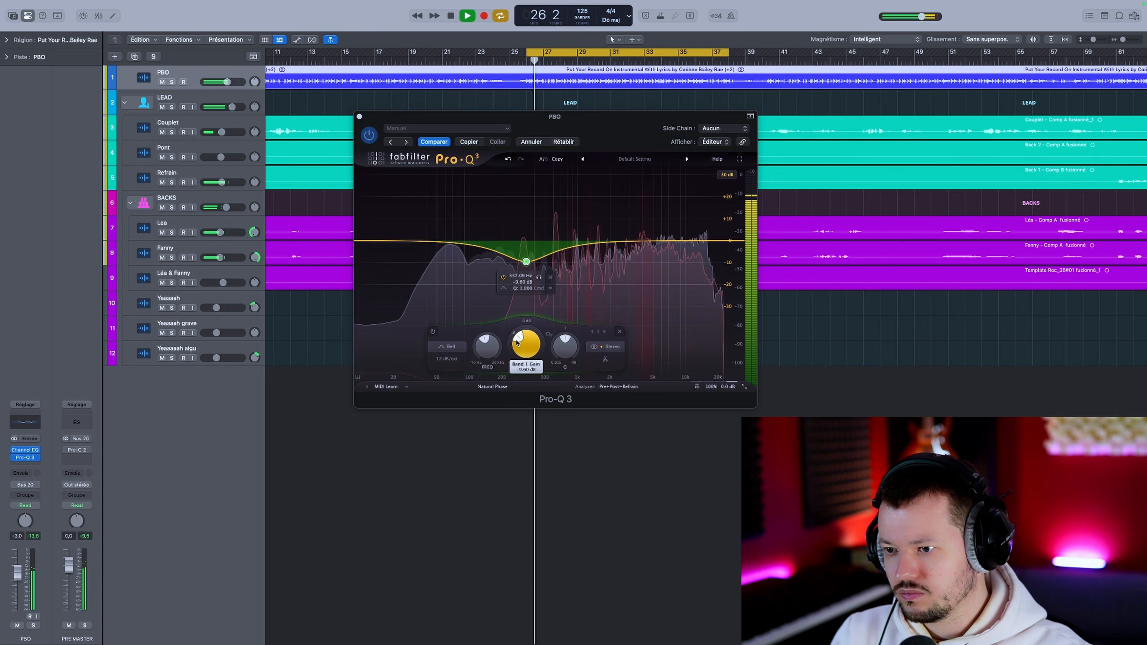
left_click_drag(479, 354, 473, 358)
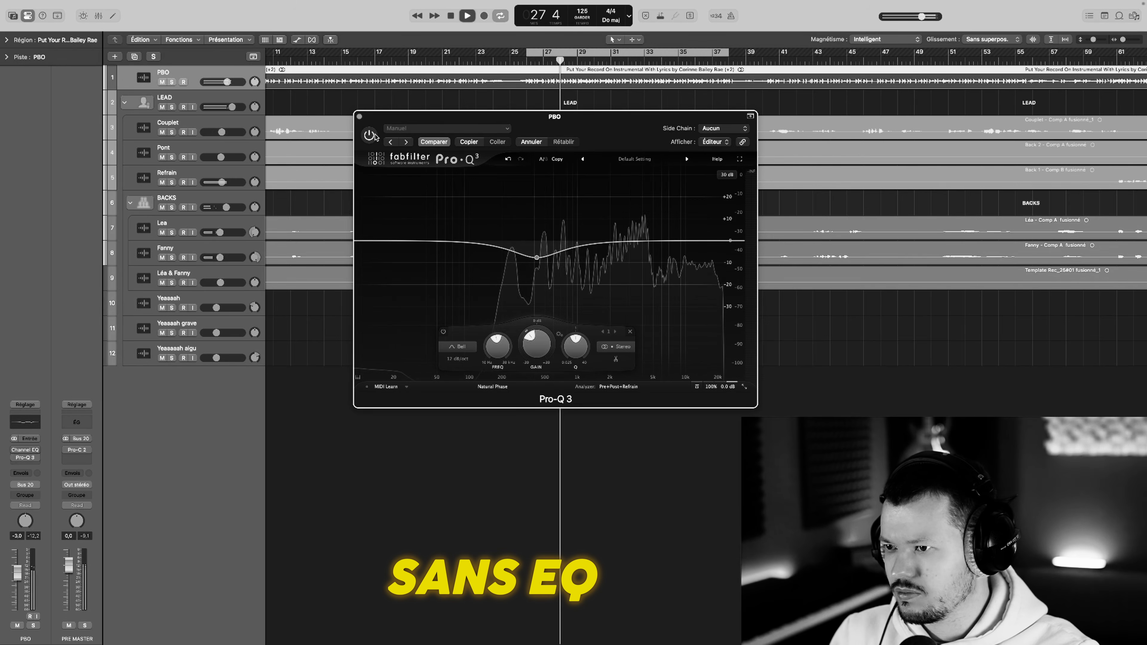
left_click(373, 136)
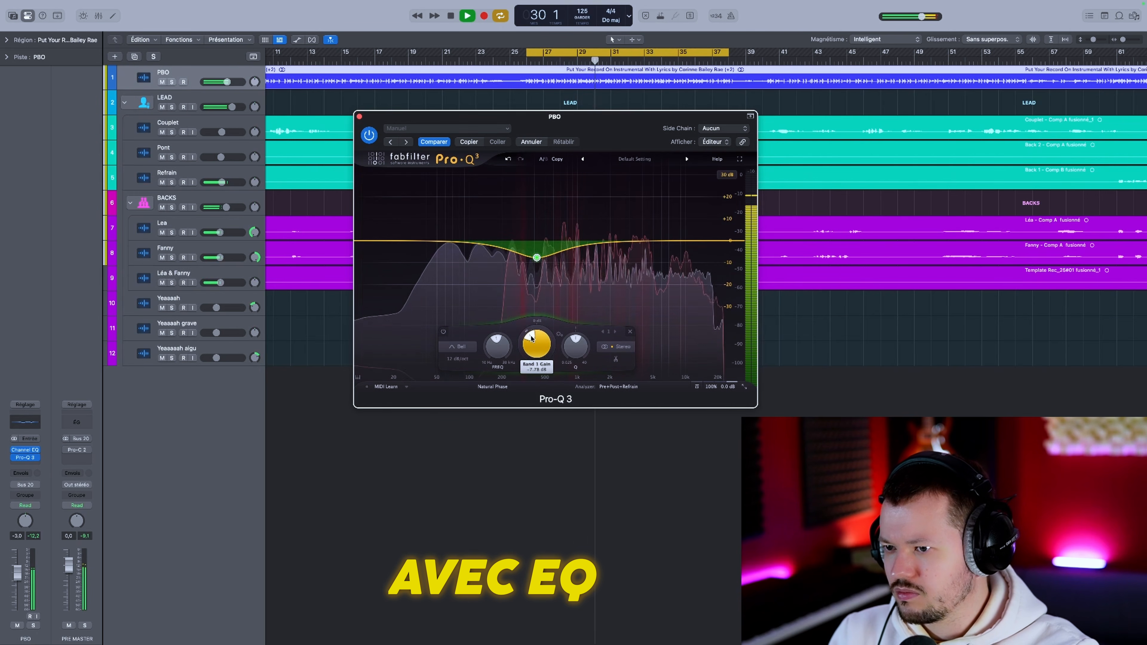
left_click_drag(530, 336, 532, 335)
key("space")
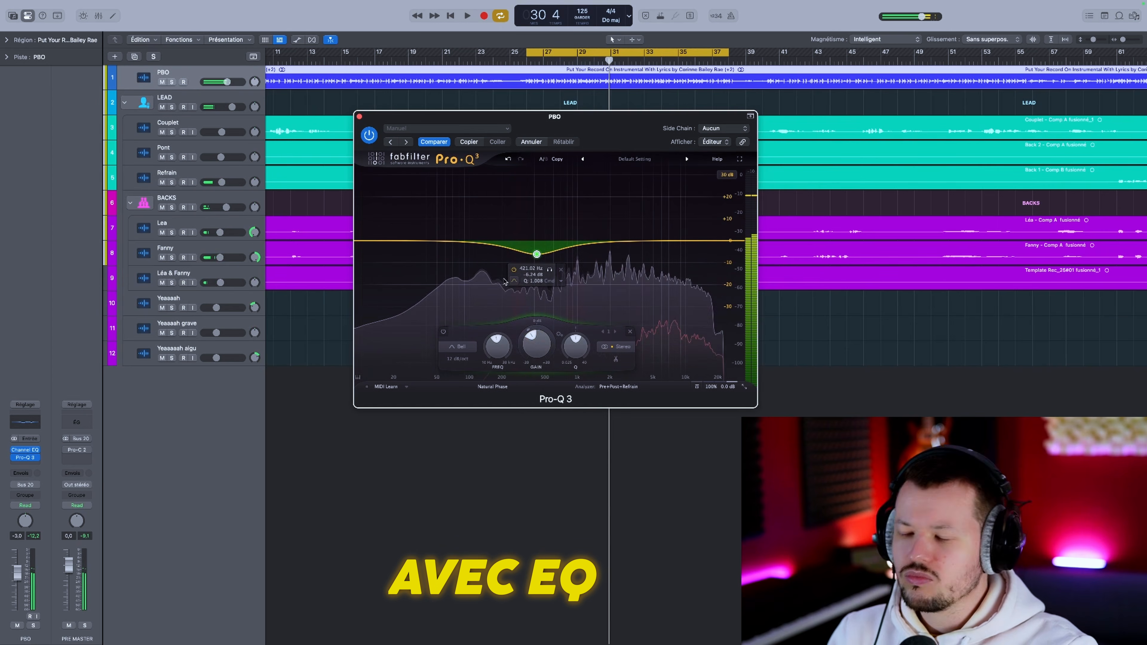